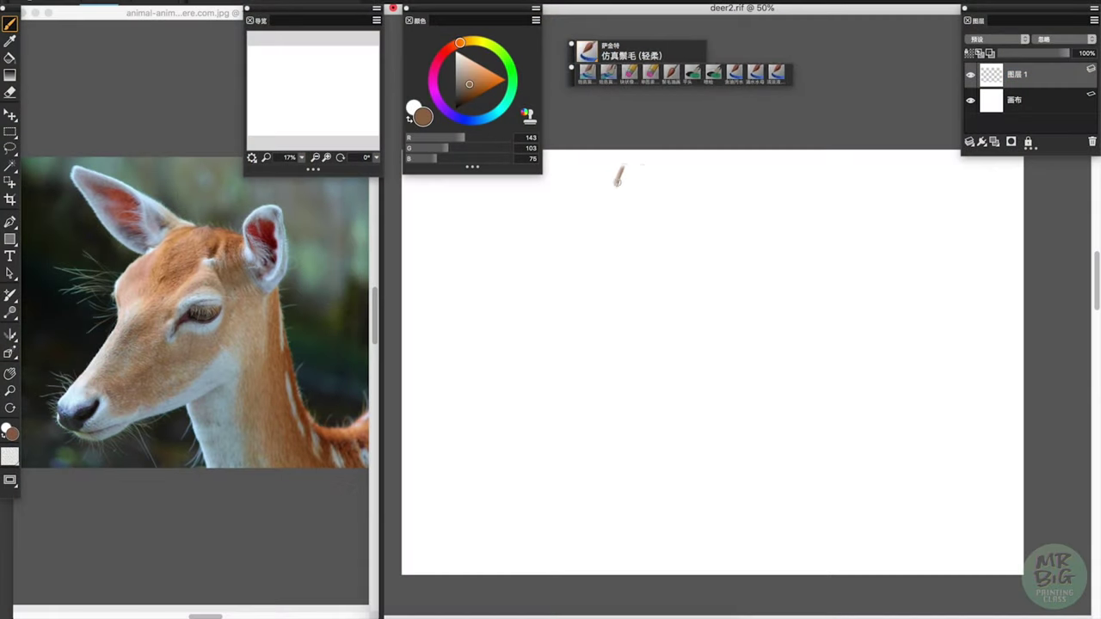
# Draw brown outline strokes for the deer's head, then continue the line down the neck
pyautogui.moveTo(616, 184); pyautogui.dragTo(679, 197)
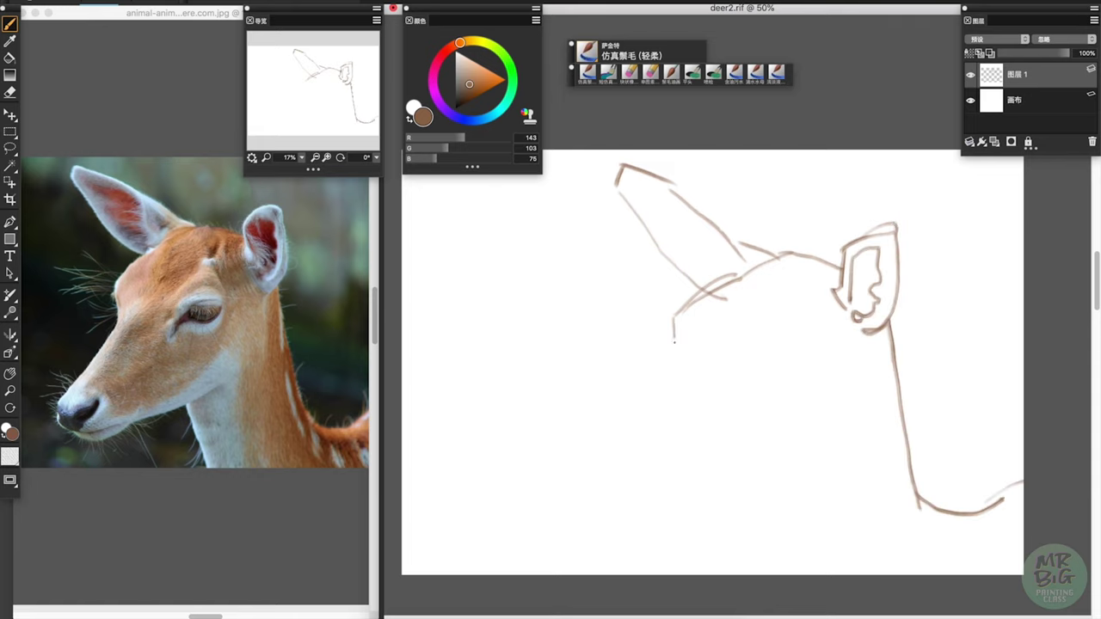
pyautogui.moveTo(601, 444); pyautogui.dragTo(640, 486)
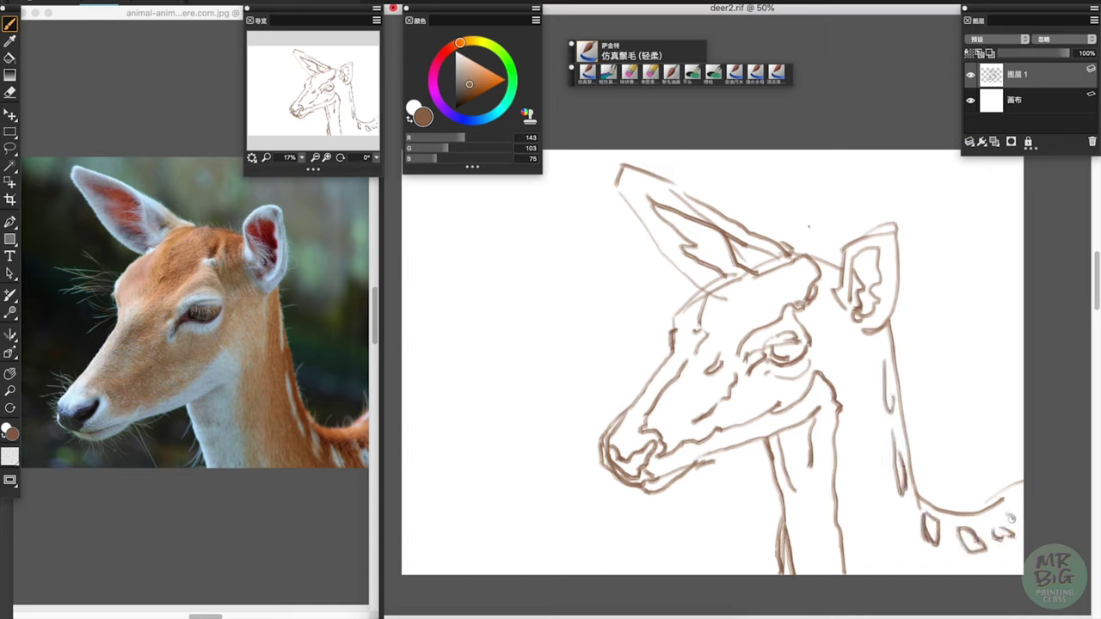
# On the Canvas layer, paint the first dark green bristle strokes behind the ear and face
pyautogui.click(1015, 101)
pyautogui.click(509, 97)
pyautogui.click(463, 101)
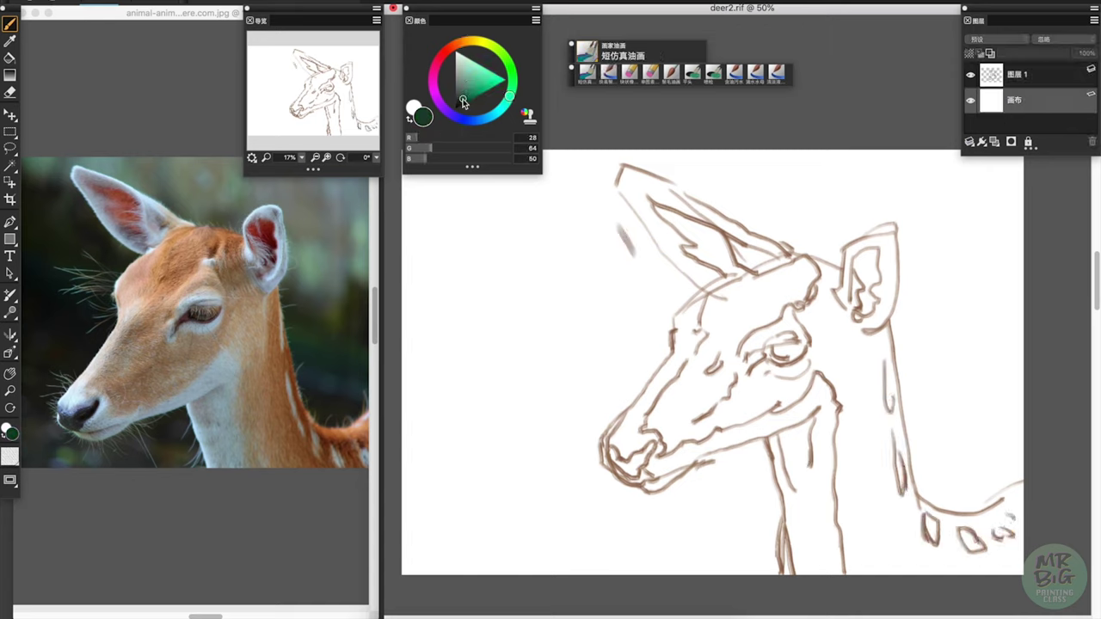
pyautogui.moveTo(623, 204)
pyautogui.mouseDown()
pyautogui.moveTo(689, 282)
pyautogui.moveTo(657, 319)
pyautogui.mouseUp()
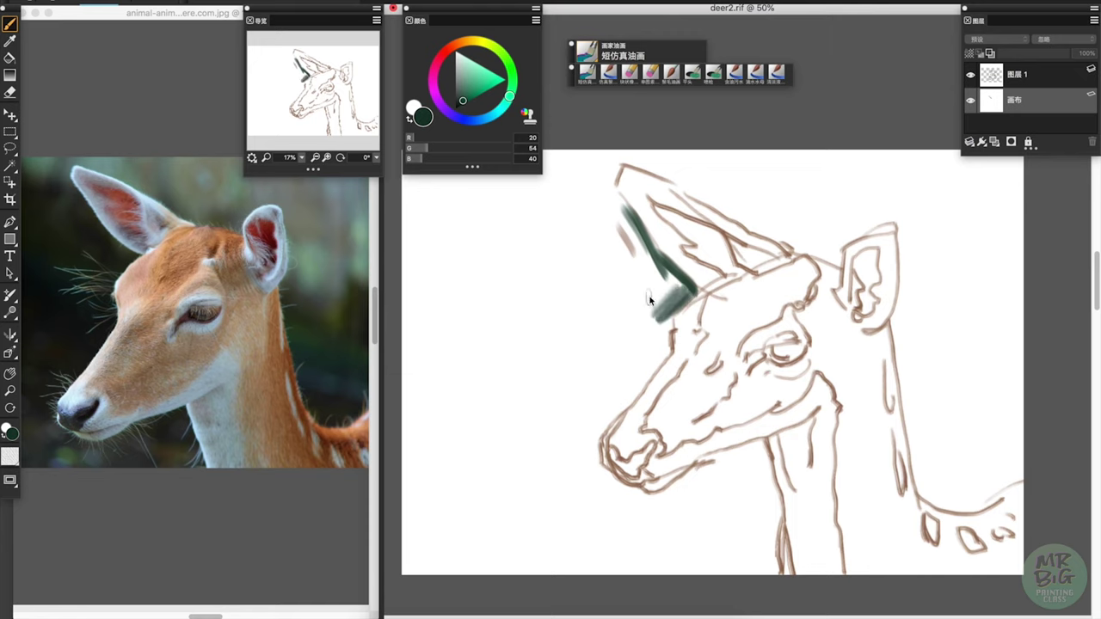
pyautogui.moveTo(641, 254)
pyautogui.mouseDown()
pyautogui.moveTo(675, 310)
pyautogui.moveTo(594, 435)
pyautogui.mouseUp()
pyautogui.click(468, 98)
pyautogui.moveTo(662, 322); pyautogui.dragTo(572, 482)
# Hatch green strokes left of the deer's face and muzzle and beside the ear
pyautogui.moveTo(620, 353); pyautogui.dragTo(551, 448)
pyautogui.moveTo(650, 271); pyautogui.dragTo(581, 366)
pyautogui.moveTo(628, 336); pyautogui.dragTo(557, 392)
pyautogui.moveTo(662, 250)
pyautogui.mouseDown()
pyautogui.moveTo(602, 366)
pyautogui.moveTo(643, 308)
pyautogui.mouseUp()
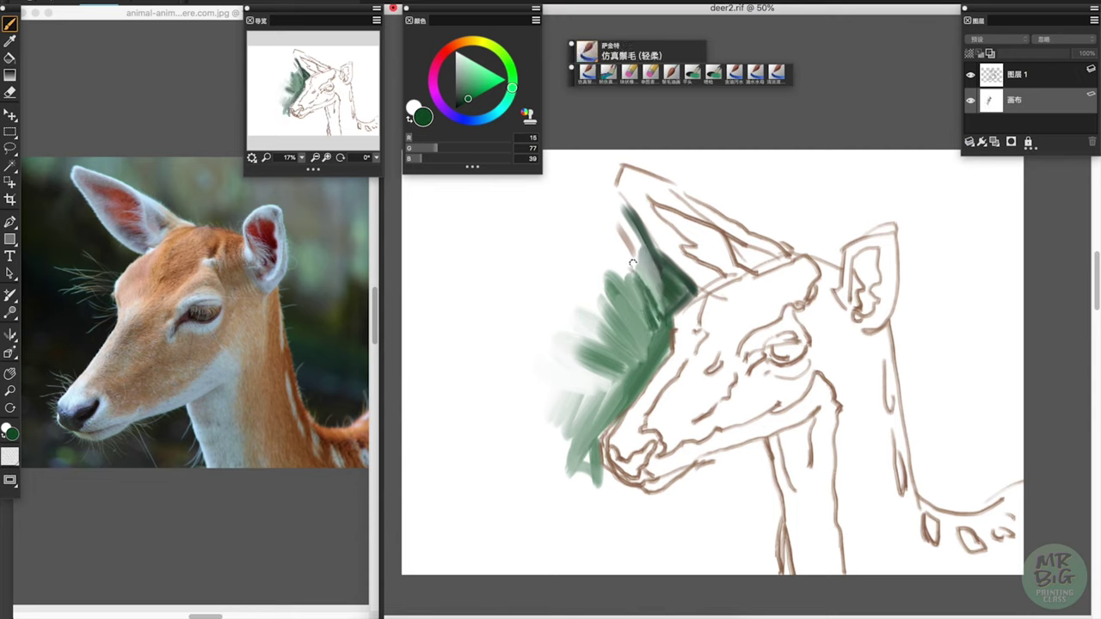
pyautogui.moveTo(618, 246); pyautogui.dragTo(662, 310)
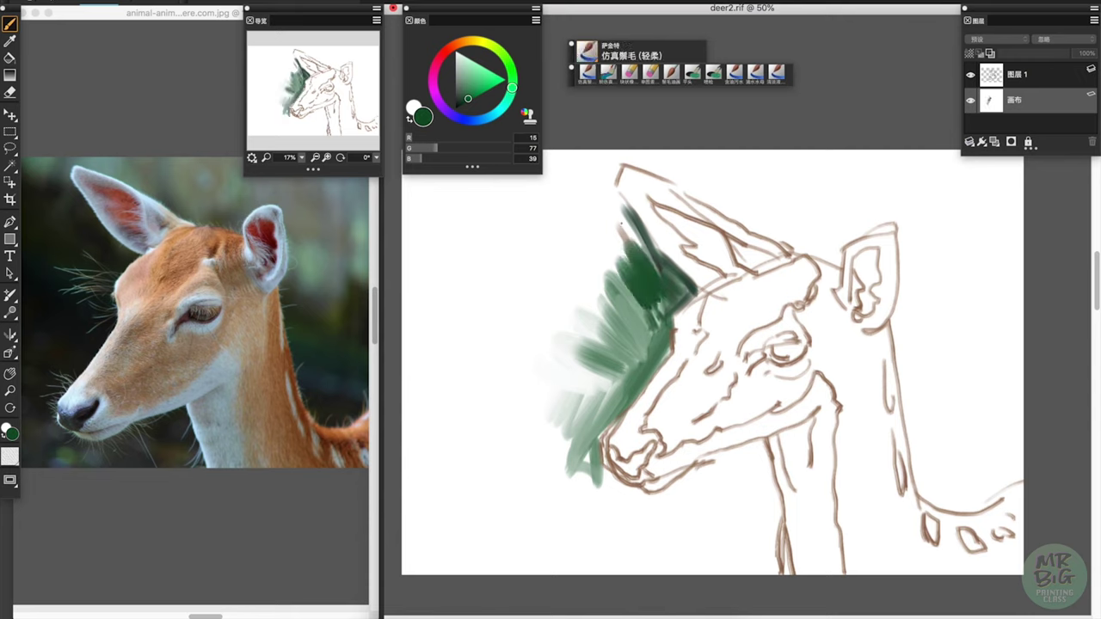
pyautogui.moveTo(632, 223); pyautogui.dragTo(675, 340)
# Paint darker green along the muzzle and under the jaw and throat
pyautogui.click(463, 100)
pyautogui.moveTo(641, 296)
pyautogui.mouseDown()
pyautogui.moveTo(658, 361)
pyautogui.moveTo(587, 443)
pyautogui.moveTo(680, 509)
pyautogui.moveTo(774, 448)
pyautogui.moveTo(770, 555)
pyautogui.mouseUp()
pyautogui.moveTo(753, 443); pyautogui.dragTo(701, 533)
pyautogui.moveTo(688, 516); pyautogui.dragTo(735, 470)
# Fill the area behind the neck with dark teal plus a few bright green strokes
pyautogui.click(501, 108)
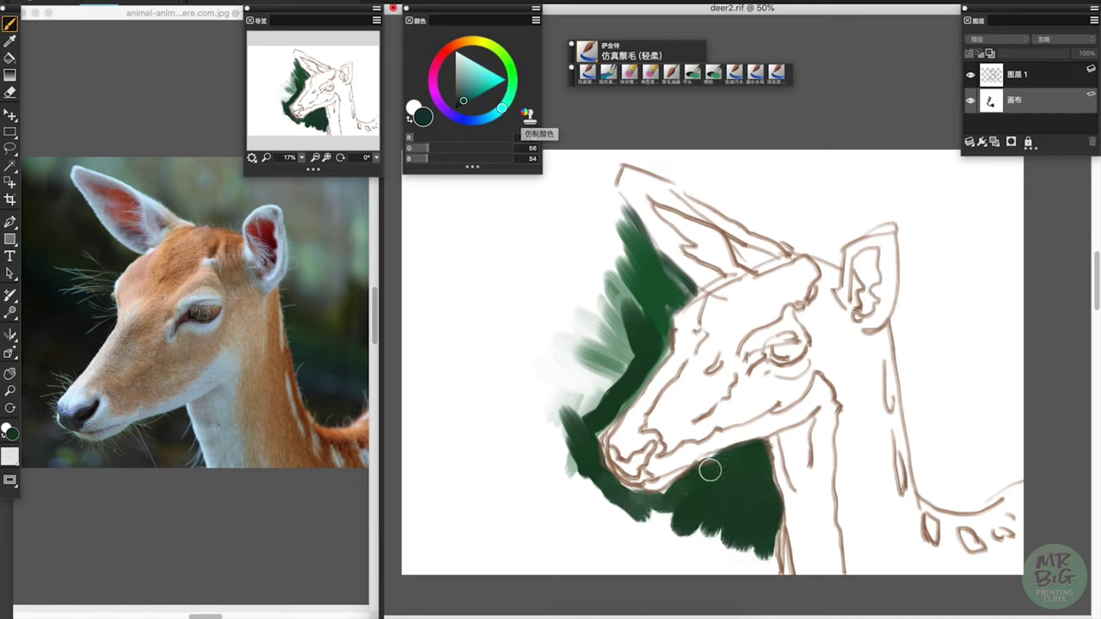
pyautogui.moveTo(899, 320)
pyautogui.mouseDown()
pyautogui.moveTo(935, 482)
pyautogui.moveTo(1006, 452)
pyautogui.mouseUp()
pyautogui.moveTo(955, 344); pyautogui.dragTo(938, 490)
pyautogui.moveTo(1007, 344); pyautogui.dragTo(973, 447)
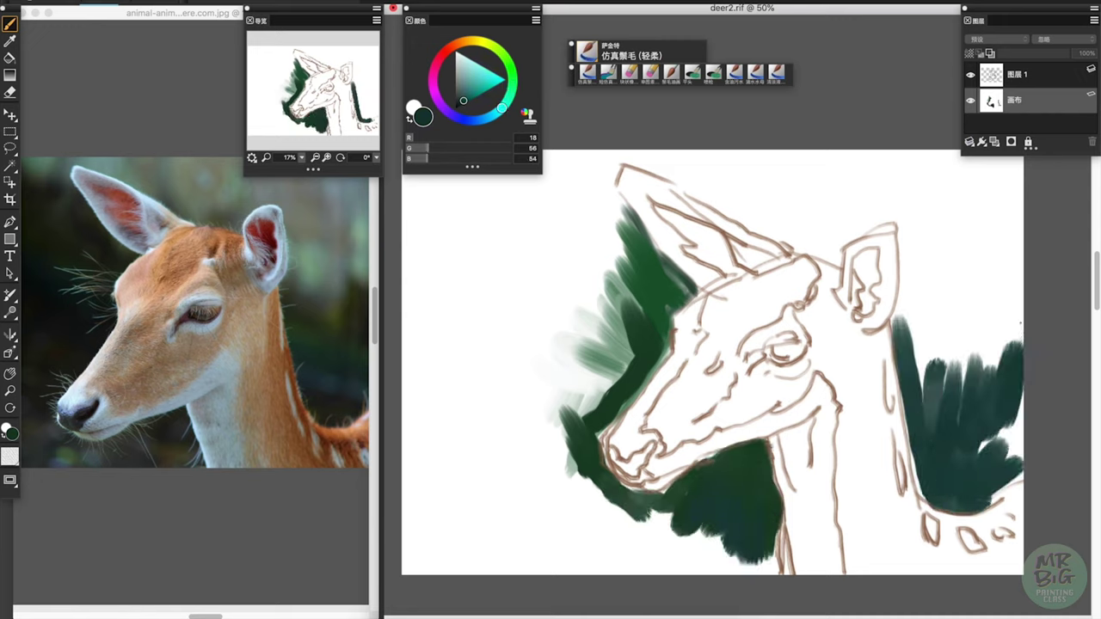
pyautogui.click(512, 73)
pyautogui.moveTo(942, 323)
pyautogui.mouseDown()
pyautogui.moveTo(946, 409)
pyautogui.moveTo(964, 404)
pyautogui.moveTo(938, 404)
pyautogui.mouseUp()
# Paint muted green behind the neck and up the right edge
pyautogui.click(462, 93)
pyautogui.moveTo(1007, 246); pyautogui.dragTo(980, 374)
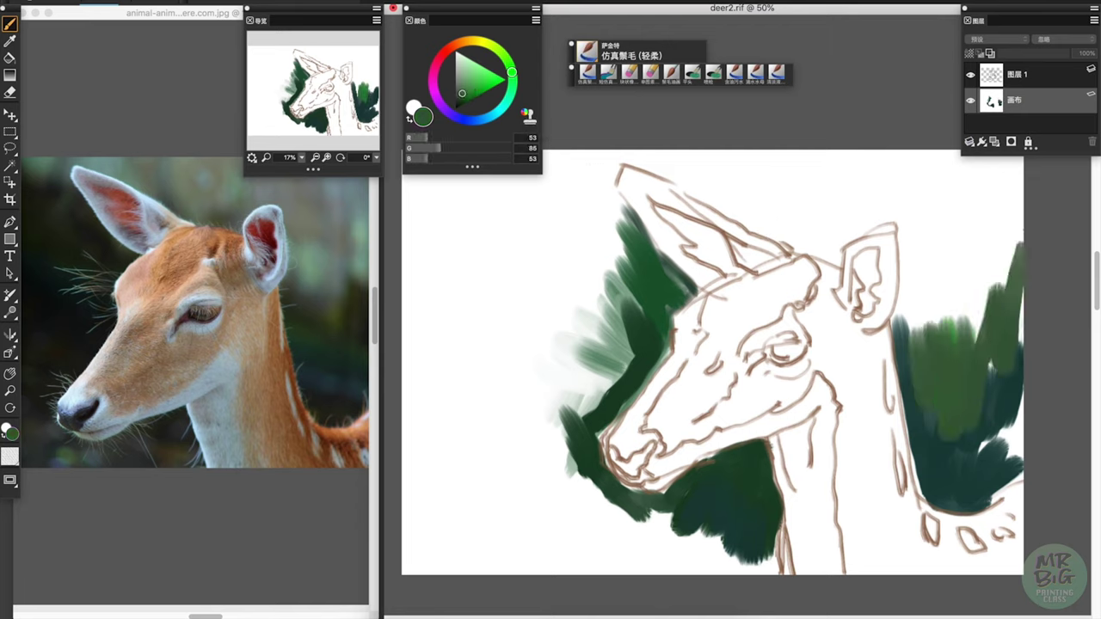
pyautogui.moveTo(1020, 224); pyautogui.dragTo(1002, 447)
pyautogui.moveTo(912, 271); pyautogui.dragTo(925, 340)
# Add lighter grey-green strokes behind the neck and above the head
pyautogui.click(460, 81)
pyautogui.moveTo(938, 224); pyautogui.dragTo(934, 332)
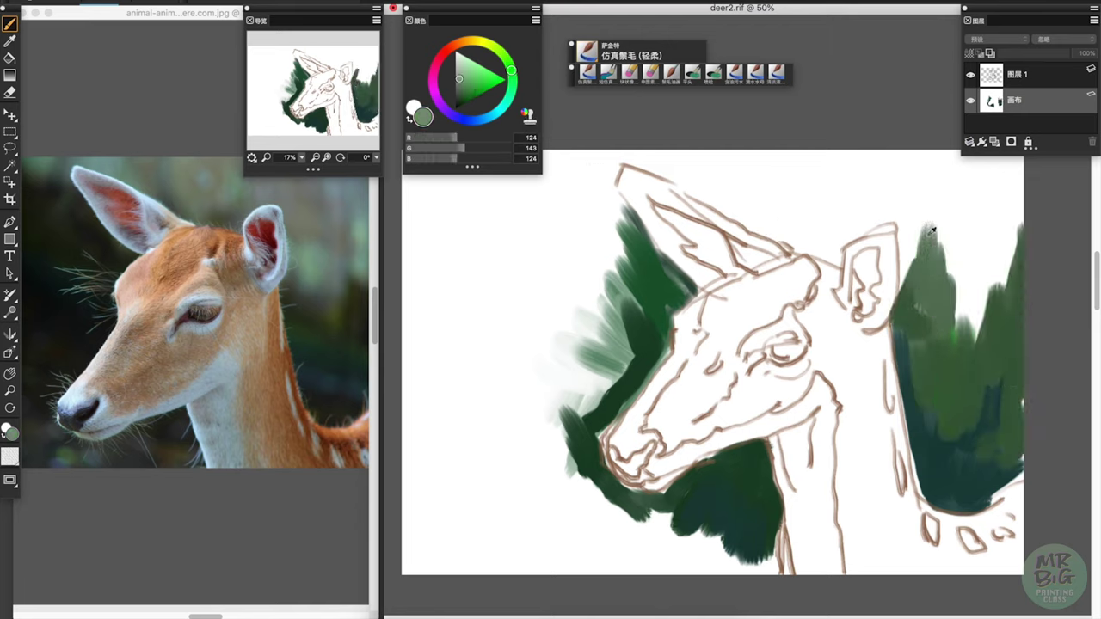
pyautogui.moveTo(916, 189); pyautogui.dragTo(908, 292)
pyautogui.moveTo(774, 215); pyautogui.dragTo(800, 258)
pyautogui.moveTo(826, 202)
pyautogui.mouseDown()
pyautogui.moveTo(766, 189)
pyautogui.moveTo(714, 223)
pyautogui.mouseUp()
pyautogui.moveTo(894, 200); pyautogui.dragTo(839, 254)
pyautogui.moveTo(891, 181); pyautogui.dragTo(843, 215)
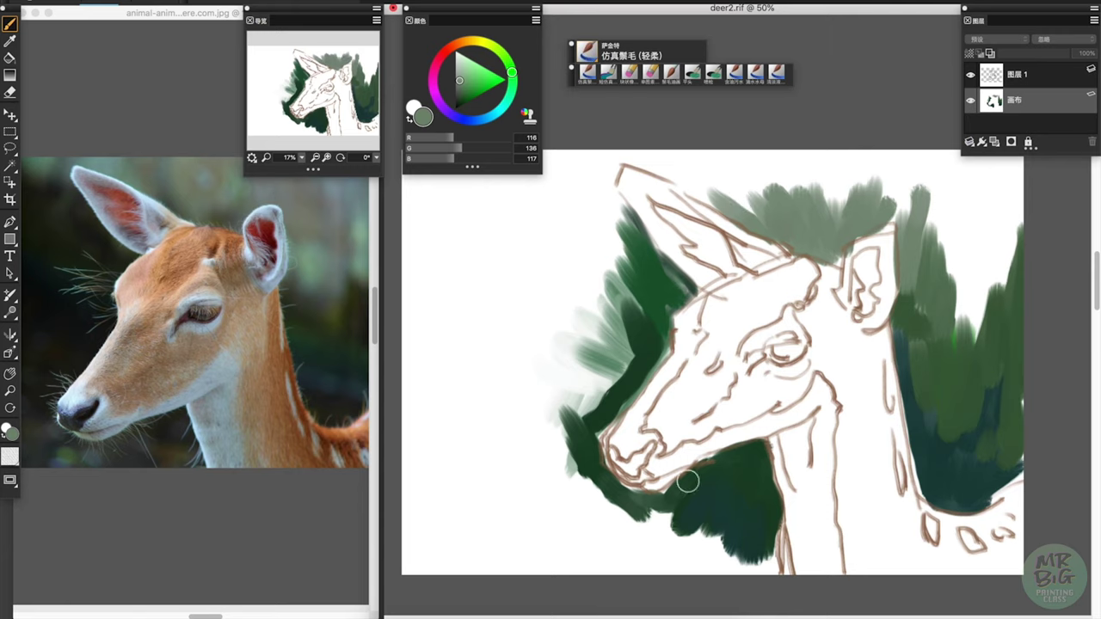
# Paint brown and grey-brown strokes below the jaw, along the neck and to the left
pyautogui.click(459, 43)
pyautogui.click(463, 82)
pyautogui.moveTo(650, 515)
pyautogui.mouseDown()
pyautogui.moveTo(681, 523)
pyautogui.moveTo(745, 503)
pyautogui.mouseUp()
pyautogui.click(460, 77)
pyautogui.moveTo(684, 529)
pyautogui.mouseDown()
pyautogui.moveTo(603, 500)
pyautogui.moveTo(506, 506)
pyautogui.mouseUp()
pyautogui.moveTo(615, 349); pyautogui.dragTo(572, 421)
pyautogui.moveTo(559, 344); pyautogui.dragTo(526, 464)
pyautogui.moveTo(581, 362); pyautogui.dragTo(551, 473)
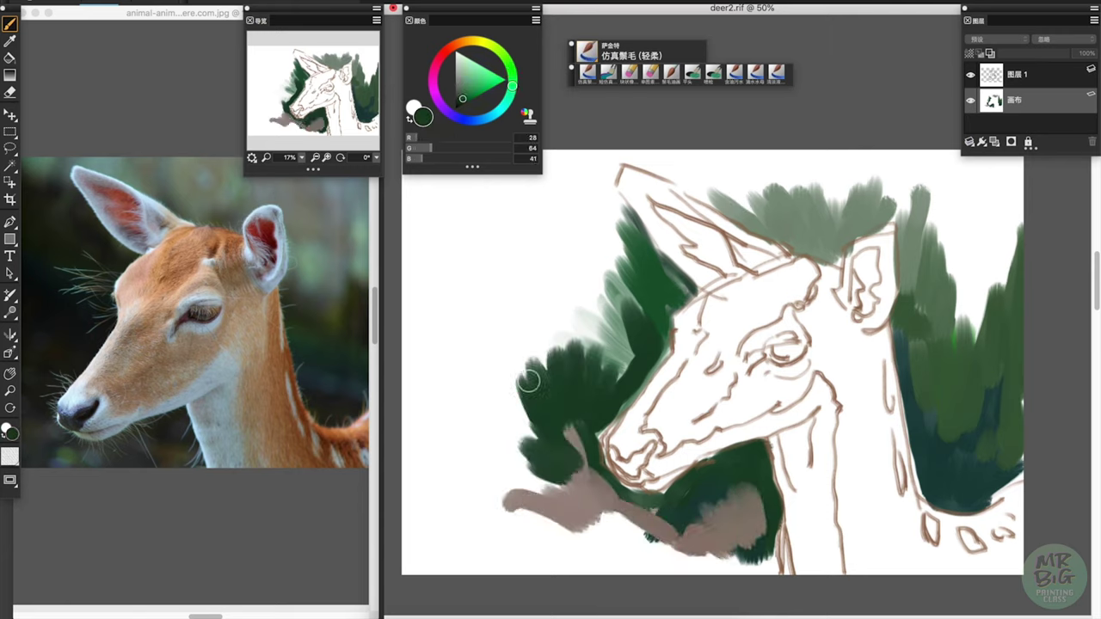
# Add blue-grey patches at the lower left and light grey strokes right and above the head
pyautogui.moveTo(526, 430); pyautogui.dragTo(540, 465)
pyautogui.moveTo(564, 516); pyautogui.dragTo(619, 538)
pyautogui.moveTo(971, 259); pyautogui.dragTo(972, 318)
pyautogui.click(458, 73)
pyautogui.moveTo(990, 194); pyautogui.dragTo(989, 253)
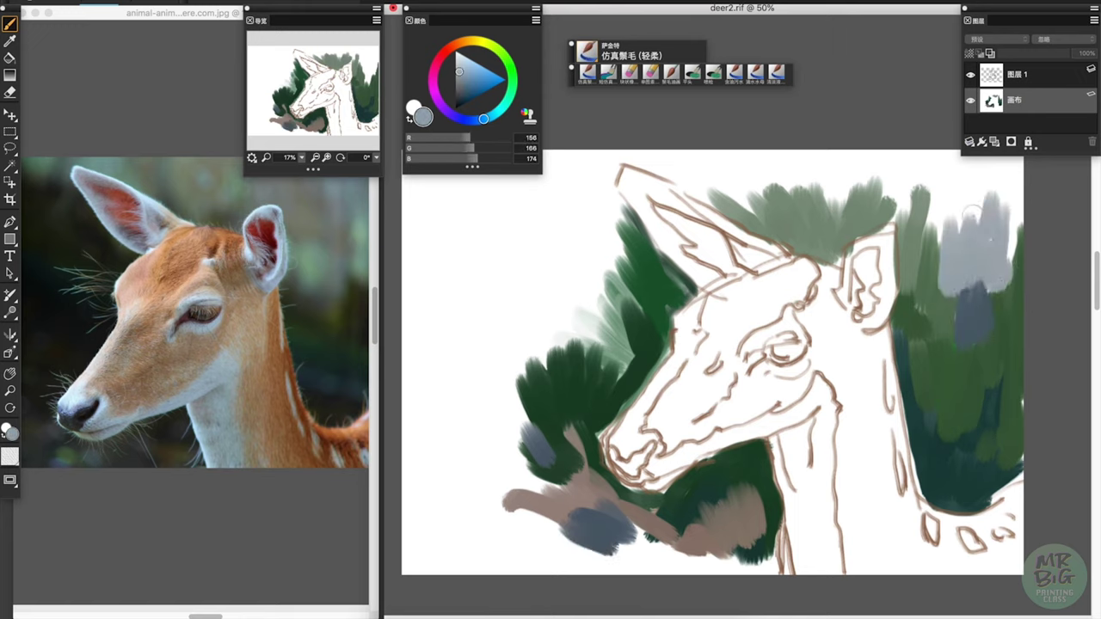
pyautogui.moveTo(928, 206); pyautogui.dragTo(928, 319)
pyautogui.moveTo(828, 168); pyautogui.dragTo(822, 215)
pyautogui.moveTo(731, 159); pyautogui.dragTo(749, 215)
# Paint dark green above the head and large dark teal strokes left of the muzzle
pyautogui.click(461, 86)
pyautogui.moveTo(679, 168)
pyautogui.mouseDown()
pyautogui.moveTo(723, 211)
pyautogui.moveTo(826, 263)
pyautogui.mouseUp()
pyautogui.click(503, 106)
pyautogui.click(460, 89)
pyautogui.moveTo(563, 250); pyautogui.dragTo(555, 400)
pyautogui.moveTo(495, 258); pyautogui.dragTo(486, 405)
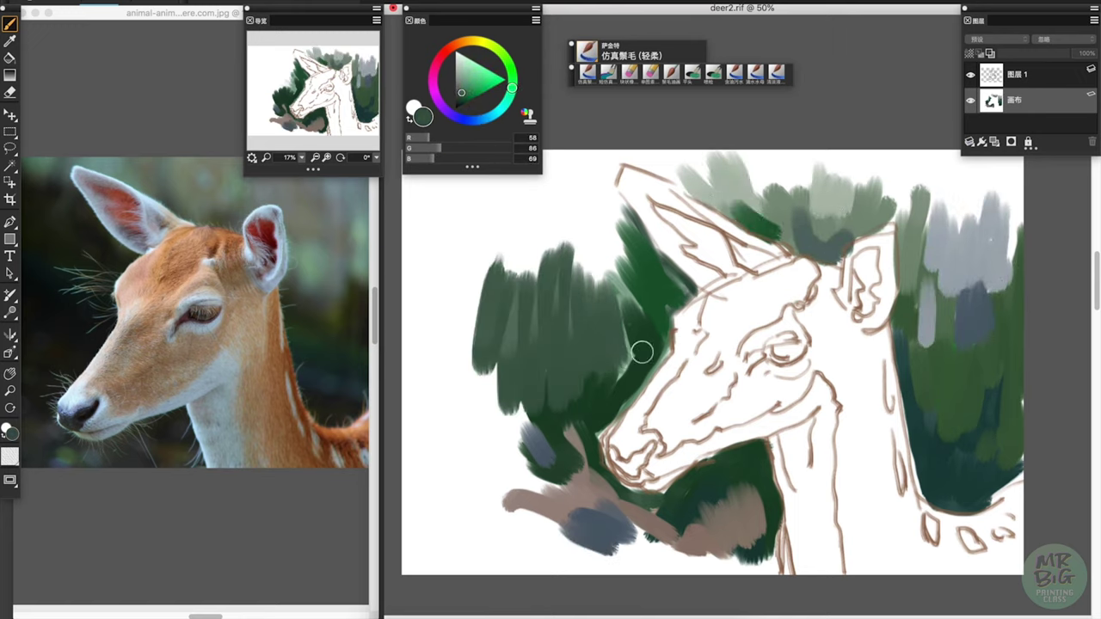
pyautogui.moveTo(641, 318); pyautogui.dragTo(624, 387)
# Add a blue-grey patch, then dark and lighter green over the left and bottom areas
pyautogui.keyDown('alt'); pyautogui.click(535, 441); pyautogui.keyUp('alt')
pyautogui.moveTo(482, 409); pyautogui.dragTo(538, 456)
pyautogui.keyDown('alt'); pyautogui.click(555, 414); pyautogui.keyUp('alt')
pyautogui.moveTo(530, 392); pyautogui.dragTo(520, 435)
pyautogui.moveTo(641, 245); pyautogui.dragTo(602, 314)
pyautogui.moveTo(664, 512)
pyautogui.mouseDown()
pyautogui.moveTo(568, 482)
pyautogui.moveTo(516, 516)
pyautogui.mouseUp()
pyautogui.click(461, 91)
pyautogui.moveTo(576, 494)
pyautogui.mouseDown()
pyautogui.moveTo(598, 538)
pyautogui.moveTo(701, 473)
pyautogui.mouseUp()
pyautogui.moveTo(482, 482); pyautogui.dragTo(529, 512)
# Add brown patches left of the ears and cover the left background in dark green
pyautogui.moveTo(529, 250); pyautogui.dragTo(632, 198)
pyautogui.click(460, 104)
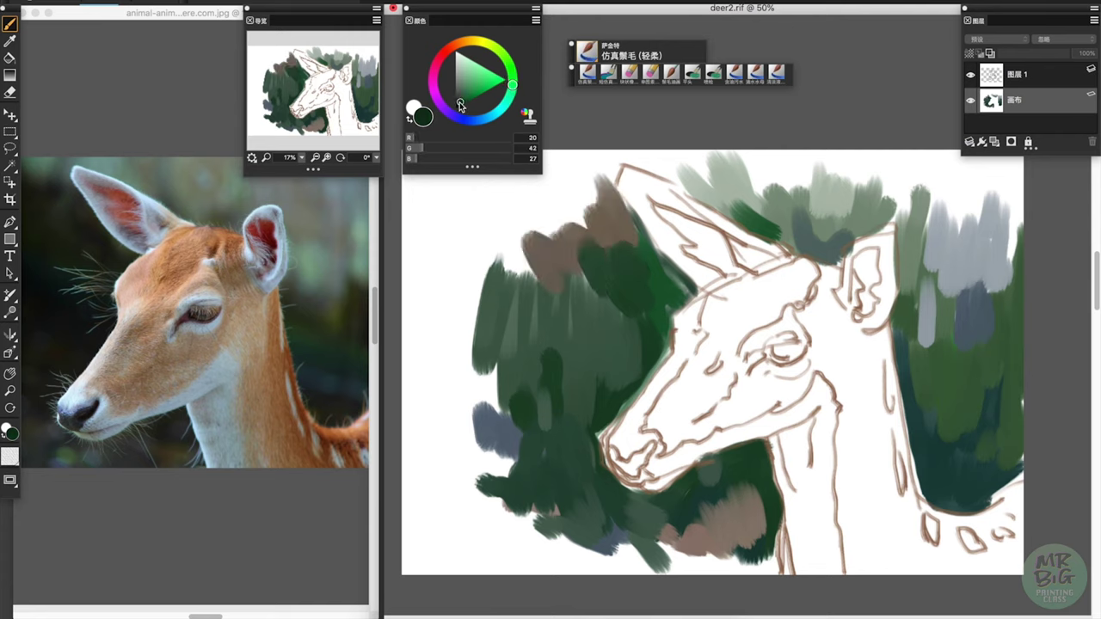
pyautogui.moveTo(620, 284); pyautogui.dragTo(658, 370)
pyautogui.moveTo(478, 293); pyautogui.dragTo(637, 404)
pyautogui.moveTo(679, 275); pyautogui.dragTo(667, 353)
pyautogui.moveTo(934, 473); pyautogui.dragTo(981, 507)
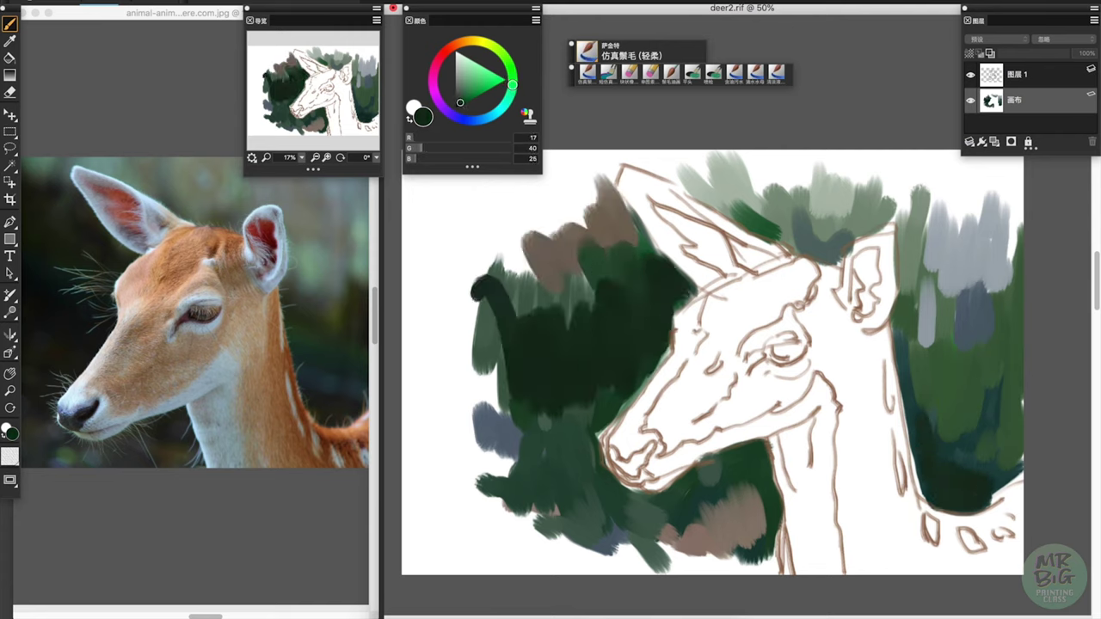
# Add tan strokes at right and light grey-green strokes along the top edge
pyautogui.moveTo(938, 284); pyautogui.dragTo(955, 396)
pyautogui.moveTo(938, 163); pyautogui.dragTo(964, 232)
pyautogui.moveTo(757, 180); pyautogui.dragTo(774, 232)
pyautogui.moveTo(636, 173); pyautogui.dragTo(732, 190)
pyautogui.keyDown('alt'); pyautogui.click(603, 176); pyautogui.keyUp('alt')
pyautogui.moveTo(464, 9); pyautogui.dragTo(189, 9)
pyautogui.moveTo(530, 176)
pyautogui.mouseDown()
pyautogui.moveTo(551, 292)
pyautogui.moveTo(577, 318)
pyautogui.mouseUp()
# Paint dark green in the upper left and along the bottom, covering the blue-grey area
pyautogui.click(587, 72)
pyautogui.keyDown('alt'); pyautogui.click(594, 275); pyautogui.keyUp('alt')
pyautogui.moveTo(651, 334); pyautogui.dragTo(667, 365)
pyautogui.moveTo(482, 323); pyautogui.dragTo(491, 383)
pyautogui.click(608, 72)
pyautogui.moveTo(516, 254); pyautogui.dragTo(542, 314)
pyautogui.moveTo(533, 224); pyautogui.dragTo(577, 314)
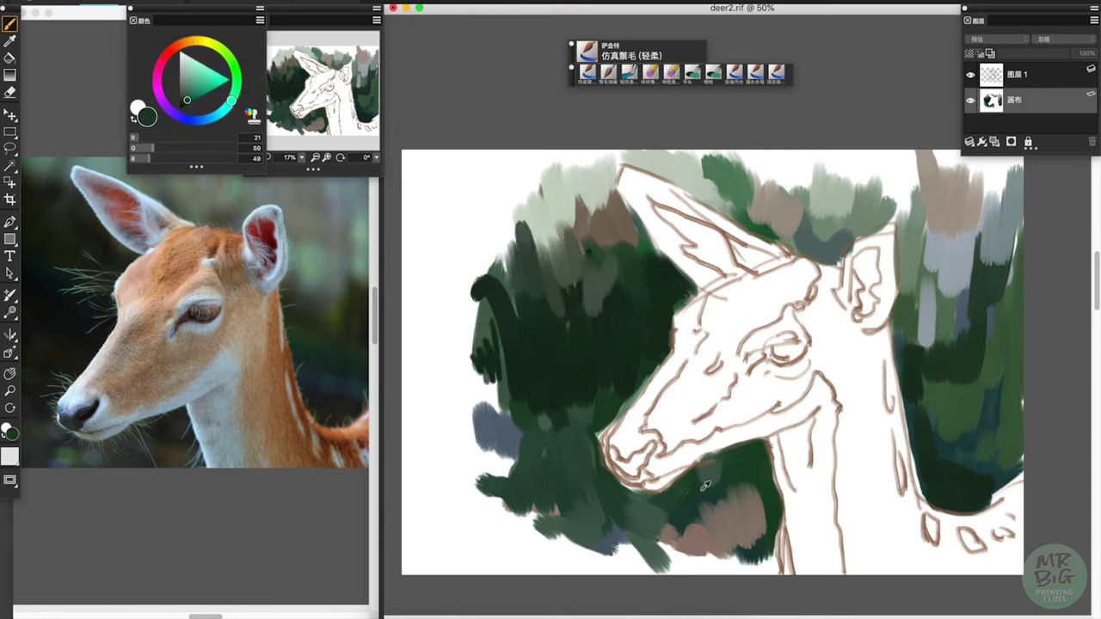
pyautogui.moveTo(745, 499)
pyautogui.mouseDown()
pyautogui.moveTo(662, 550)
pyautogui.moveTo(499, 538)
pyautogui.mouseUp()
pyautogui.moveTo(516, 499)
pyautogui.mouseDown()
pyautogui.moveTo(464, 482)
pyautogui.moveTo(435, 288)
pyautogui.mouseUp()
pyautogui.click(587, 51)
# Blend the left and right background edges with the Just Add Water 2 blender
pyautogui.click(588, 73)
pyautogui.moveTo(477, 258)
pyautogui.mouseDown()
pyautogui.moveTo(480, 301)
pyautogui.moveTo(591, 252)
pyautogui.moveTo(608, 208)
pyautogui.moveTo(687, 301)
pyautogui.moveTo(521, 443)
pyautogui.moveTo(594, 430)
pyautogui.mouseUp()
pyautogui.moveTo(478, 448); pyautogui.dragTo(447, 499)
pyautogui.moveTo(921, 224)
pyautogui.mouseDown()
pyautogui.moveTo(904, 327)
pyautogui.moveTo(989, 310)
pyautogui.mouseUp()
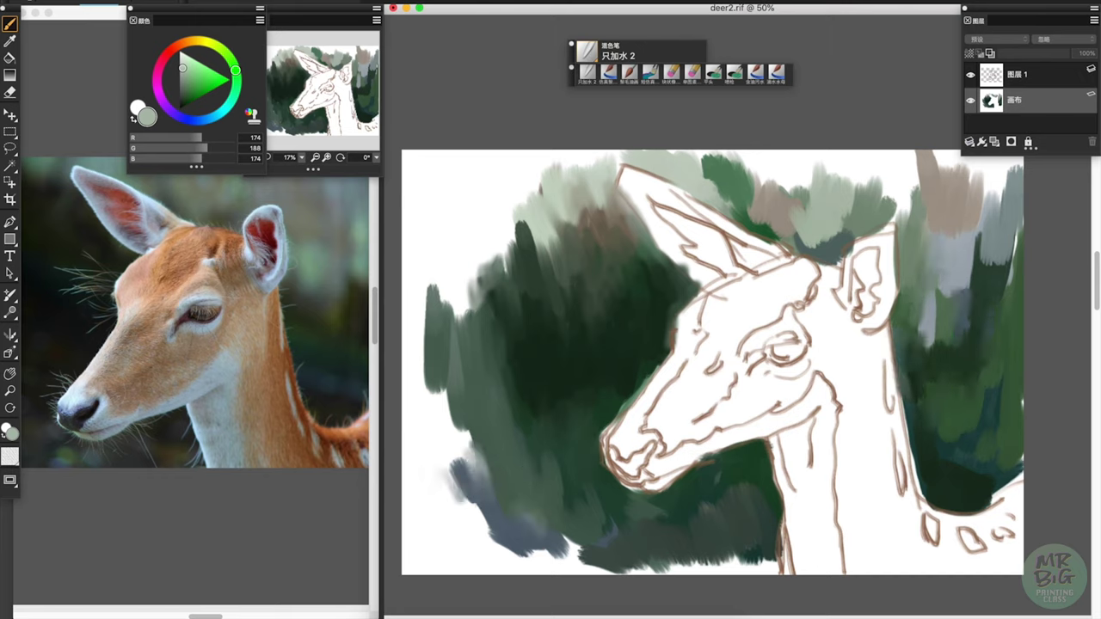
pyautogui.moveTo(938, 284); pyautogui.dragTo(1003, 430)
pyautogui.moveTo(1007, 301); pyautogui.dragTo(964, 220)
pyautogui.moveTo(914, 327)
pyautogui.mouseDown()
pyautogui.moveTo(956, 347)
pyautogui.moveTo(956, 496)
pyautogui.moveTo(912, 447)
pyautogui.mouseUp()
# Break up the top, left and right background with Broken Blender dabs
pyautogui.click(588, 72)
pyautogui.moveTo(550, 228); pyautogui.dragTo(439, 327)
pyautogui.moveTo(447, 422)
pyautogui.mouseDown()
pyautogui.moveTo(469, 482)
pyautogui.moveTo(594, 564)
pyautogui.mouseUp()
pyautogui.moveTo(1006, 163); pyautogui.dragTo(895, 310)
pyautogui.moveTo(714, 172); pyautogui.dragTo(963, 198)
pyautogui.moveTo(1015, 164); pyautogui.dragTo(989, 379)
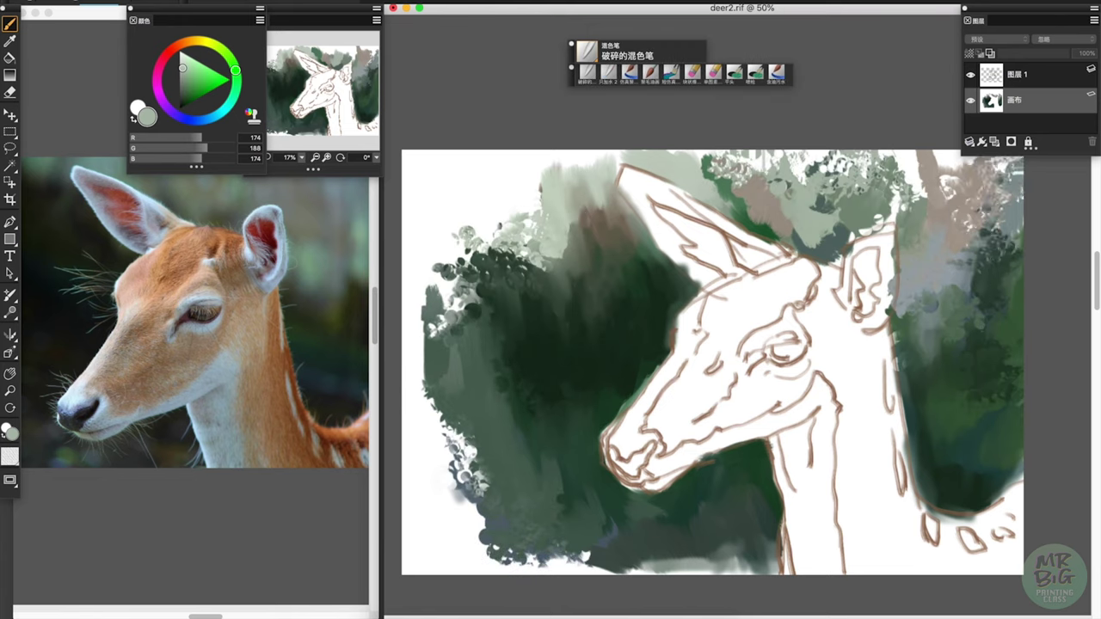
pyautogui.moveTo(869, 163); pyautogui.dragTo(1024, 172)
pyautogui.moveTo(542, 216); pyautogui.dragTo(430, 336)
pyautogui.moveTo(430, 292); pyautogui.dragTo(508, 516)
# Switch to Palette Knife 2 and smear the left, top and right background
pyautogui.rightClick(523, 354)
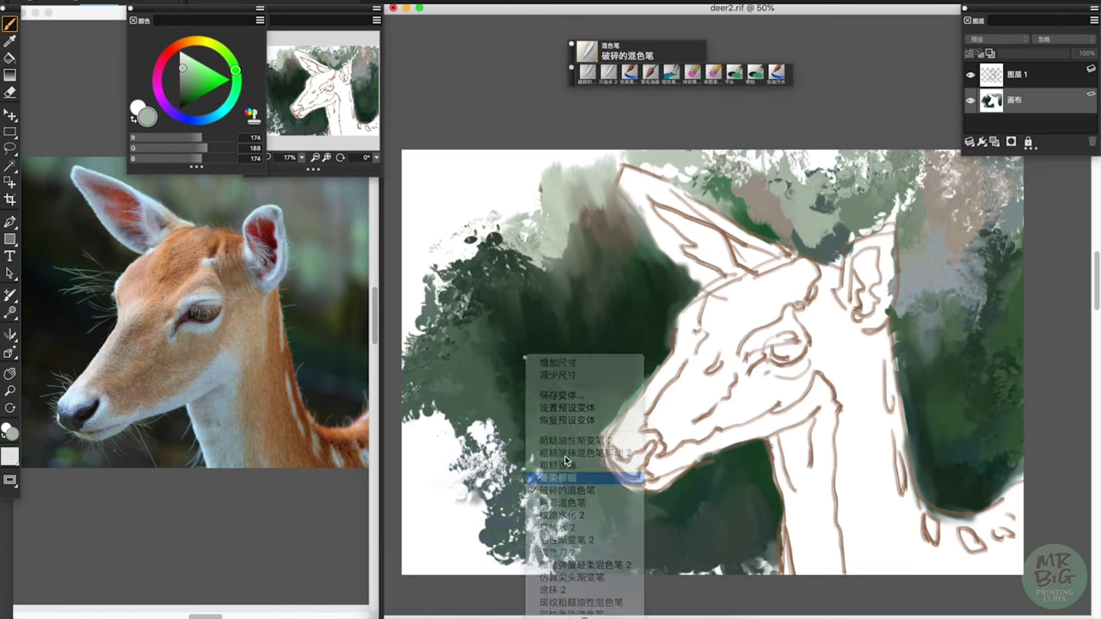
pyautogui.click(565, 467)
pyautogui.rightClick(551, 254)
pyautogui.click(565, 319)
pyautogui.moveTo(482, 421); pyautogui.dragTo(499, 481)
pyautogui.moveTo(517, 172)
pyautogui.mouseDown()
pyautogui.moveTo(538, 245)
pyautogui.moveTo(421, 292)
pyautogui.mouseUp()
pyautogui.moveTo(887, 155); pyautogui.dragTo(792, 206)
pyautogui.moveTo(990, 181); pyautogui.dragTo(955, 362)
pyautogui.moveTo(981, 258); pyautogui.dragTo(930, 379)
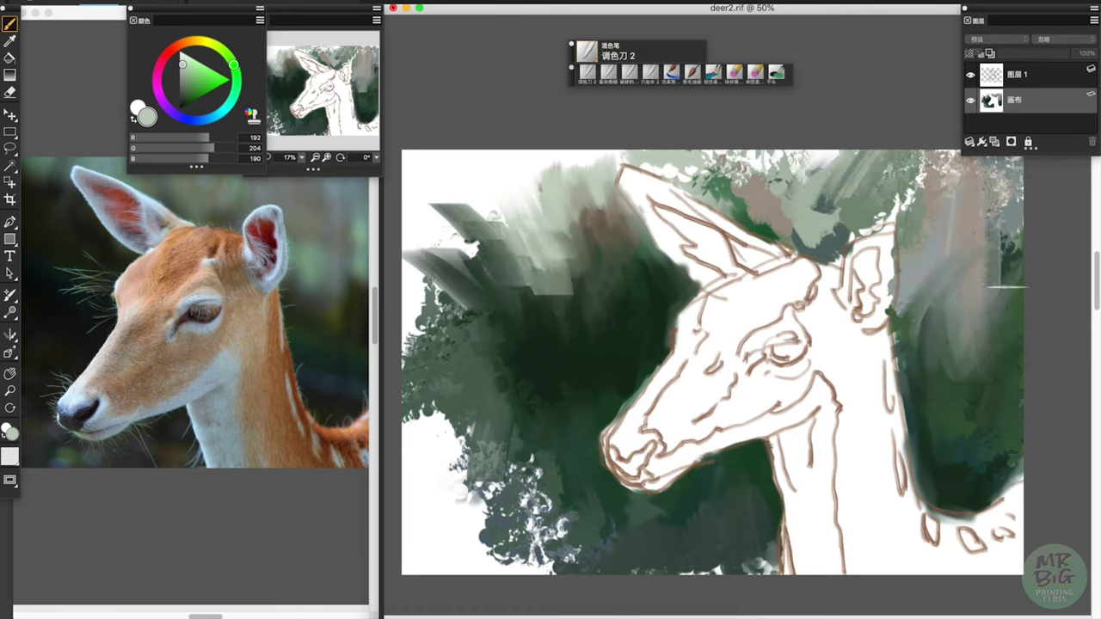
pyautogui.moveTo(1007, 172); pyautogui.dragTo(998, 258)
pyautogui.moveTo(860, 155); pyautogui.dragTo(680, 189)
pyautogui.moveTo(577, 538); pyautogui.dragTo(482, 546)
# Smear dark vertical streaks up the left side and darken its bottom edge
pyautogui.moveTo(533, 370); pyautogui.dragTo(412, 336)
pyautogui.moveTo(620, 224); pyautogui.dragTo(491, 318)
pyautogui.moveTo(594, 163); pyautogui.dragTo(456, 301)
pyautogui.moveTo(534, 233); pyautogui.dragTo(499, 379)
pyautogui.moveTo(516, 327); pyautogui.dragTo(465, 534)
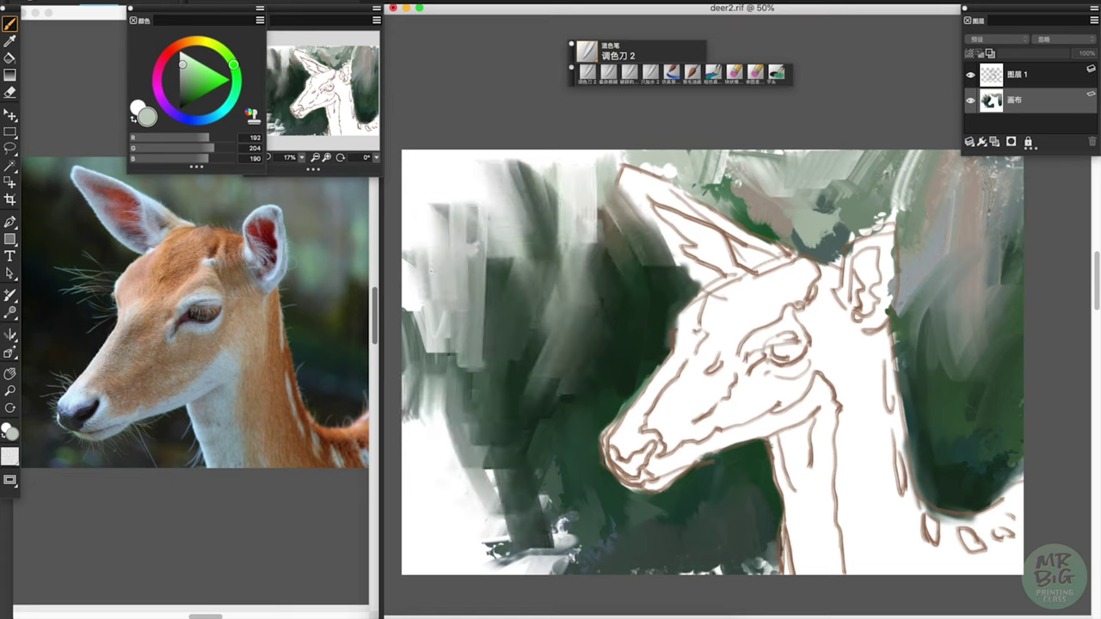
pyautogui.moveTo(542, 469); pyautogui.dragTo(499, 568)
pyautogui.moveTo(465, 486); pyautogui.dragTo(560, 572)
# Streak the background between the ears and add lighter diagonal smears down the left
pyautogui.moveTo(594, 503)
pyautogui.mouseDown()
pyautogui.moveTo(723, 572)
pyautogui.moveTo(783, 573)
pyautogui.mouseUp()
pyautogui.moveTo(886, 155); pyautogui.dragTo(805, 236)
pyautogui.moveTo(930, 155); pyautogui.dragTo(861, 237)
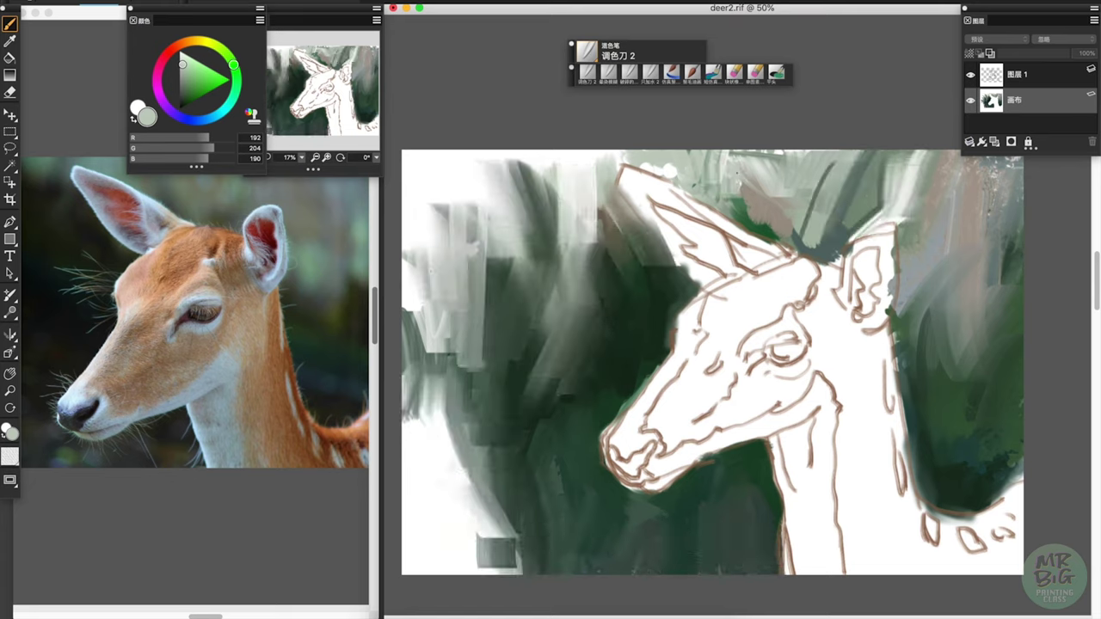
pyautogui.moveTo(826, 155); pyautogui.dragTo(722, 228)
pyautogui.moveTo(886, 155); pyautogui.dragTo(800, 241)
pyautogui.moveTo(602, 172)
pyautogui.mouseDown()
pyautogui.moveTo(546, 245)
pyautogui.moveTo(456, 275)
pyautogui.mouseUp()
pyautogui.moveTo(568, 206); pyautogui.dragTo(439, 404)
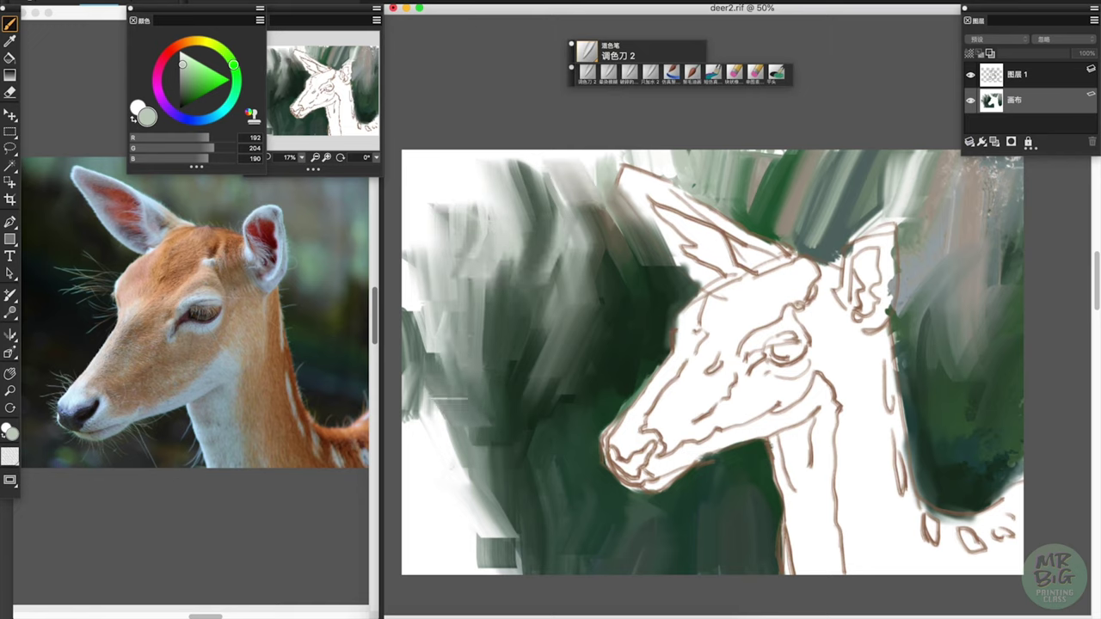
pyautogui.moveTo(465, 370); pyautogui.dragTo(404, 439)
# Smooth the background right of the ears and darken it left of the head
pyautogui.moveTo(1006, 224); pyautogui.dragTo(938, 430)
pyautogui.moveTo(964, 154); pyautogui.dragTo(981, 447)
pyautogui.moveTo(912, 155)
pyautogui.mouseDown()
pyautogui.moveTo(860, 249)
pyautogui.moveTo(800, 168)
pyautogui.moveTo(749, 233)
pyautogui.mouseUp()
pyautogui.moveTo(800, 155); pyautogui.dragTo(813, 250)
pyautogui.moveTo(925, 154); pyautogui.dragTo(814, 276)
pyautogui.moveTo(602, 155); pyautogui.dragTo(654, 215)
pyautogui.moveTo(568, 318); pyautogui.dragTo(551, 396)
pyautogui.moveTo(577, 296); pyautogui.dragTo(551, 379)
# Darken the top edge near the ears, smear the lower left, and lighten the top-left edge
pyautogui.moveTo(481, 413); pyautogui.dragTo(469, 491)
pyautogui.moveTo(688, 202)
pyautogui.mouseDown()
pyautogui.moveTo(654, 275)
pyautogui.moveTo(646, 241)
pyautogui.mouseUp()
pyautogui.moveTo(890, 284); pyautogui.dragTo(970, 379)
pyautogui.moveTo(542, 473); pyautogui.dragTo(482, 559)
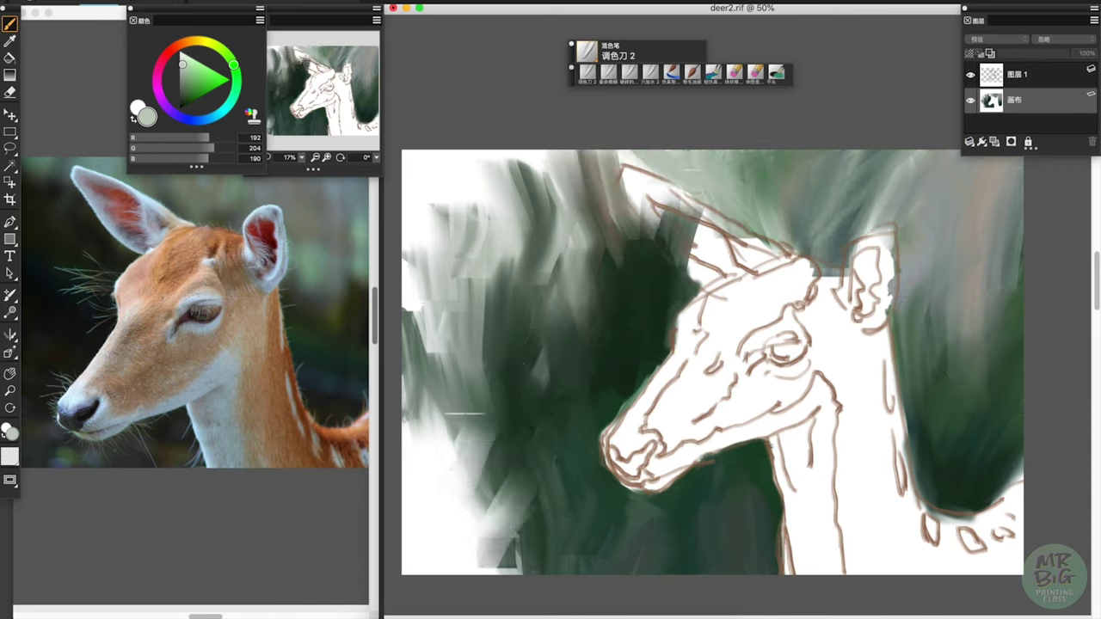
pyautogui.moveTo(462, 418); pyautogui.dragTo(504, 568)
pyautogui.moveTo(525, 155)
pyautogui.mouseDown()
pyautogui.moveTo(413, 292)
pyautogui.moveTo(413, 431)
pyautogui.mouseUp()
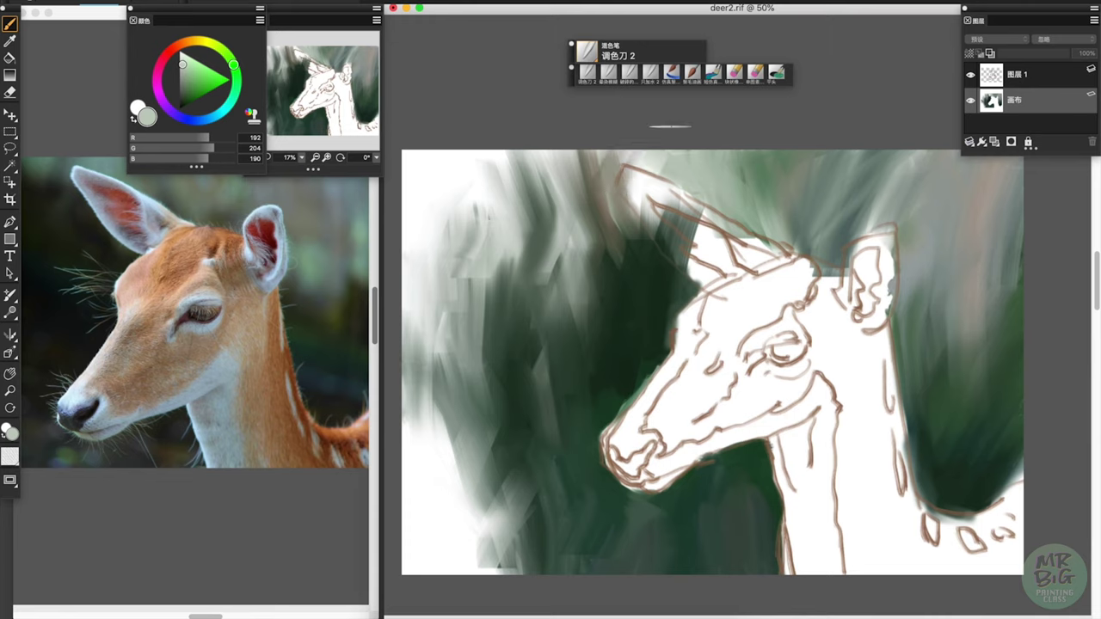
# Switch to the soft bristle brush and paint brown on the deer's forehead
pyautogui.click(671, 72)
pyautogui.click(179, 44)
pyautogui.click(203, 91)
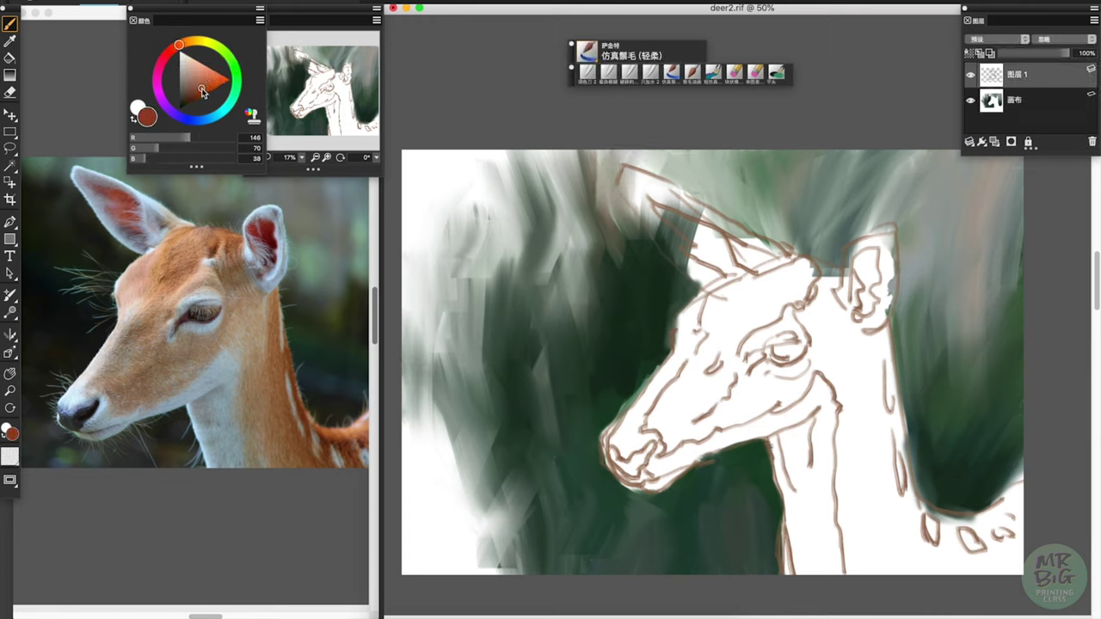
pyautogui.moveTo(796, 274)
pyautogui.mouseDown()
pyautogui.moveTo(761, 293)
pyautogui.moveTo(809, 268)
pyautogui.moveTo(736, 323)
pyautogui.mouseUp()
# Paint bright orange down and back up the right edge of the neck
pyautogui.click(185, 41)
pyautogui.click(208, 79)
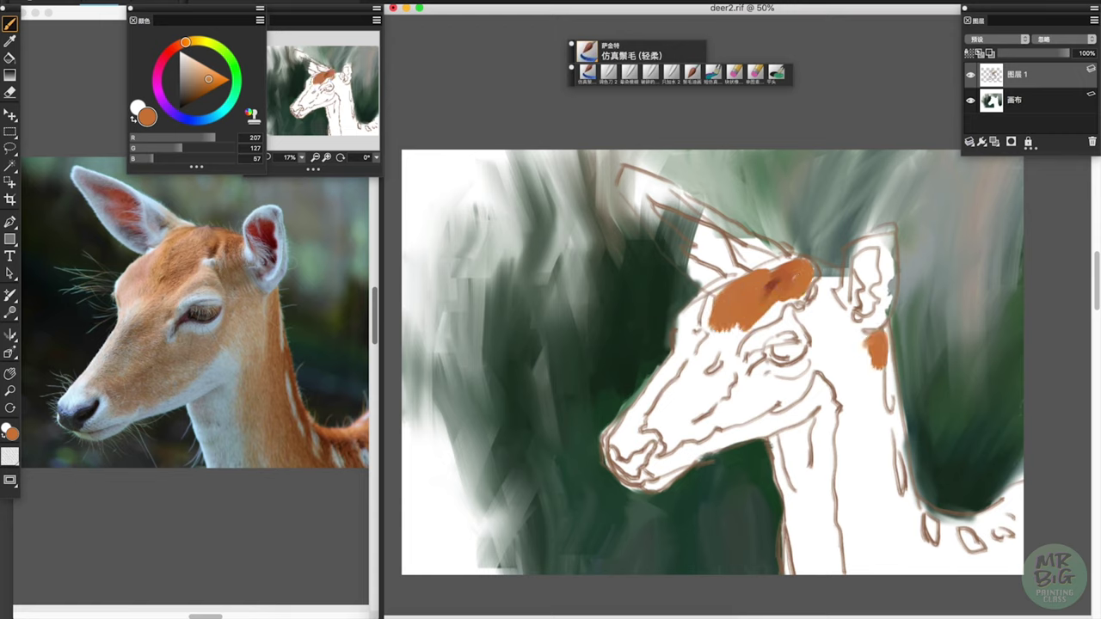
pyautogui.moveTo(875, 353); pyautogui.dragTo(888, 431)
pyautogui.moveTo(894, 469); pyautogui.dragTo(904, 555)
pyautogui.moveTo(891, 499); pyautogui.dragTo(856, 351)
# Add greyish-brown on the upper neck and from the eye toward the muzzle
pyautogui.moveTo(857, 447); pyautogui.dragTo(822, 340)
pyautogui.moveTo(835, 302)
pyautogui.mouseDown()
pyautogui.moveTo(813, 362)
pyautogui.moveTo(805, 331)
pyautogui.moveTo(847, 357)
pyautogui.mouseUp()
pyautogui.moveTo(768, 388); pyautogui.dragTo(659, 443)
pyautogui.moveTo(731, 422); pyautogui.dragTo(804, 382)
pyautogui.moveTo(722, 340); pyautogui.dragTo(661, 411)
# Paint pale pinkish face strokes and reddish-brown behind the forehead
pyautogui.keyDown('alt'); pyautogui.click(762, 310); pyautogui.keyUp('alt')
pyautogui.moveTo(757, 297); pyautogui.dragTo(774, 310)
pyautogui.click(188, 63)
pyautogui.moveTo(688, 301); pyautogui.dragTo(689, 348)
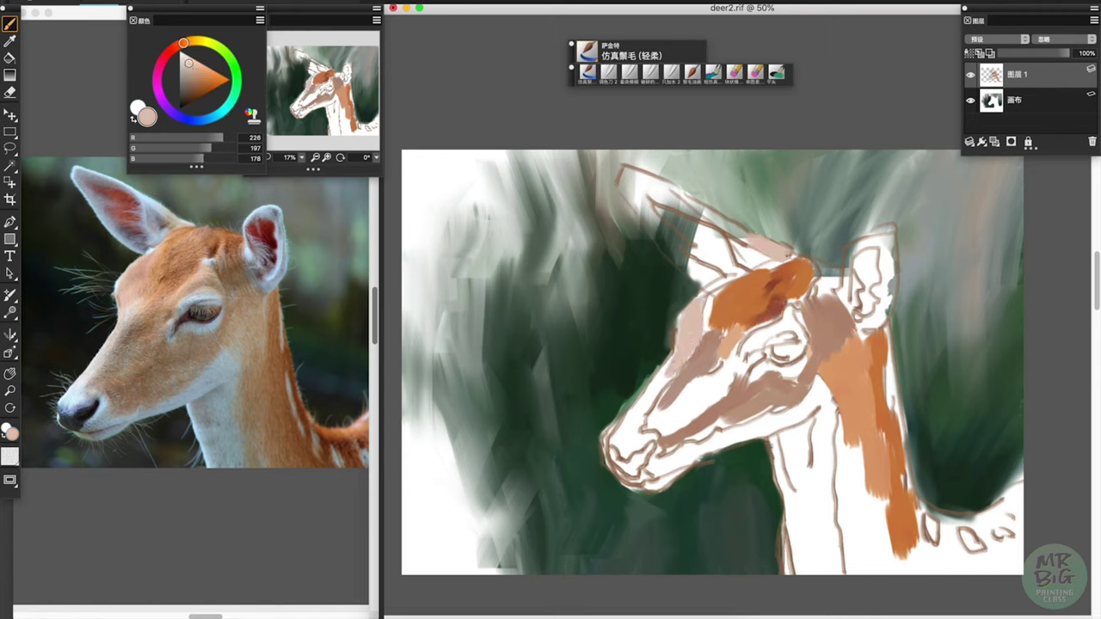
pyautogui.keyDown('alt'); pyautogui.click(818, 292); pyautogui.keyUp('alt')
pyautogui.moveTo(809, 296); pyautogui.dragTo(836, 277)
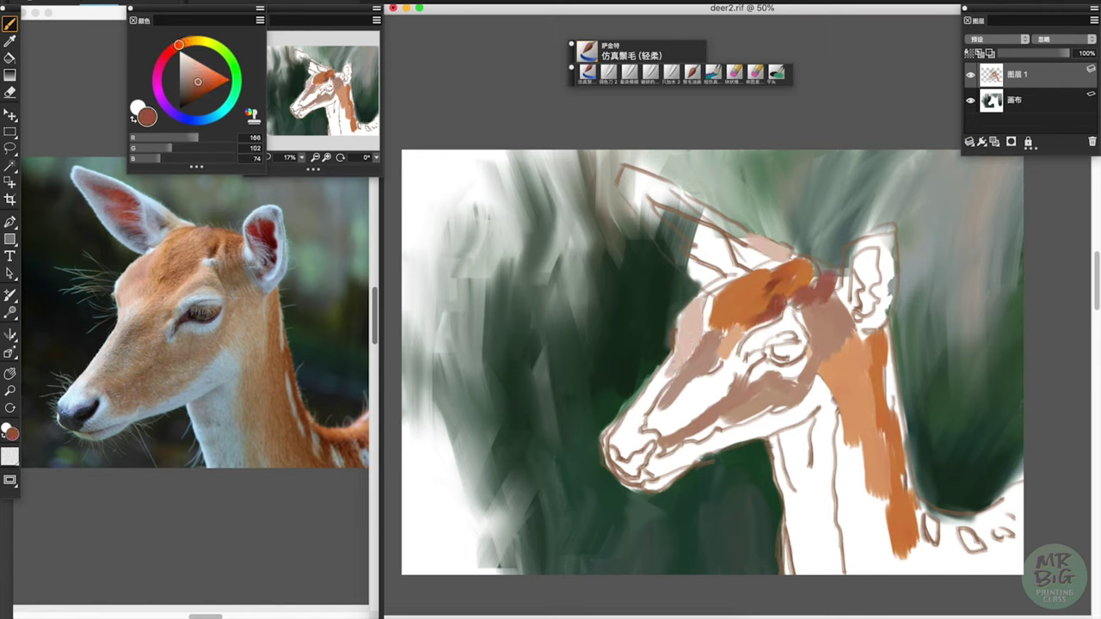
# Fill the neck and deer's back with light tan strokes
pyautogui.keyDown('alt'); pyautogui.click(830, 407); pyautogui.keyUp('alt')
pyautogui.moveTo(841, 426); pyautogui.dragTo(850, 572)
pyautogui.moveTo(861, 443); pyautogui.dragTo(895, 572)
pyautogui.moveTo(891, 524); pyautogui.dragTo(908, 572)
pyautogui.moveTo(930, 516)
pyautogui.mouseDown()
pyautogui.moveTo(975, 521)
pyautogui.moveTo(1022, 488)
pyautogui.mouseUp()
# Paint dark rust and orange strokes along the back and tail
pyautogui.click(207, 86)
pyautogui.moveTo(947, 532); pyautogui.dragTo(1024, 508)
pyautogui.keyDown('alt'); pyautogui.click(904, 542); pyautogui.keyUp('alt')
pyautogui.moveTo(903, 551)
pyautogui.mouseDown()
pyautogui.moveTo(972, 568)
pyautogui.moveTo(1023, 551)
pyautogui.mouseUp()
# Paint red inside the left ear and dark red inside the right ear
pyautogui.keyDown('alt'); pyautogui.click(890, 456); pyautogui.keyUp('alt')
pyautogui.click(170, 51)
pyautogui.click(207, 77)
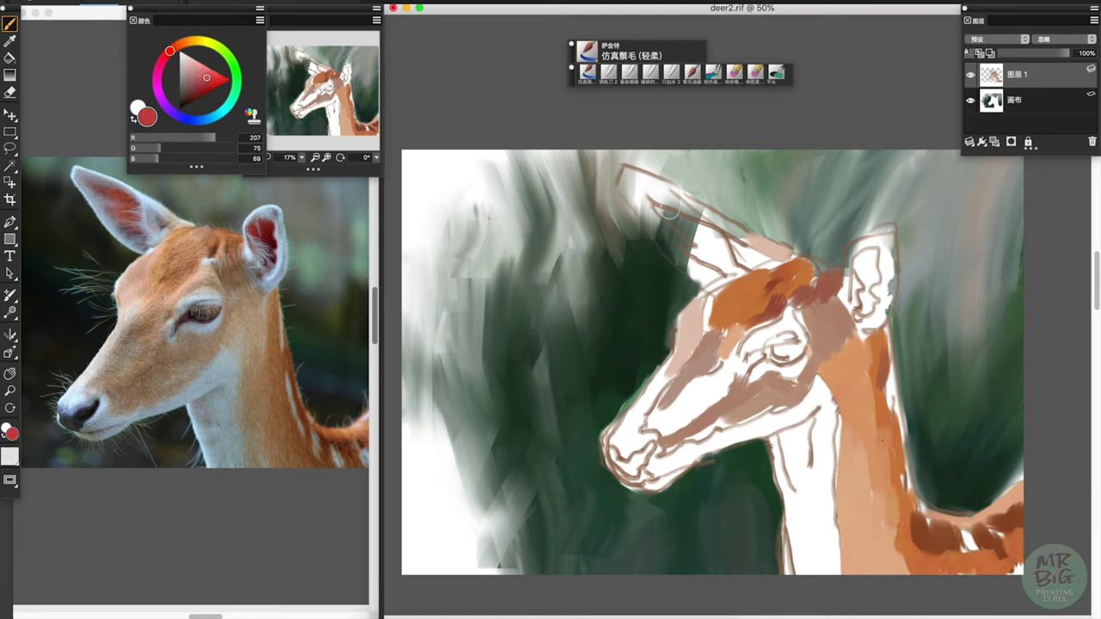
pyautogui.moveTo(654, 205); pyautogui.dragTo(733, 258)
pyautogui.click(199, 84)
pyautogui.moveTo(677, 228); pyautogui.dragTo(736, 253)
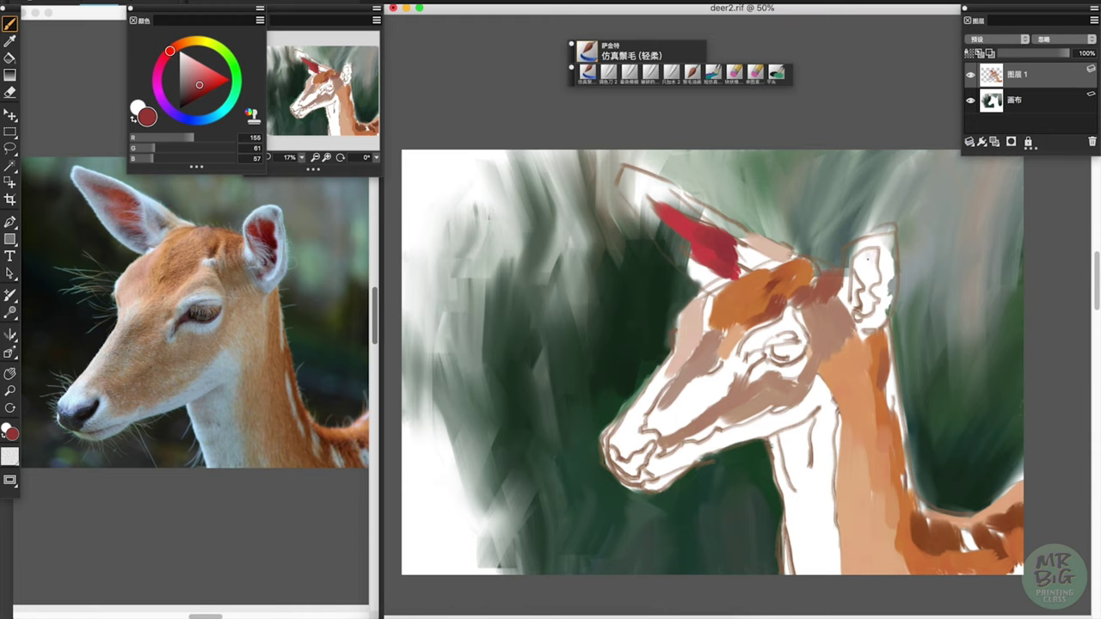
pyautogui.moveTo(869, 257); pyautogui.dragTo(861, 289)
# Add a light pink stroke on the muzzle and try tan, brown and purple tones
pyautogui.keyDown('alt'); pyautogui.click(859, 293); pyautogui.keyUp('alt')
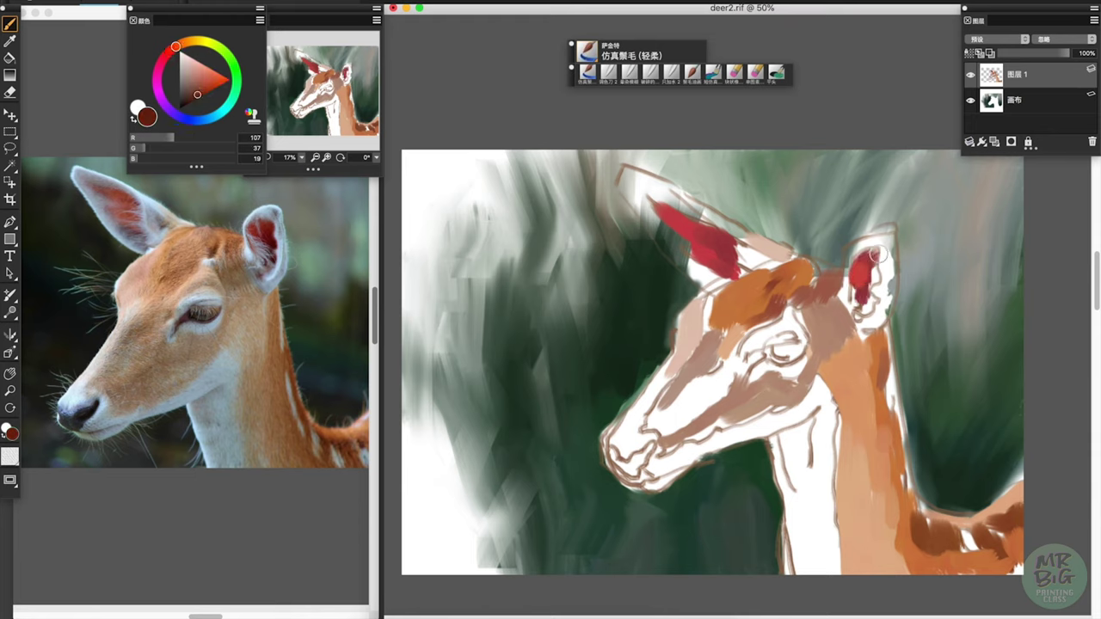
pyautogui.keyDown('alt'); pyautogui.click(699, 368); pyautogui.keyUp('alt')
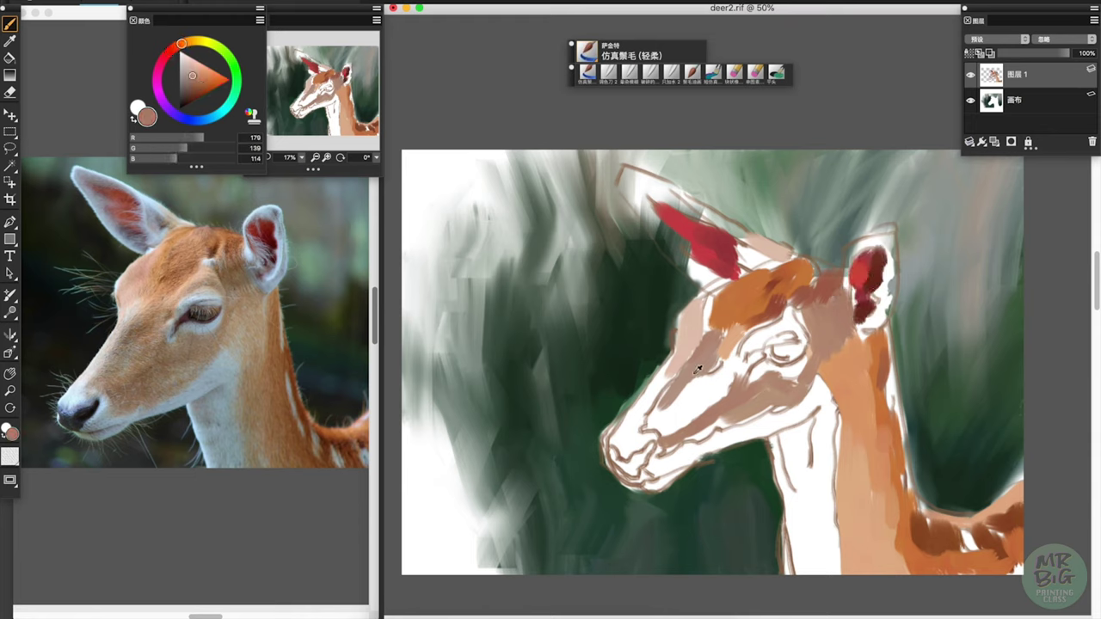
pyautogui.keyDown('alt'); pyautogui.click(697, 315); pyautogui.keyUp('alt')
pyautogui.moveTo(630, 402); pyautogui.dragTo(672, 387)
pyautogui.click(190, 80)
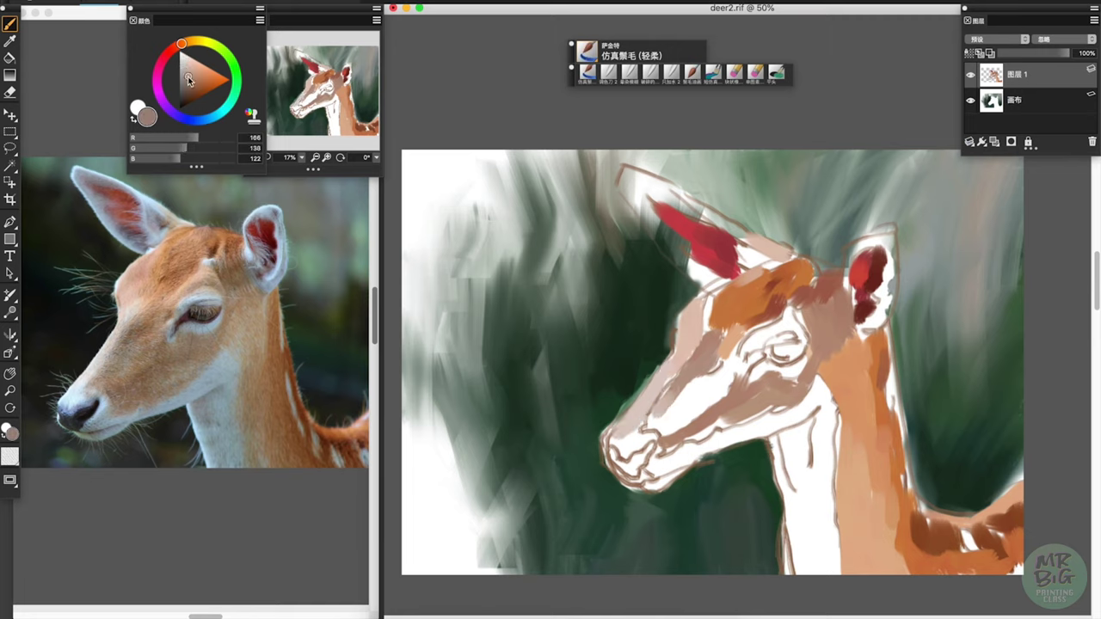
pyautogui.keyDown('alt'); pyautogui.click(682, 397); pyautogui.keyUp('alt')
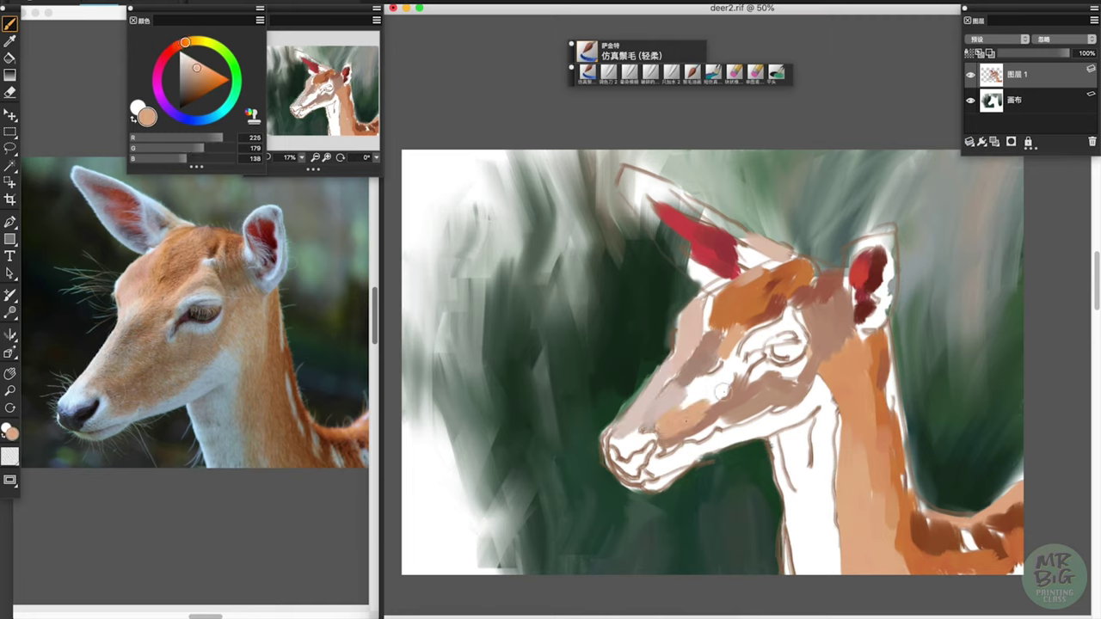
pyautogui.keyDown('alt'); pyautogui.click(762, 297); pyautogui.keyUp('alt')
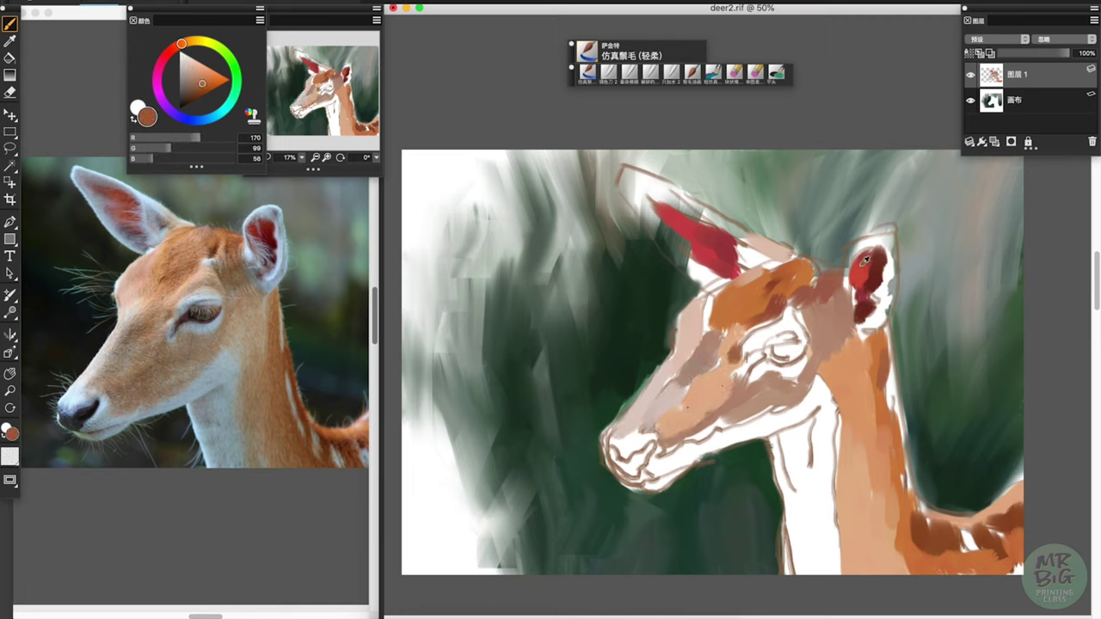
pyautogui.moveTo(181, 43); pyautogui.dragTo(158, 86)
# Paint dark purple at the left ear's base and rim both ears with lavender
pyautogui.moveTo(694, 262); pyautogui.dragTo(721, 281)
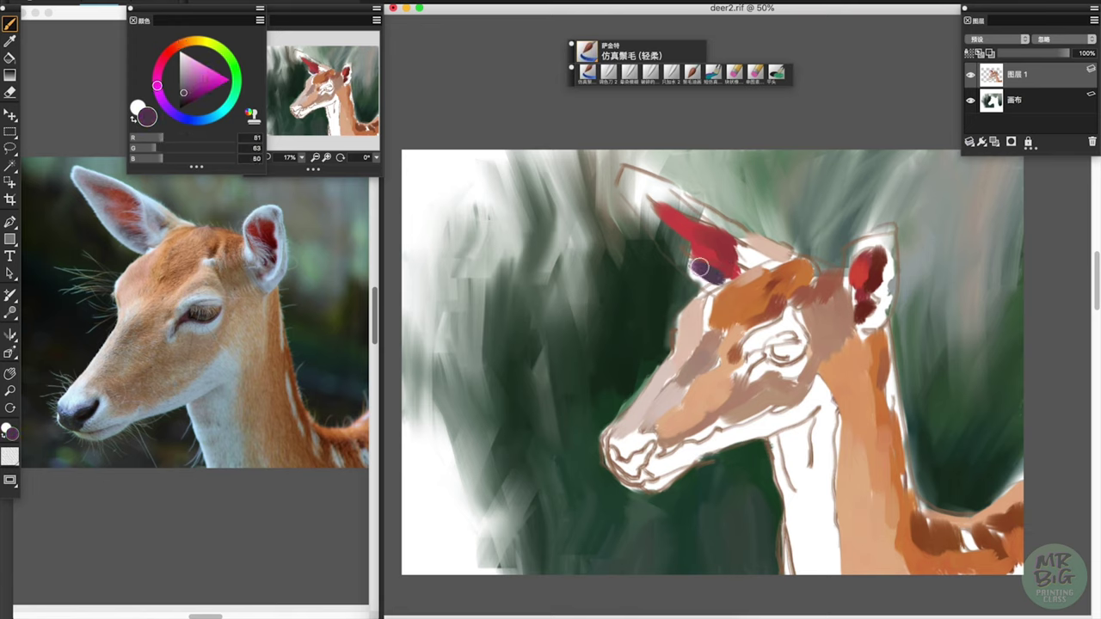
pyautogui.click(182, 61)
pyautogui.moveTo(619, 171); pyautogui.dragTo(688, 207)
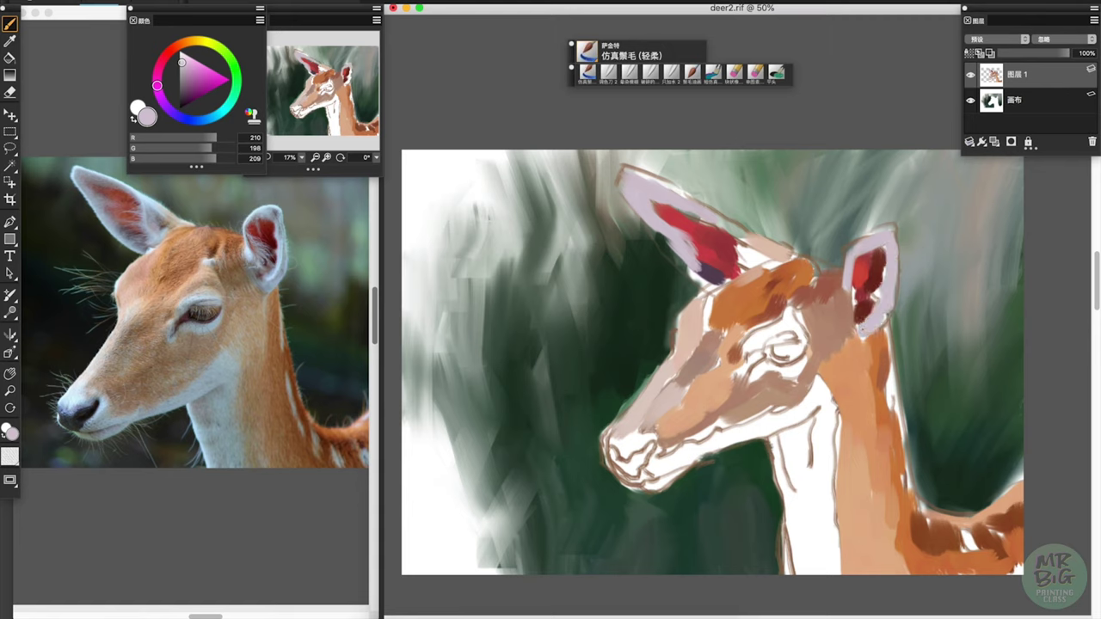
pyautogui.moveTo(873, 275); pyautogui.dragTo(860, 306)
# Pick dark brown for the eye and paint a pale lavender line along the jaw
pyautogui.keyDown('alt'); pyautogui.click(773, 310); pyautogui.keyUp('alt')
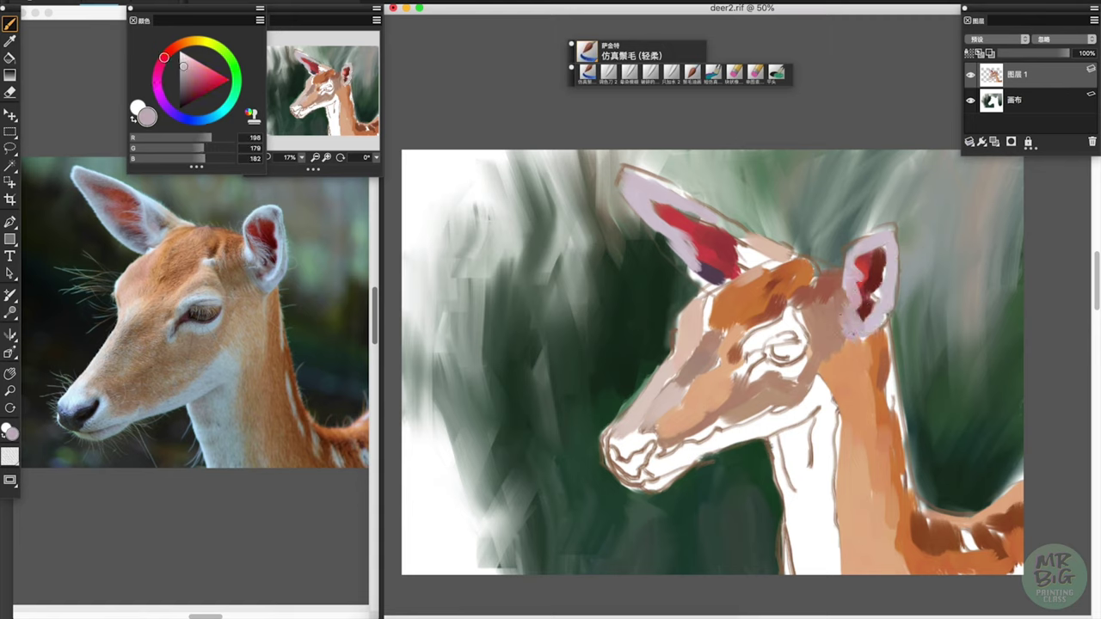
pyautogui.click(191, 95)
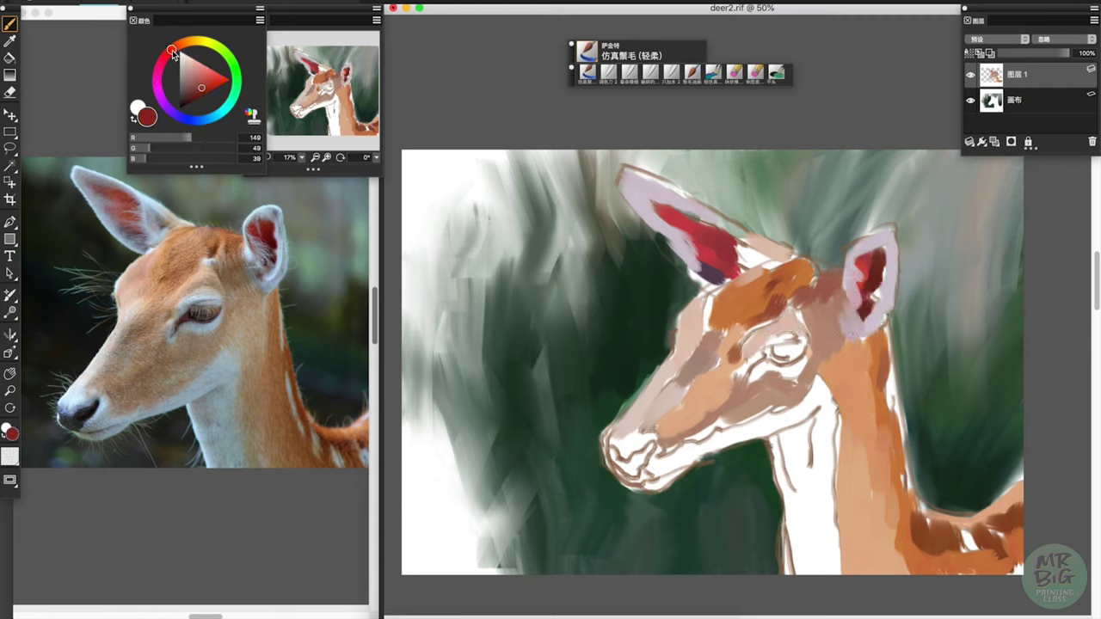
pyautogui.keyDown('alt'); pyautogui.click(766, 355); pyautogui.keyUp('alt')
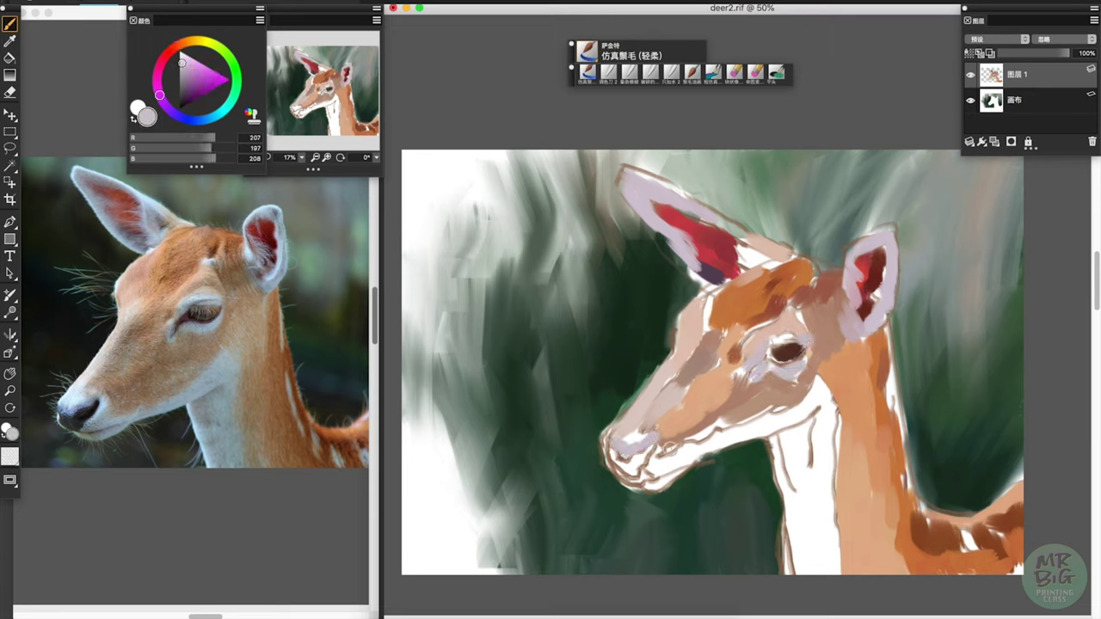
pyautogui.moveTo(711, 446); pyautogui.dragTo(808, 410)
pyautogui.click(182, 58)
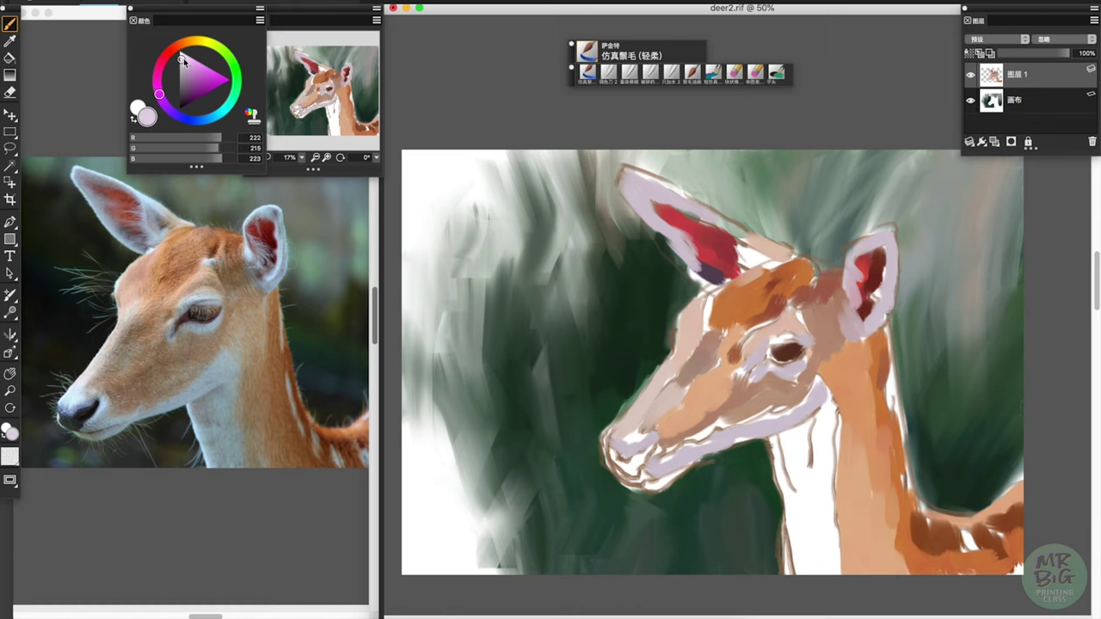
# Paint tan strokes and a white stripe down the front of the neck
pyautogui.keyDown('alt'); pyautogui.click(813, 405); pyautogui.keyUp('alt')
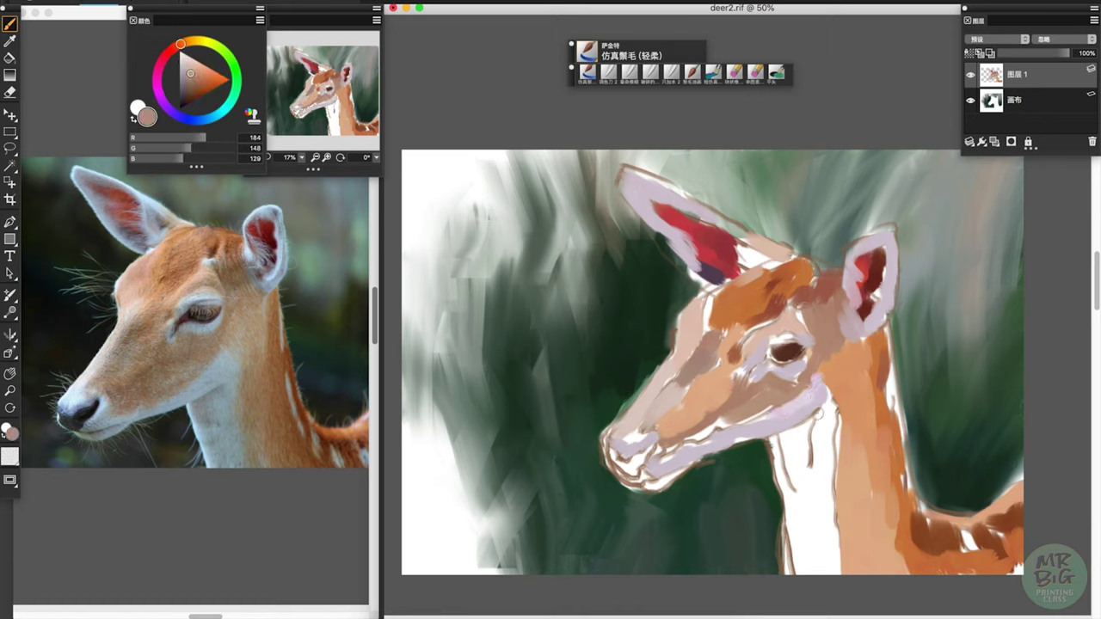
pyautogui.moveTo(819, 413); pyautogui.dragTo(809, 508)
pyautogui.moveTo(778, 435); pyautogui.dragTo(805, 551)
pyautogui.keyDown('alt'); pyautogui.click(822, 464); pyautogui.keyUp('alt')
pyautogui.moveTo(785, 440); pyautogui.dragTo(800, 534)
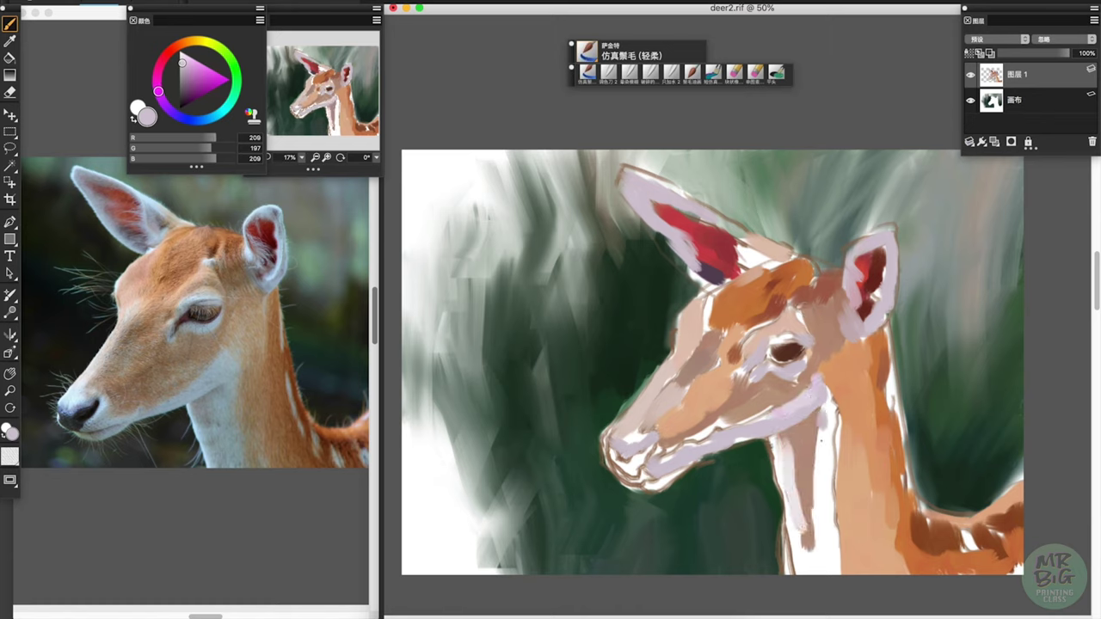
# Glaze the white neck stripe with pale green-grey, then pick a muted greyish purple
pyautogui.keyDown('alt'); pyautogui.click(831, 413); pyautogui.keyUp('alt')
pyautogui.moveTo(831, 406); pyautogui.dragTo(831, 576)
pyautogui.moveTo(817, 519)
pyautogui.mouseDown()
pyautogui.moveTo(816, 576)
pyautogui.moveTo(786, 464)
pyautogui.mouseUp()
pyautogui.keyDown('alt'); pyautogui.click(786, 462); pyautogui.keyUp('alt')
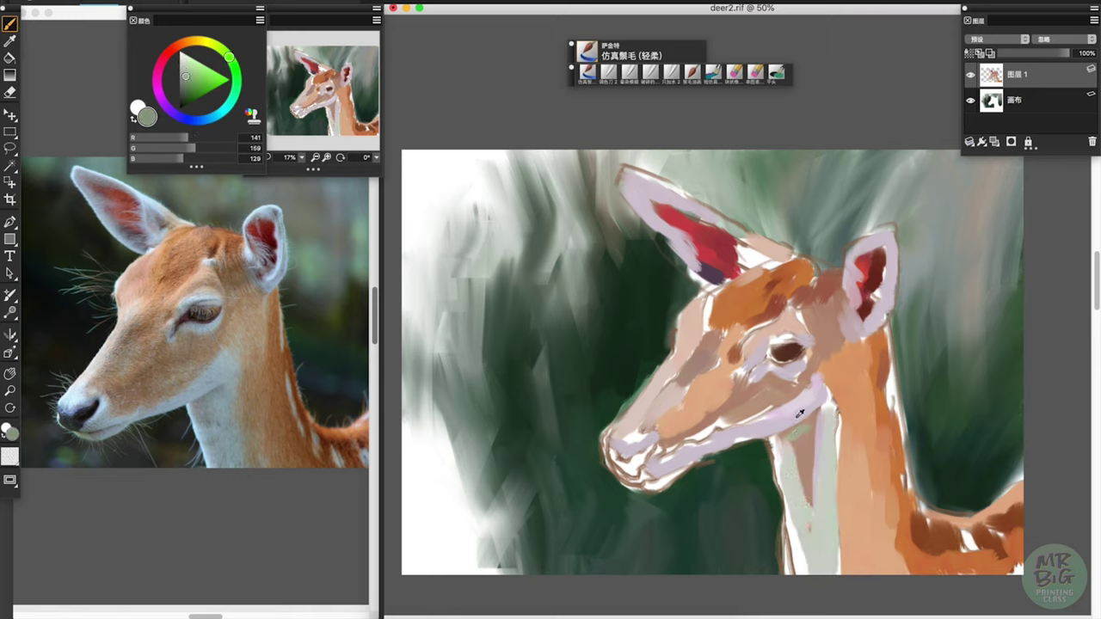
pyautogui.click(161, 98)
pyautogui.click(183, 75)
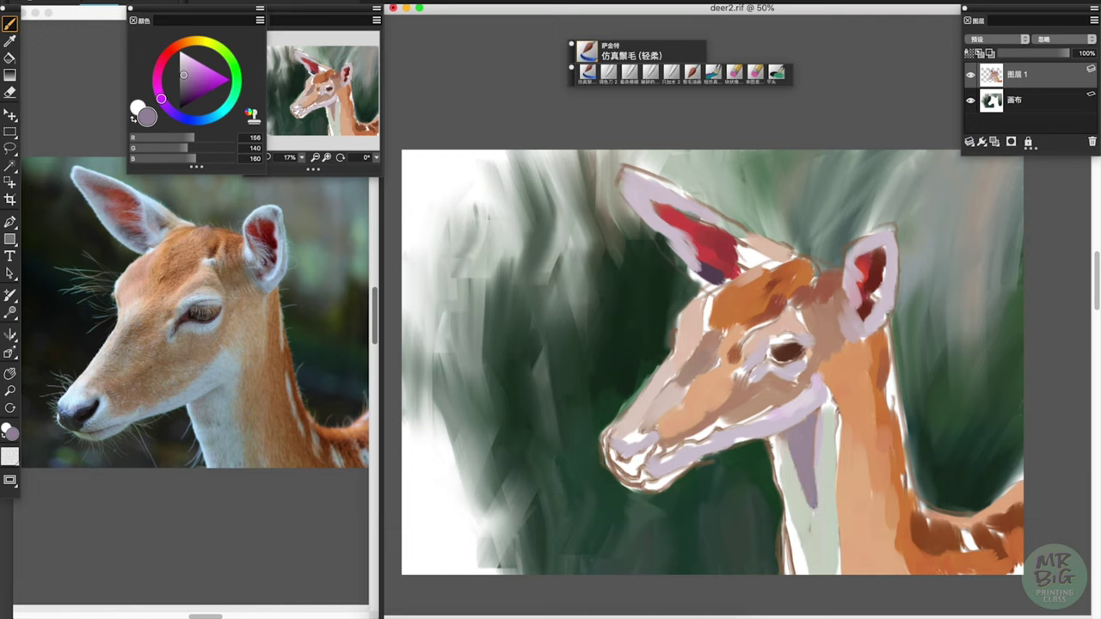
# Sample the green and tan, then paint a dark blue nose tip
pyautogui.keyDown('alt'); pyautogui.click(808, 482); pyautogui.keyUp('alt')
pyautogui.keyDown('alt'); pyautogui.click(764, 465); pyautogui.keyUp('alt')
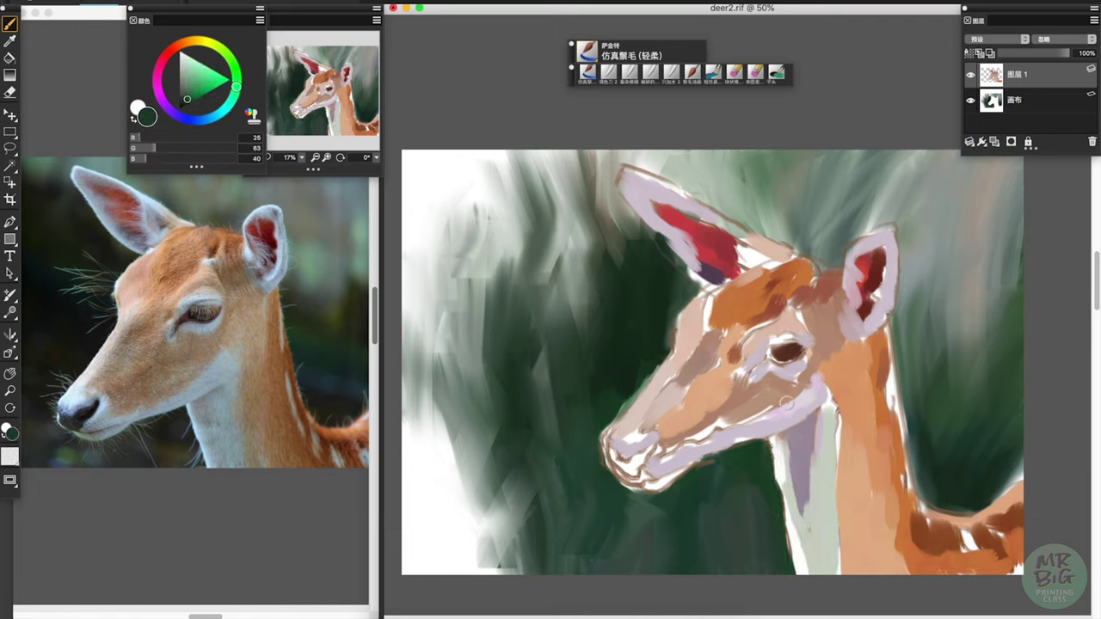
pyautogui.keyDown('alt'); pyautogui.click(857, 456); pyautogui.keyUp('alt')
pyautogui.keyDown('alt'); pyautogui.click(771, 402); pyautogui.keyUp('alt')
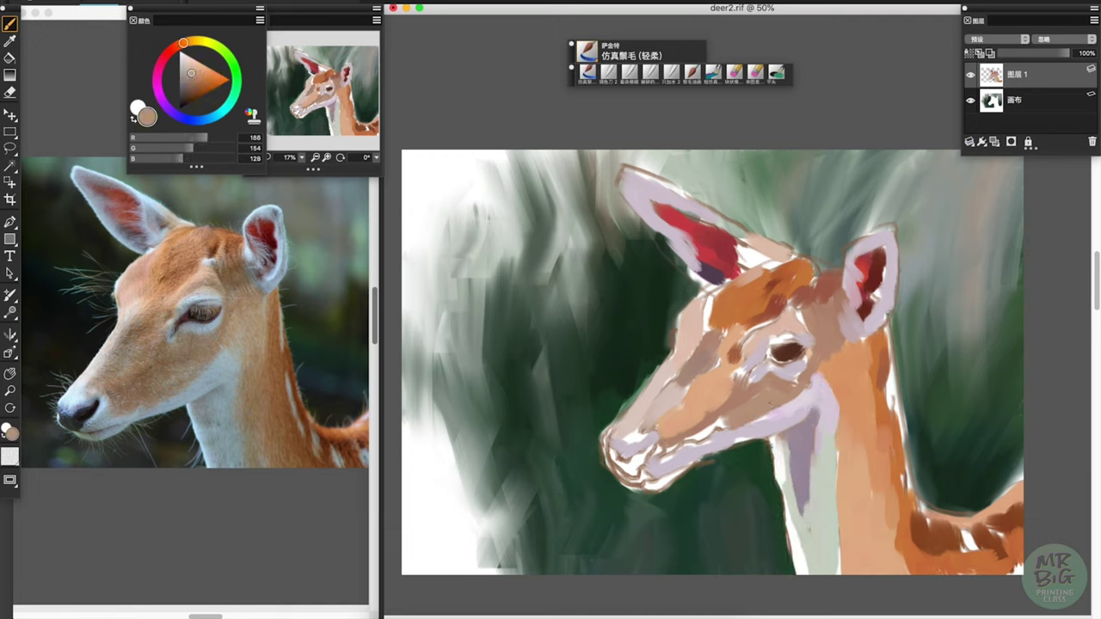
pyautogui.keyDown('alt'); pyautogui.click(673, 250); pyautogui.keyUp('alt')
pyautogui.moveTo(611, 453); pyautogui.dragTo(641, 465)
# Paint a grey-purple stroke along the left ear's inner edge
pyautogui.keyDown('alt'); pyautogui.click(920, 510); pyautogui.keyUp('alt')
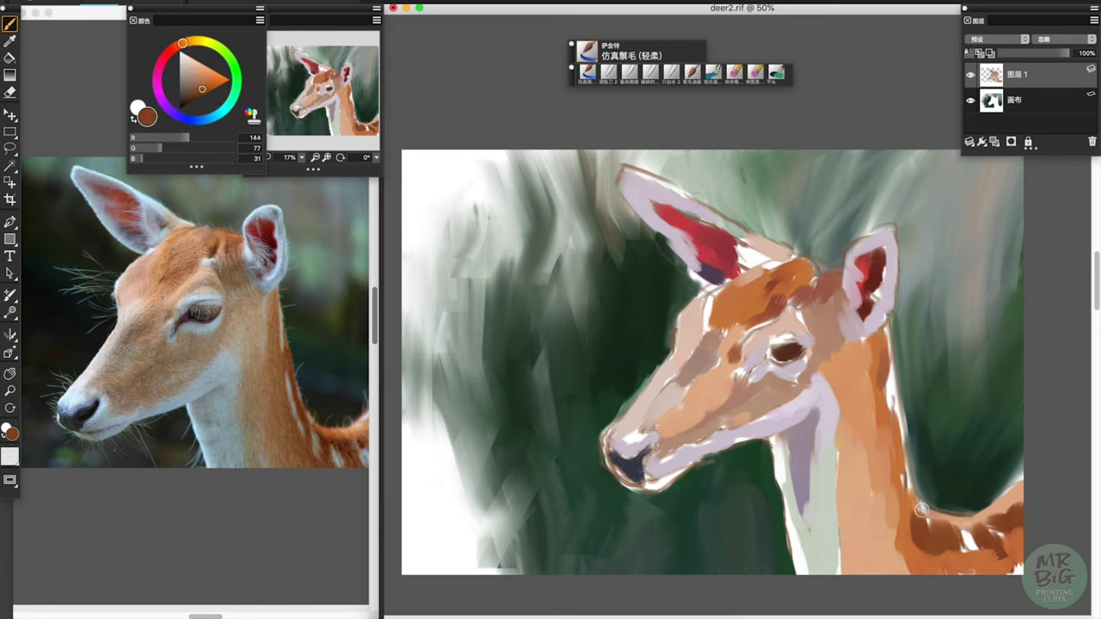
pyautogui.keyDown('alt'); pyautogui.click(860, 288); pyautogui.keyUp('alt')
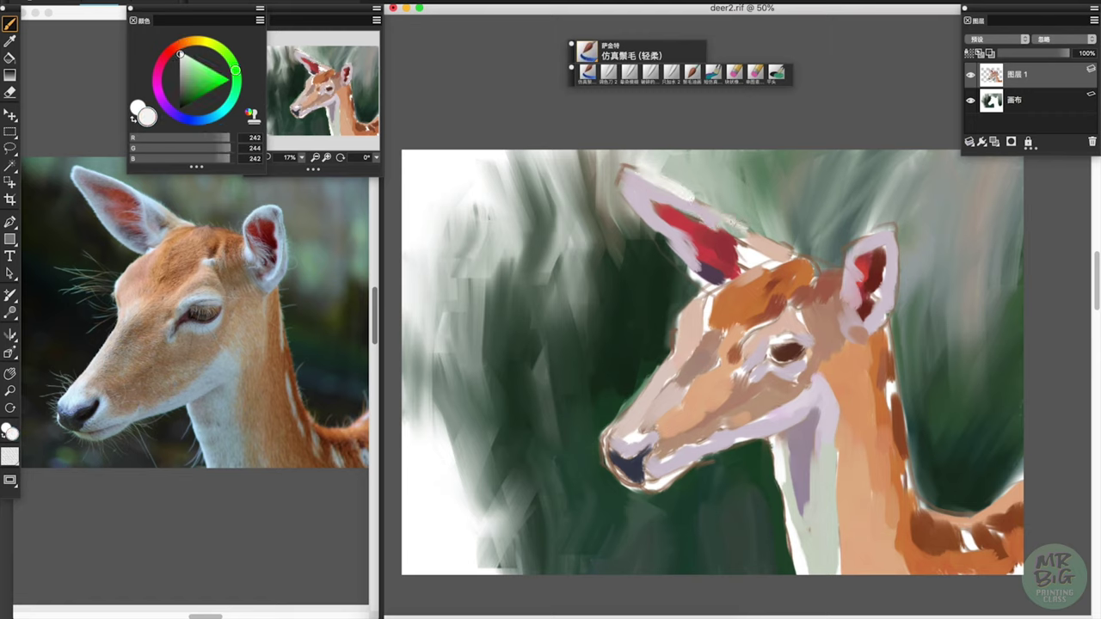
pyautogui.keyDown('alt'); pyautogui.click(712, 265); pyautogui.keyUp('alt')
pyautogui.moveTo(711, 271); pyautogui.dragTo(770, 245)
# Paint mauve on the left ear tip and between the ears
pyautogui.keyDown('alt'); pyautogui.click(757, 262); pyautogui.keyUp('alt')
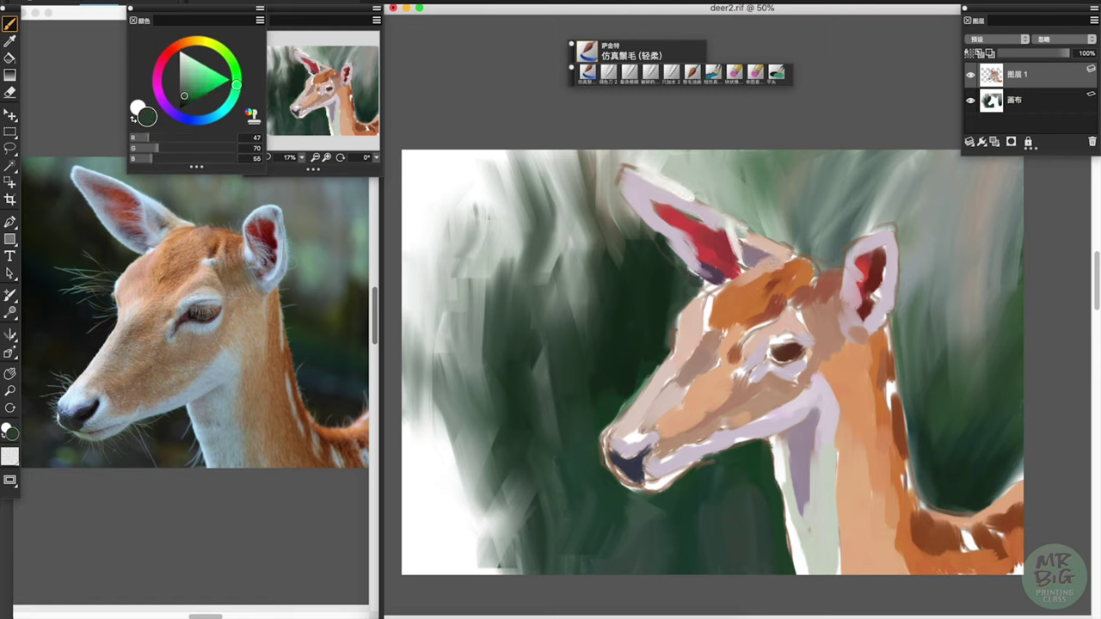
pyautogui.keyDown('alt'); pyautogui.click(631, 205); pyautogui.keyUp('alt')
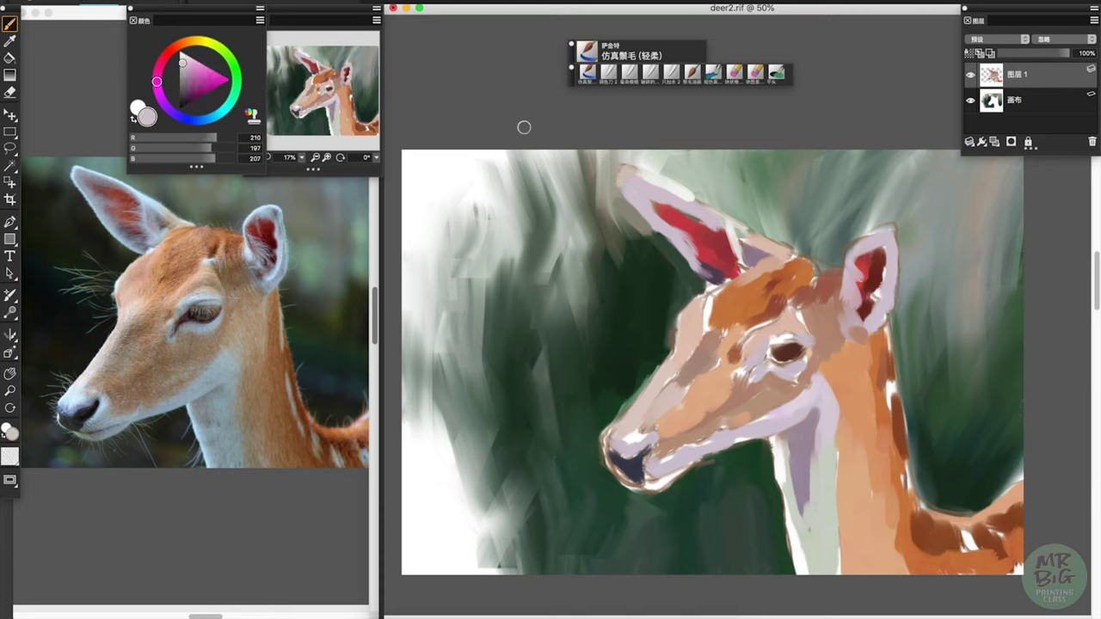
pyautogui.moveTo(621, 174)
pyautogui.mouseDown()
pyautogui.moveTo(732, 236)
pyautogui.moveTo(702, 256)
pyautogui.mouseUp()
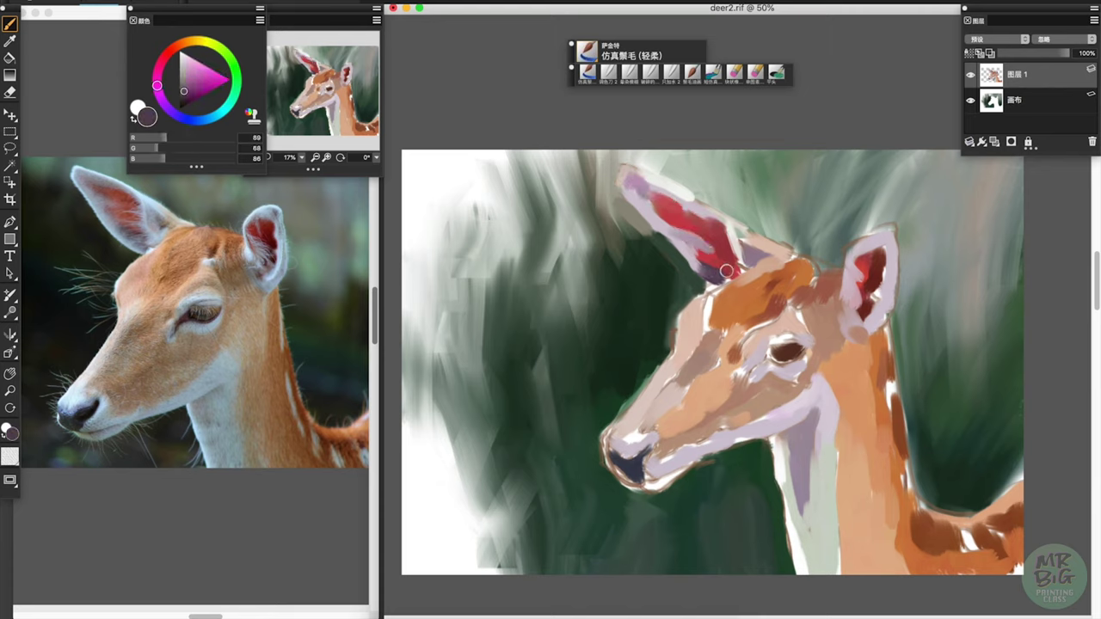
pyautogui.keyDown('alt'); pyautogui.click(726, 280); pyautogui.keyUp('alt')
pyautogui.keyDown('alt'); pyautogui.click(705, 249); pyautogui.keyUp('alt')
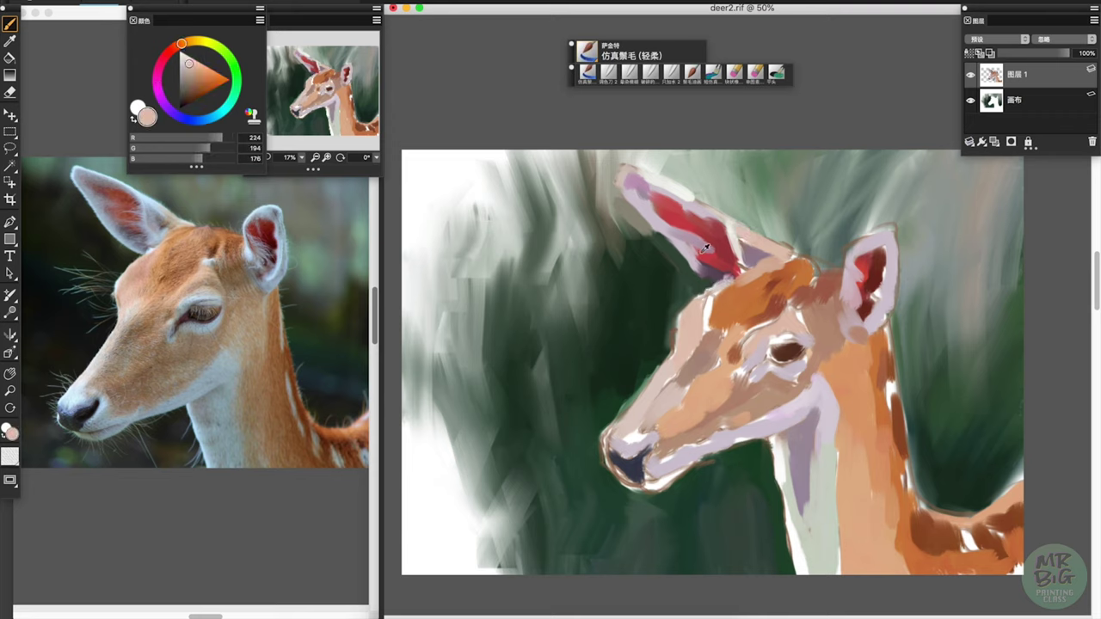
pyautogui.moveTo(740, 237); pyautogui.dragTo(766, 258)
# Sample orange, brown, greyish-brown and mauve, and pick a pale pinkish-white
pyautogui.keyDown('alt'); pyautogui.click(750, 291); pyautogui.keyUp('alt')
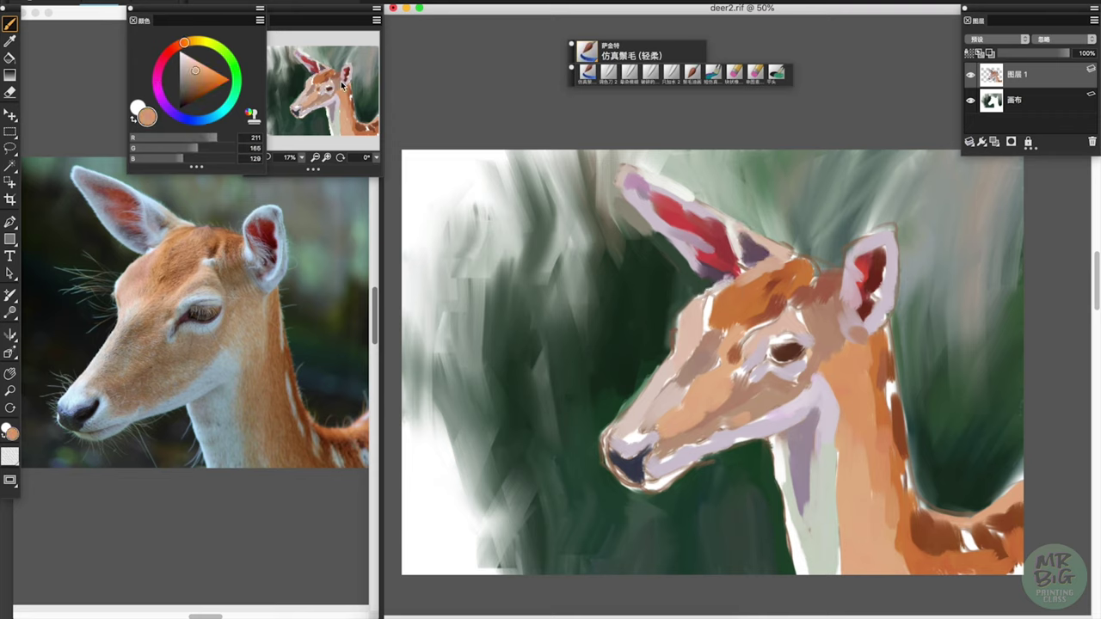
pyautogui.keyDown('alt'); pyautogui.click(800, 267); pyautogui.keyUp('alt')
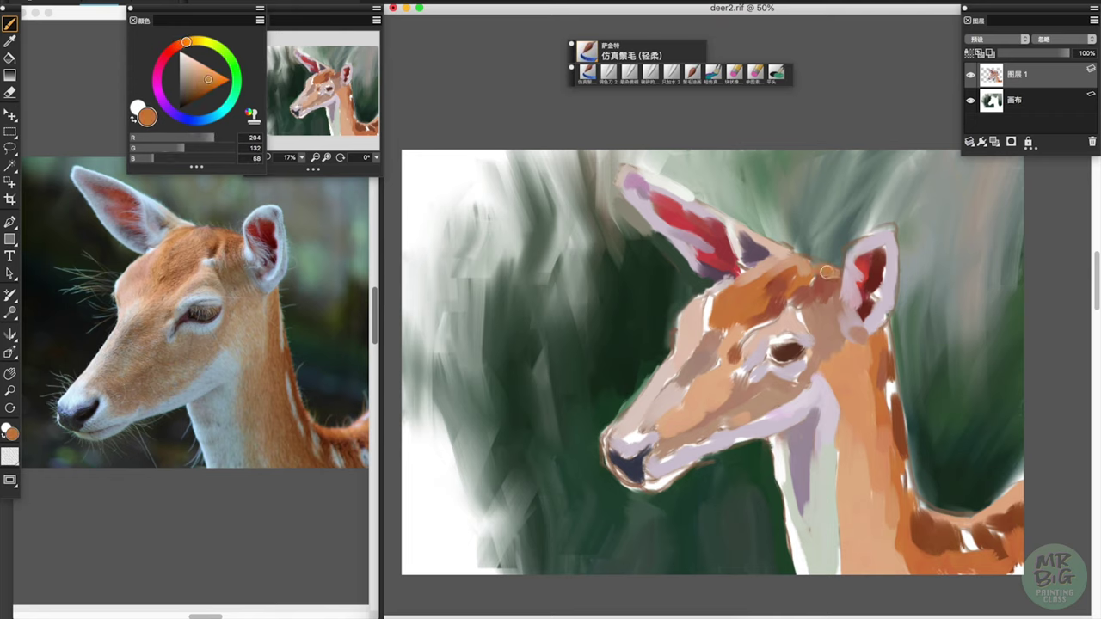
pyautogui.click(184, 60)
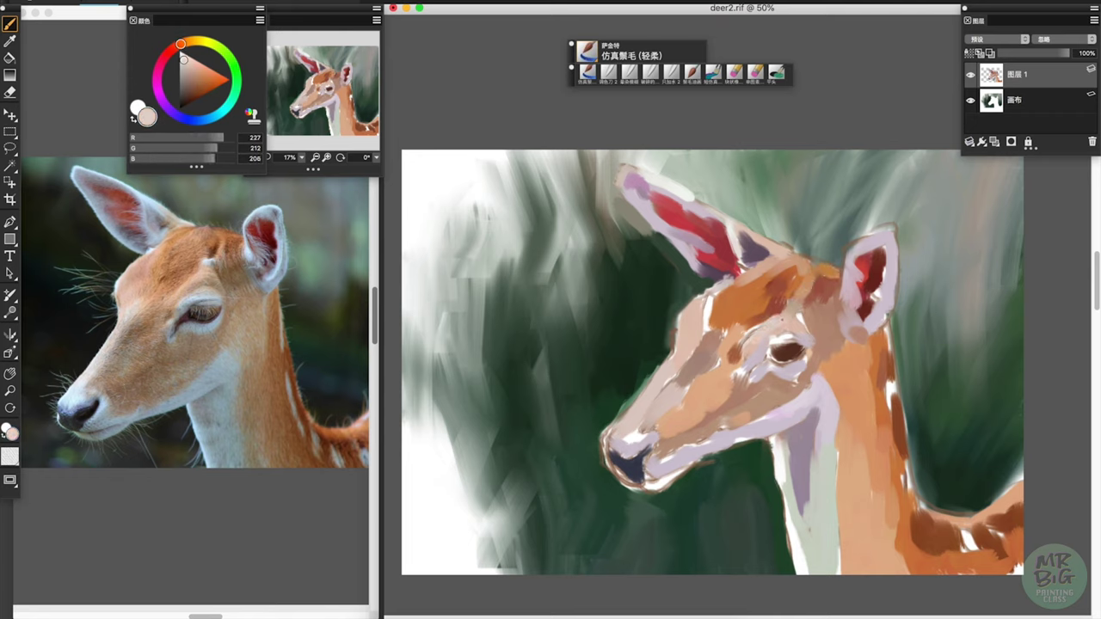
pyautogui.keyDown('alt'); pyautogui.click(824, 309); pyautogui.keyUp('alt')
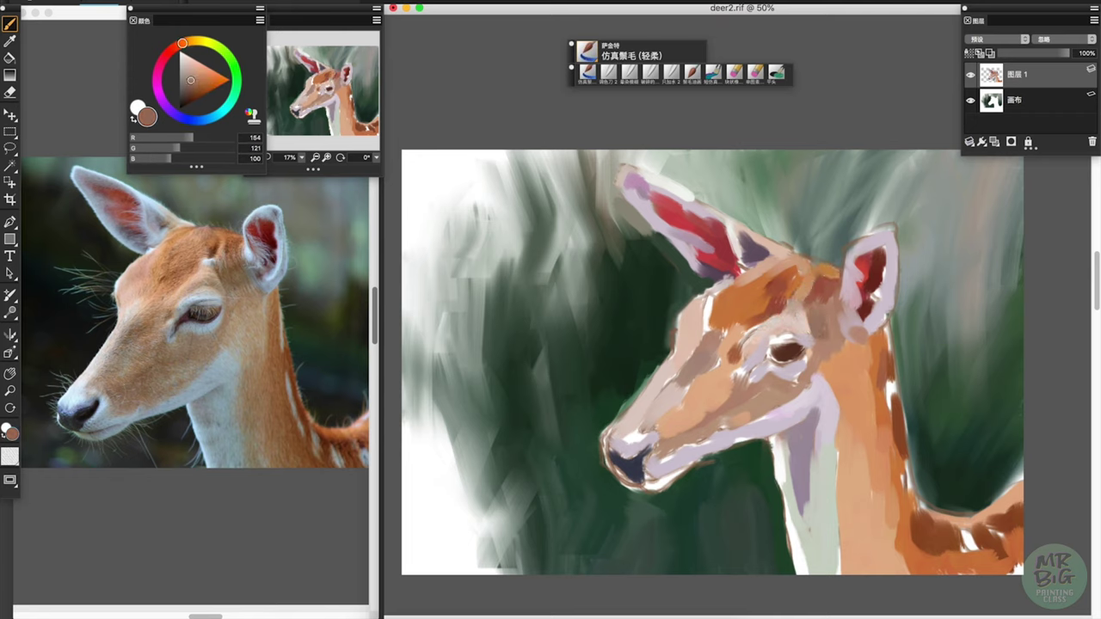
pyautogui.click(208, 41)
pyautogui.click(181, 56)
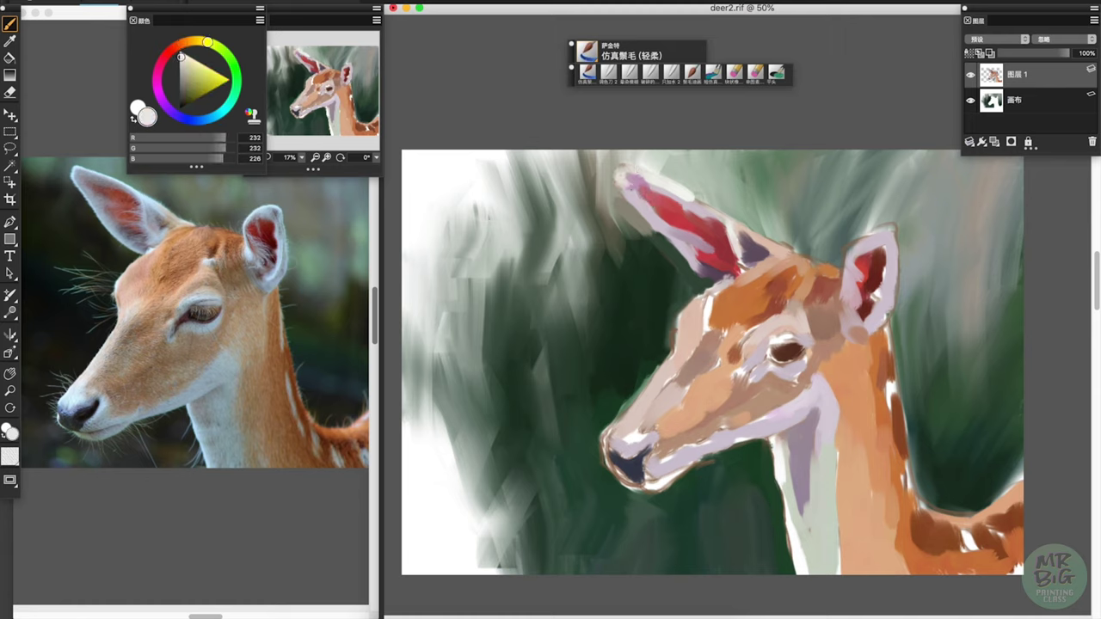
pyautogui.keyDown('alt'); pyautogui.click(635, 193); pyautogui.keyUp('alt')
# Paint a near-white stroke down the neck and light tan strokes behind the eye
pyautogui.keyDown('alt'); pyautogui.click(796, 434); pyautogui.keyUp('alt')
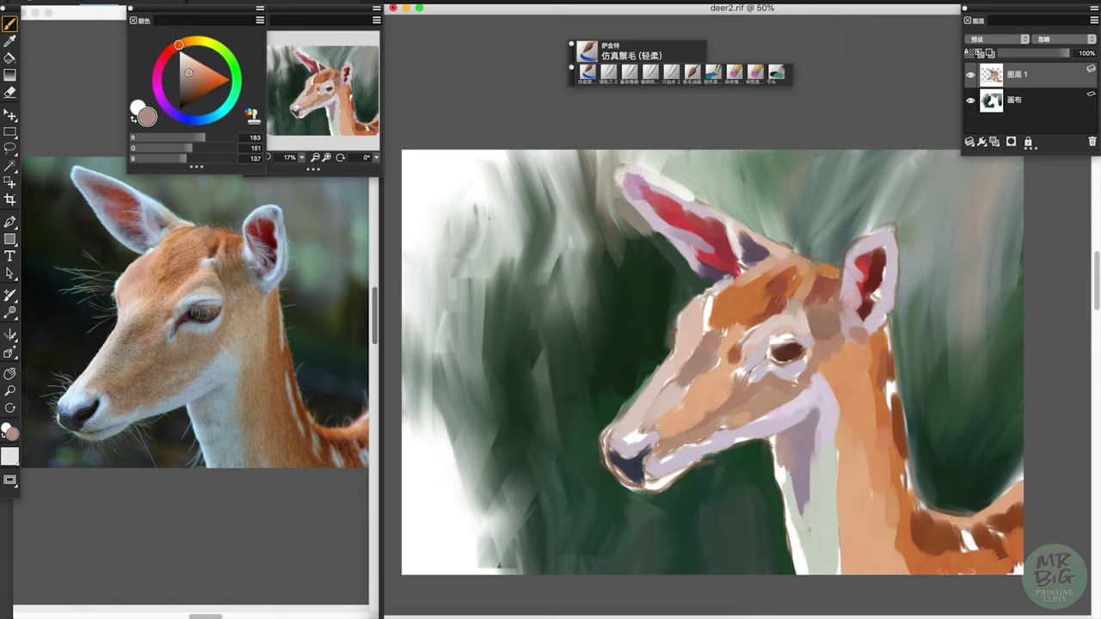
pyautogui.keyDown('alt'); pyautogui.click(809, 469); pyautogui.keyUp('alt')
pyautogui.moveTo(802, 469); pyautogui.dragTo(807, 548)
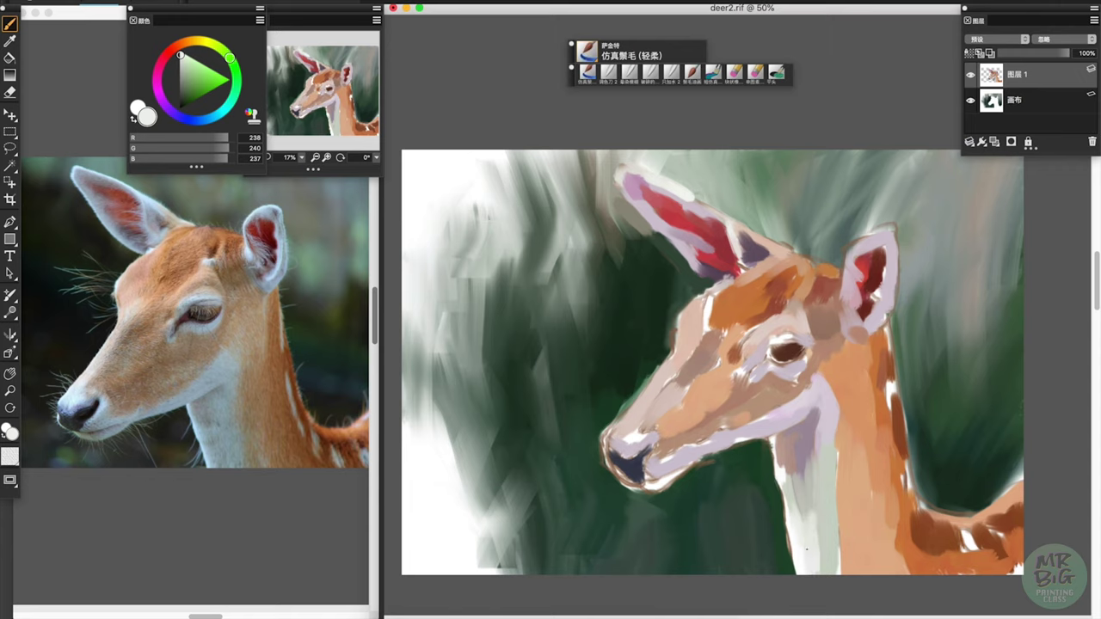
pyautogui.keyDown('alt'); pyautogui.click(837, 467); pyautogui.keyUp('alt')
pyautogui.moveTo(841, 441)
pyautogui.mouseDown()
pyautogui.moveTo(834, 362)
pyautogui.moveTo(861, 348)
pyautogui.mouseUp()
# Highlight the inner edge of the right ear in near-white
pyautogui.keyDown('alt'); pyautogui.click(882, 466); pyautogui.keyUp('alt')
pyautogui.keyDown('alt'); pyautogui.click(860, 239); pyautogui.keyUp('alt')
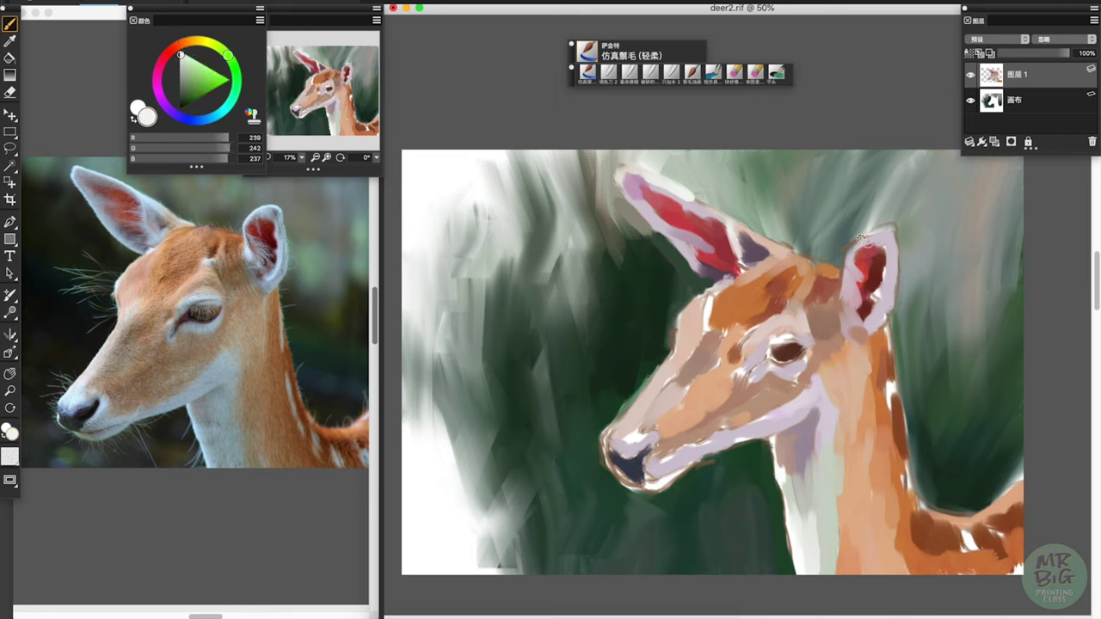
pyautogui.moveTo(845, 258); pyautogui.dragTo(850, 296)
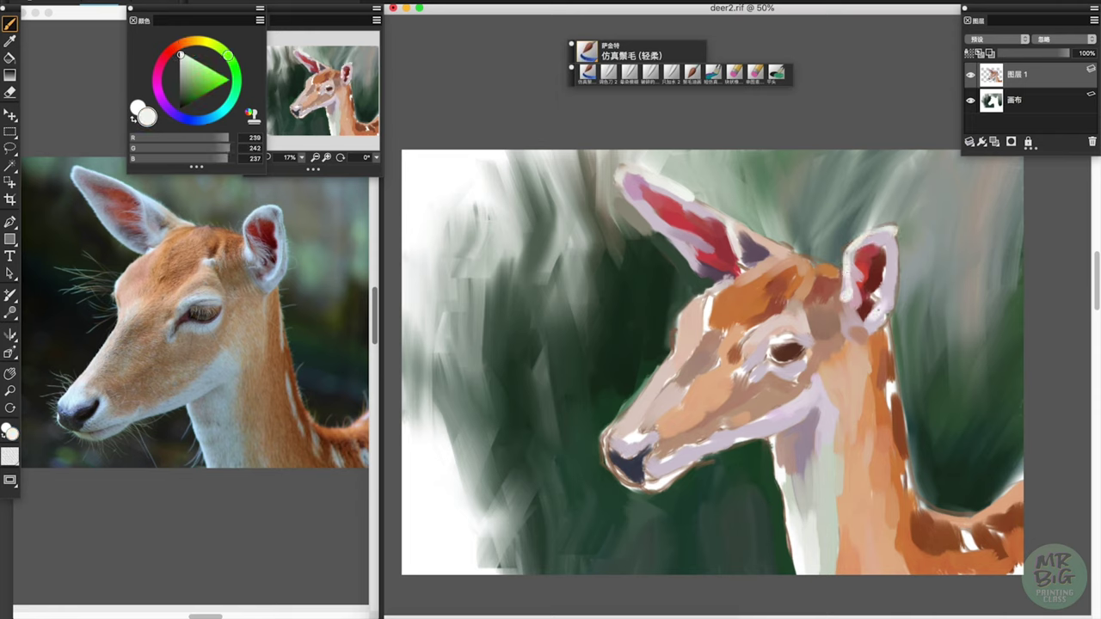
# Darken the right edge of the neck with dark brown
pyautogui.keyDown('alt'); pyautogui.click(756, 250); pyautogui.keyUp('alt')
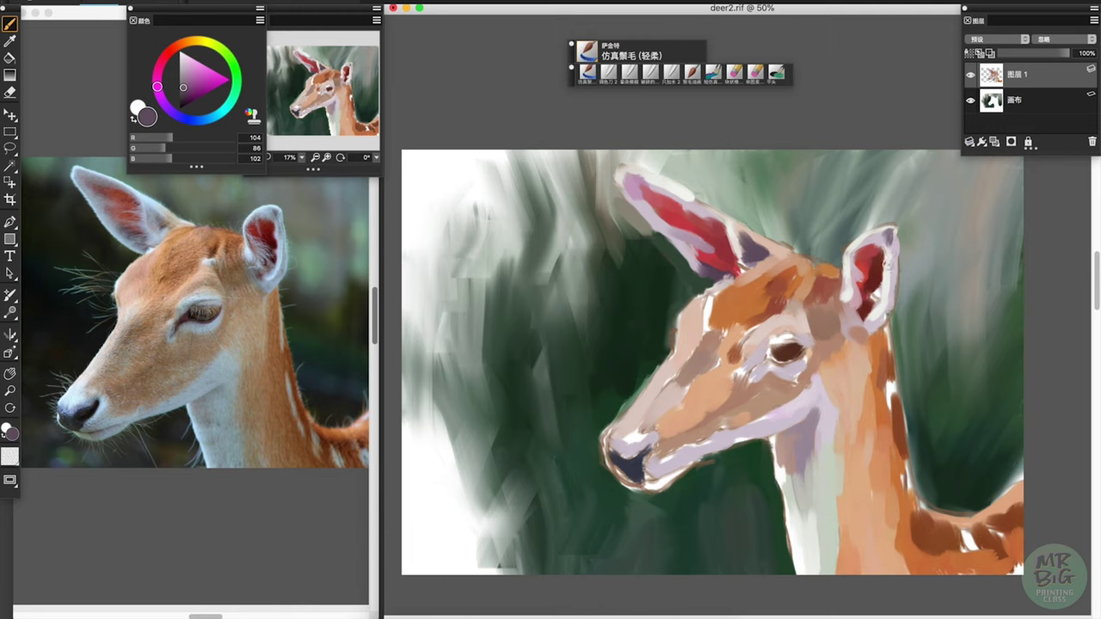
pyautogui.keyDown('alt'); pyautogui.click(825, 281); pyautogui.keyUp('alt')
pyautogui.keyDown('alt'); pyautogui.click(879, 331); pyautogui.keyUp('alt')
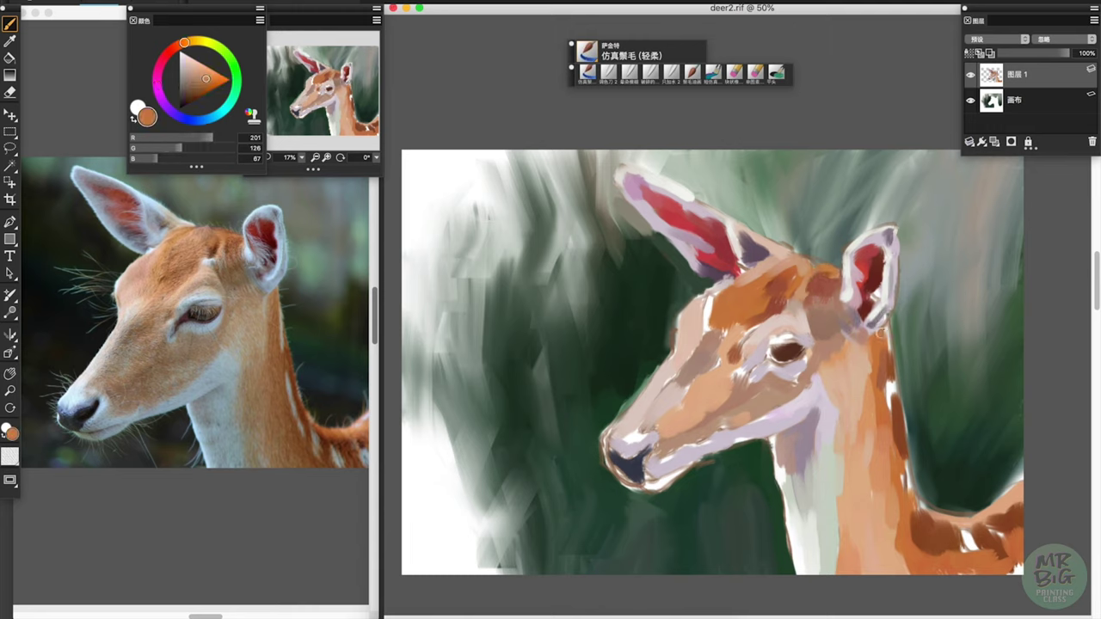
pyautogui.keyDown('alt'); pyautogui.click(892, 358); pyautogui.keyUp('alt')
pyautogui.moveTo(886, 382); pyautogui.dragTo(899, 415)
pyautogui.keyDown('alt'); pyautogui.click(895, 378); pyautogui.keyUp('alt')
# Extend dark brown down the neck edge, then add white forehead and muzzle highlights
pyautogui.moveTo(891, 368)
pyautogui.mouseDown()
pyautogui.moveTo(927, 518)
pyautogui.moveTo(963, 551)
pyautogui.moveTo(1015, 518)
pyautogui.mouseUp()
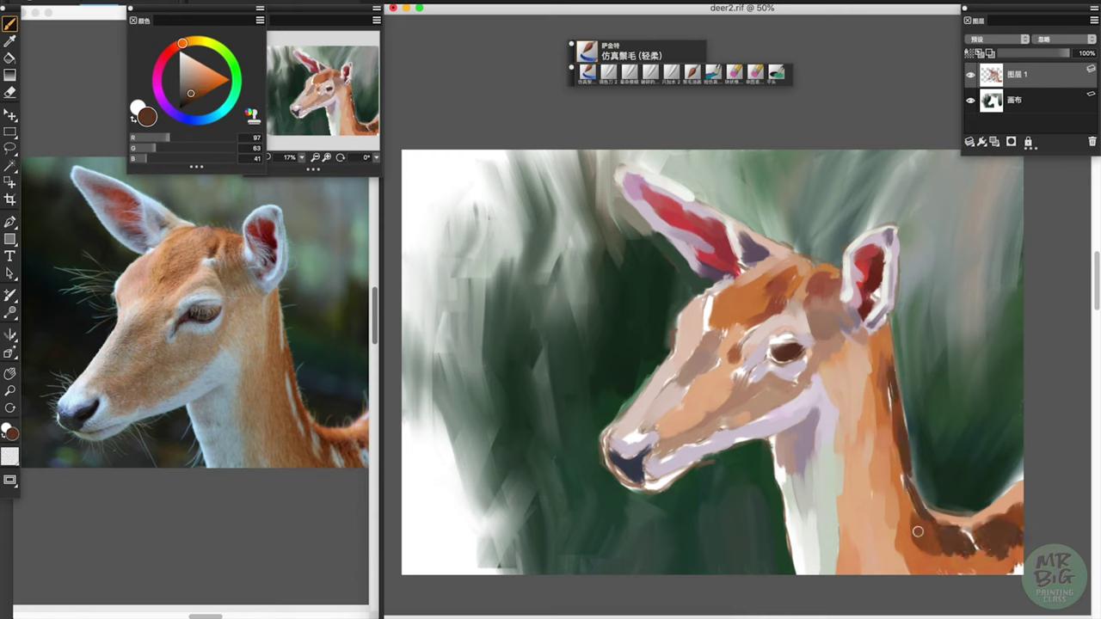
pyautogui.keyDown('alt'); pyautogui.click(873, 516); pyautogui.keyUp('alt')
pyautogui.keyDown('alt'); pyautogui.click(875, 344); pyautogui.keyUp('alt')
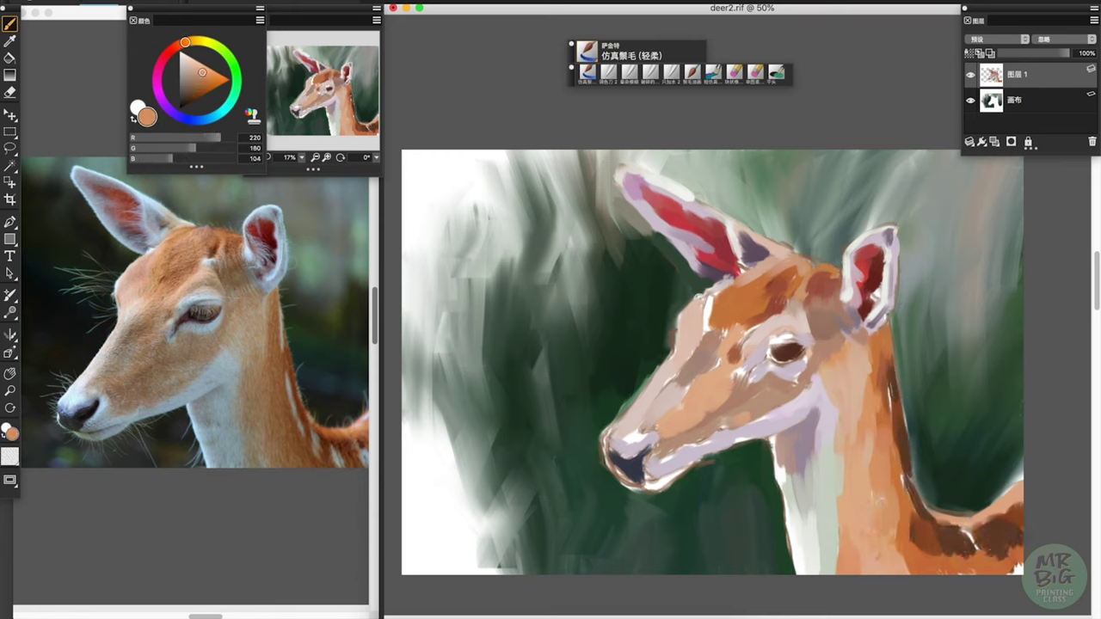
pyautogui.keyDown('alt'); pyautogui.click(706, 303); pyautogui.keyUp('alt')
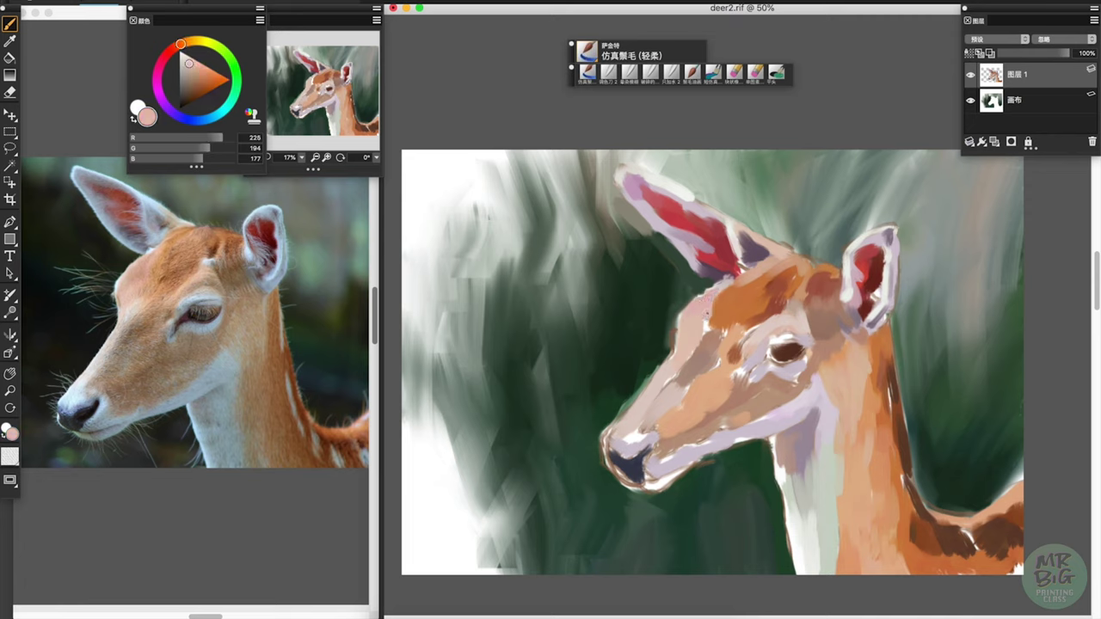
pyautogui.keyDown('alt'); pyautogui.click(707, 342); pyautogui.keyUp('alt')
pyautogui.moveTo(697, 344)
pyautogui.mouseDown()
pyautogui.moveTo(699, 361)
pyautogui.moveTo(716, 358)
pyautogui.mouseUp()
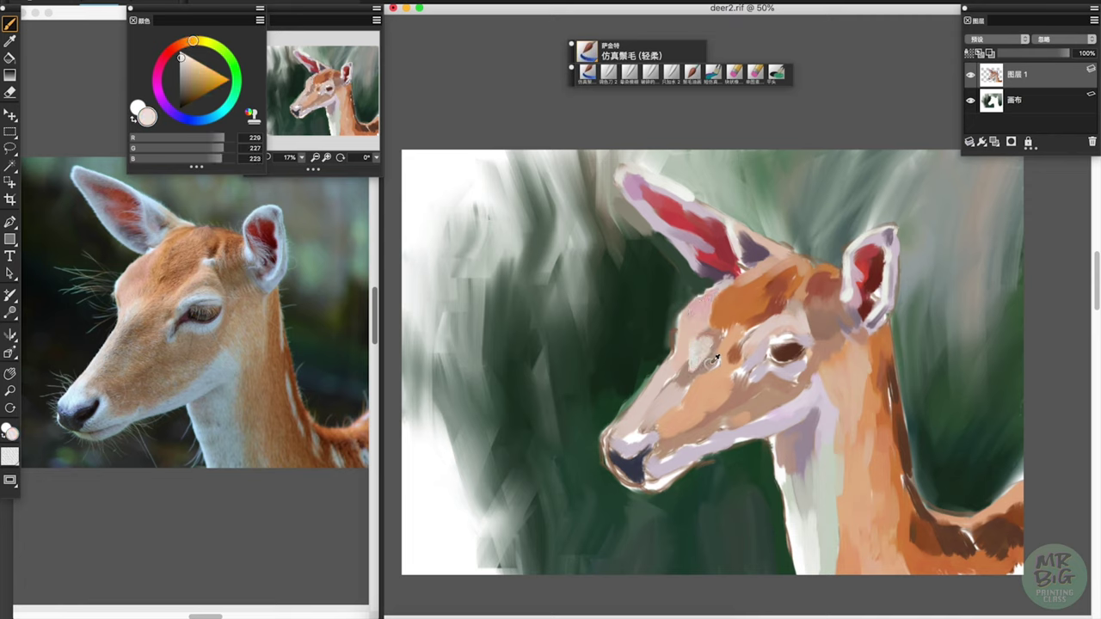
pyautogui.keyDown('alt'); pyautogui.click(697, 357); pyautogui.keyUp('alt')
pyautogui.moveTo(659, 383); pyautogui.dragTo(635, 417)
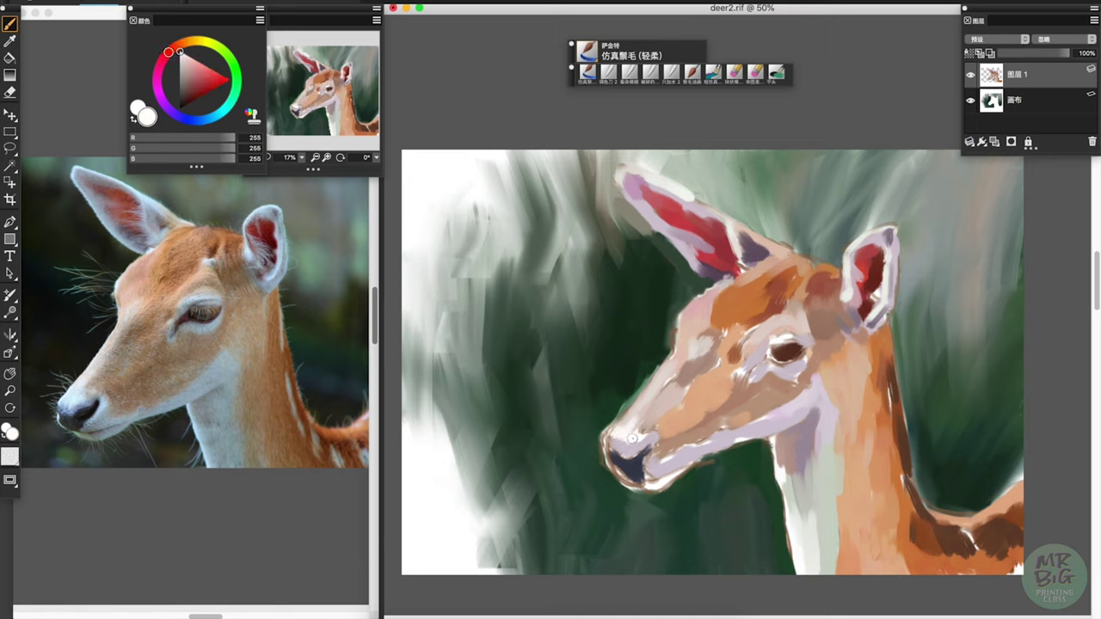
# Sample tan, orange-brown and lavender tones, and mix a darker grey-violet
pyautogui.keyDown('alt'); pyautogui.click(691, 388); pyautogui.keyUp('alt')
pyautogui.keyDown('alt'); pyautogui.click(724, 370); pyautogui.keyUp('alt')
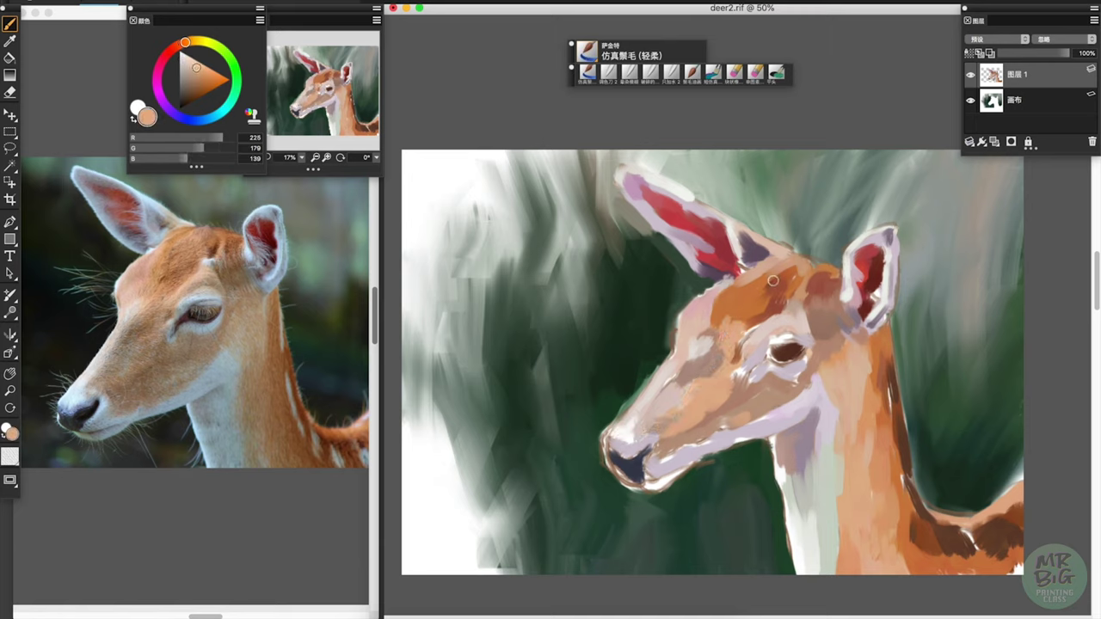
pyautogui.keyDown('alt'); pyautogui.click(747, 265); pyautogui.keyUp('alt')
pyautogui.keyDown('alt'); pyautogui.click(722, 282); pyautogui.keyUp('alt')
pyautogui.keyDown('alt'); pyautogui.click(712, 293); pyautogui.keyUp('alt')
pyautogui.keyDown('alt'); pyautogui.click(795, 254); pyautogui.keyUp('alt')
pyautogui.keyDown('alt'); pyautogui.click(782, 425); pyautogui.keyUp('alt')
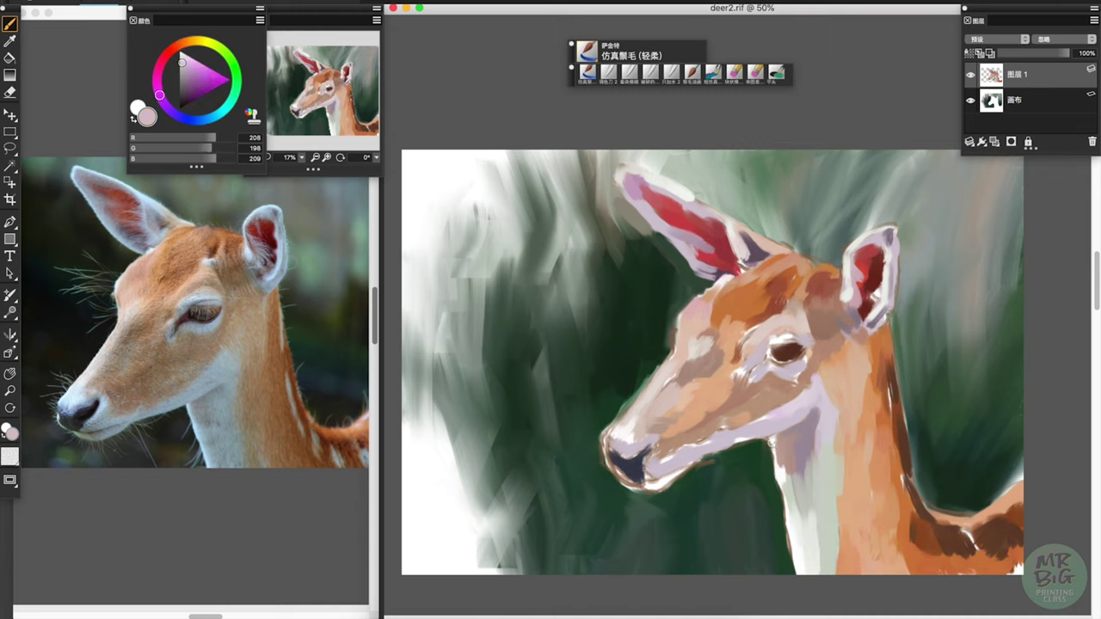
pyautogui.keyDown('alt'); pyautogui.click(800, 522); pyautogui.keyUp('alt')
pyautogui.keyDown('alt'); pyautogui.click(732, 442); pyautogui.keyUp('alt')
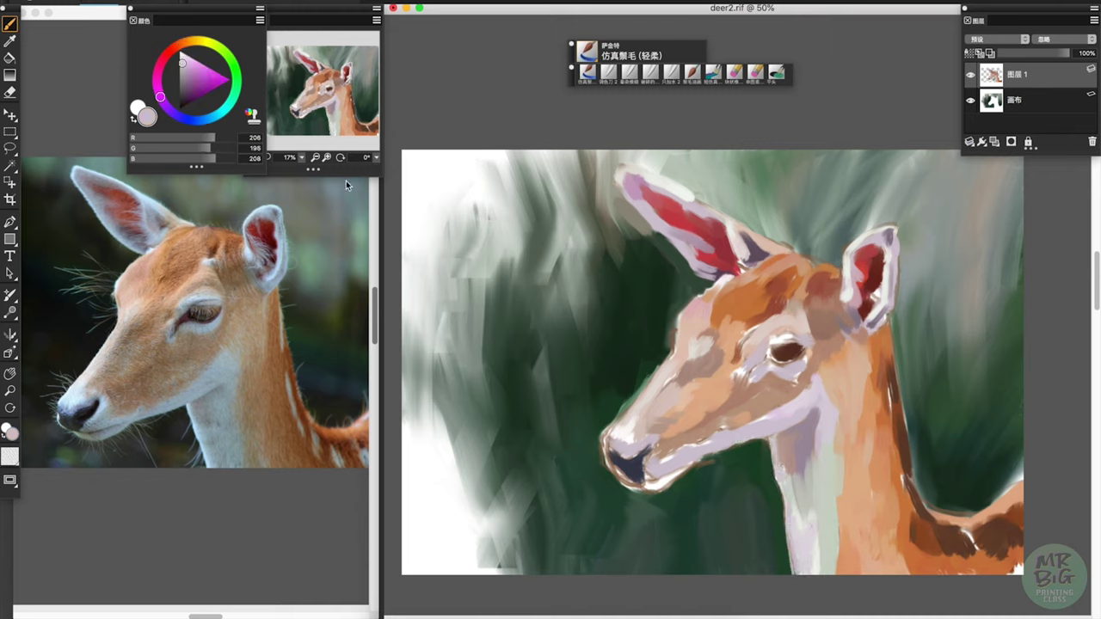
pyautogui.click(179, 116)
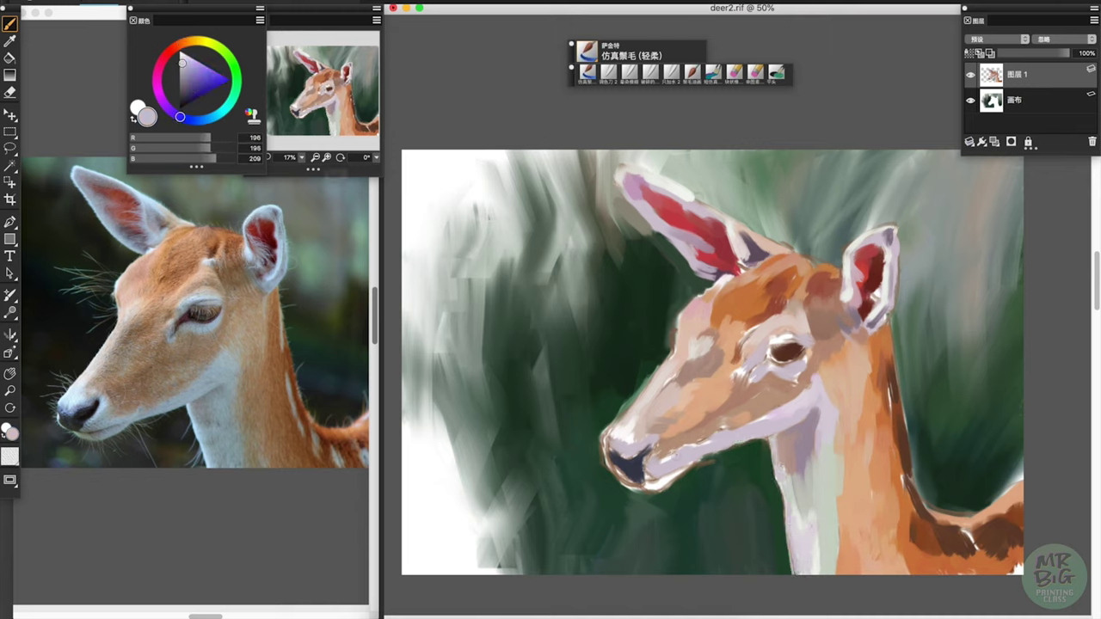
pyautogui.click(183, 72)
pyautogui.keyDown('alt'); pyautogui.click(654, 486); pyautogui.keyUp('alt')
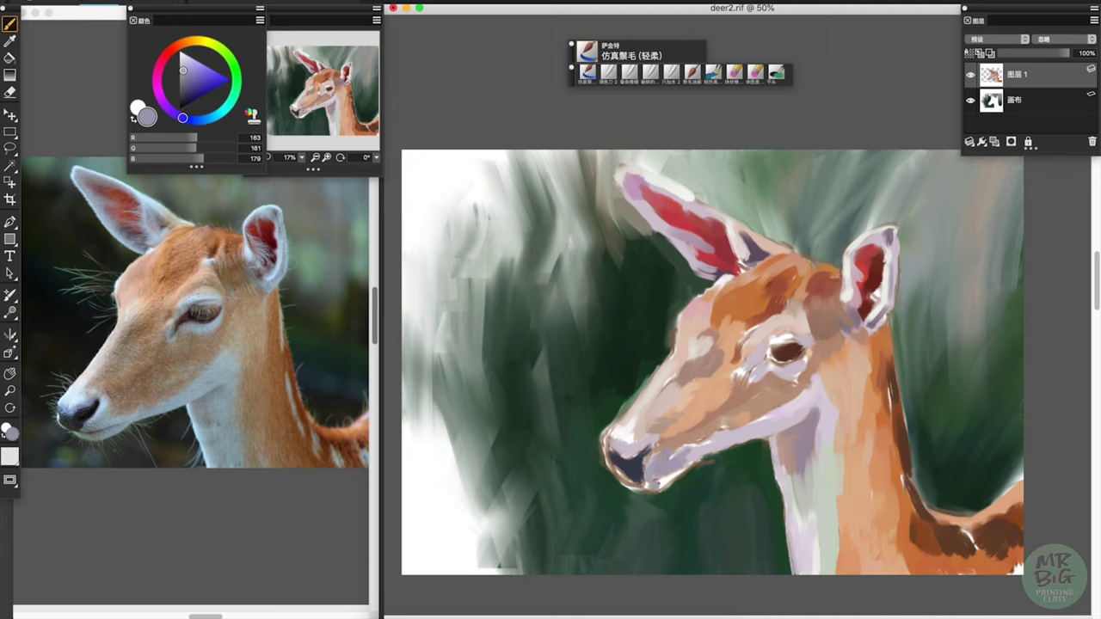
# Paint pale near-white streaks along the neck's right edge
pyautogui.keyDown('alt'); pyautogui.click(621, 482); pyautogui.keyUp('alt')
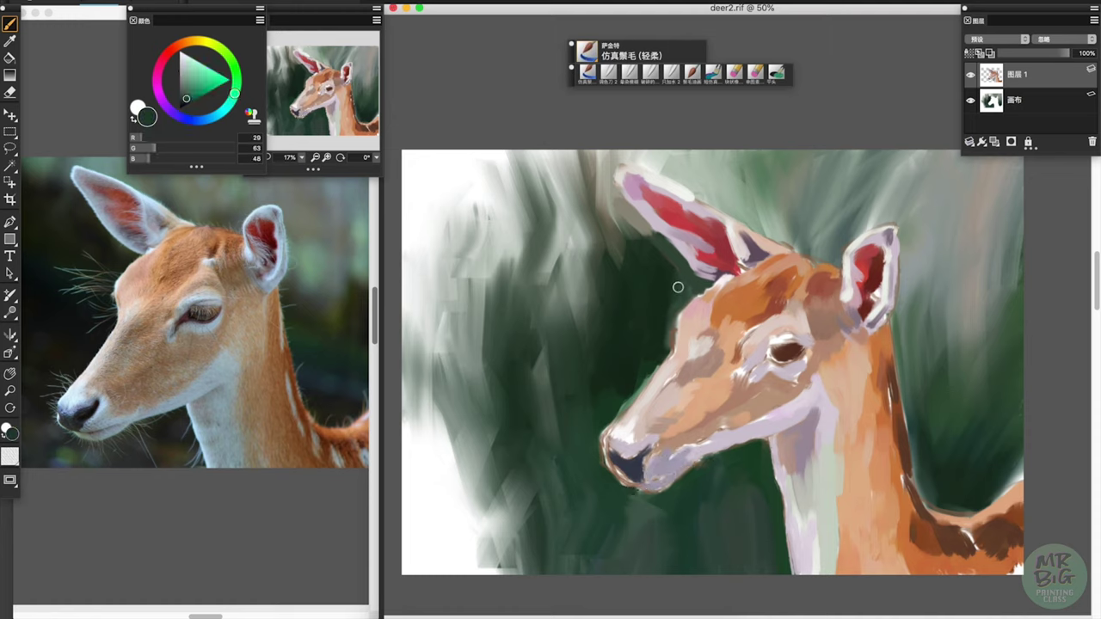
pyautogui.keyDown('alt'); pyautogui.click(737, 257); pyautogui.keyUp('alt')
pyautogui.keyDown('alt'); pyautogui.click(740, 251); pyautogui.keyUp('alt')
pyautogui.keyDown('alt'); pyautogui.click(759, 360); pyautogui.keyUp('alt')
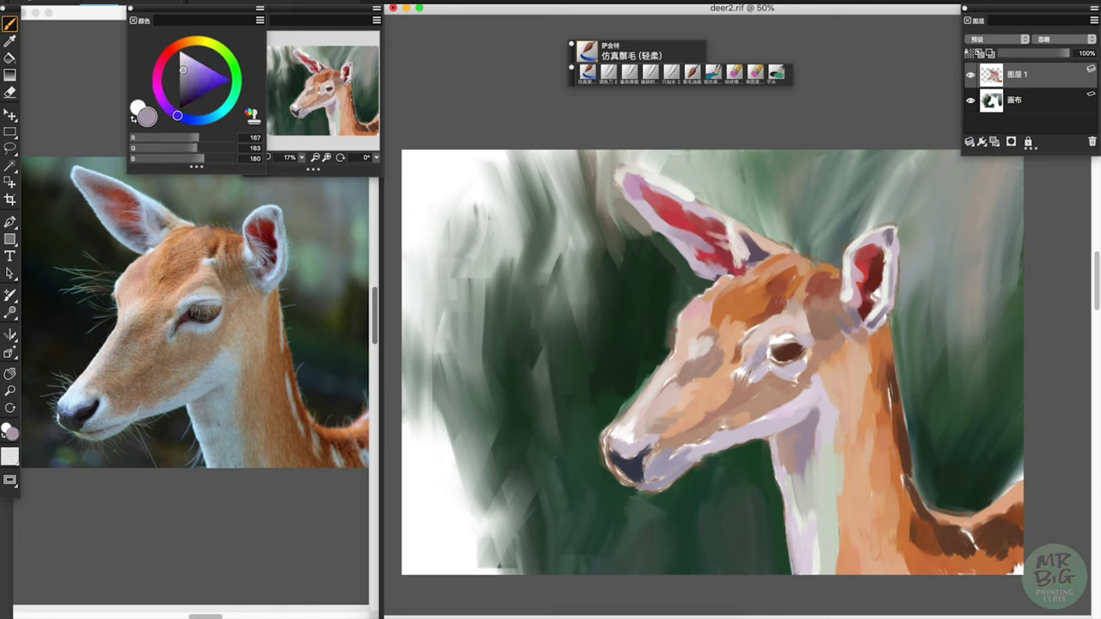
pyautogui.keyDown('alt'); pyautogui.click(780, 381); pyautogui.keyUp('alt')
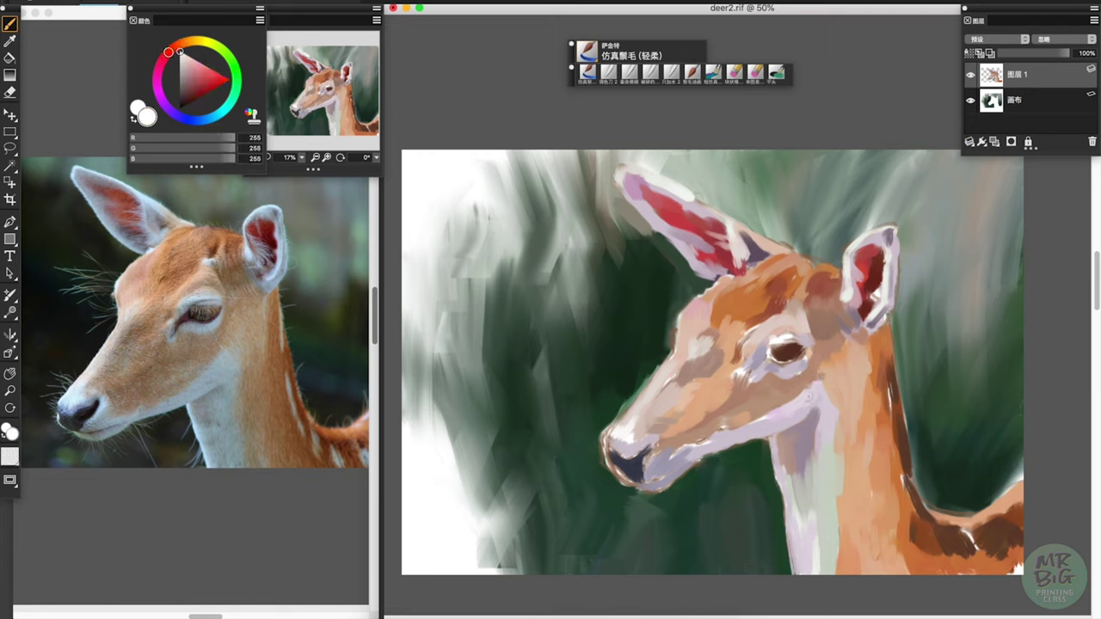
pyautogui.keyDown('alt'); pyautogui.click(850, 392); pyautogui.keyUp('alt')
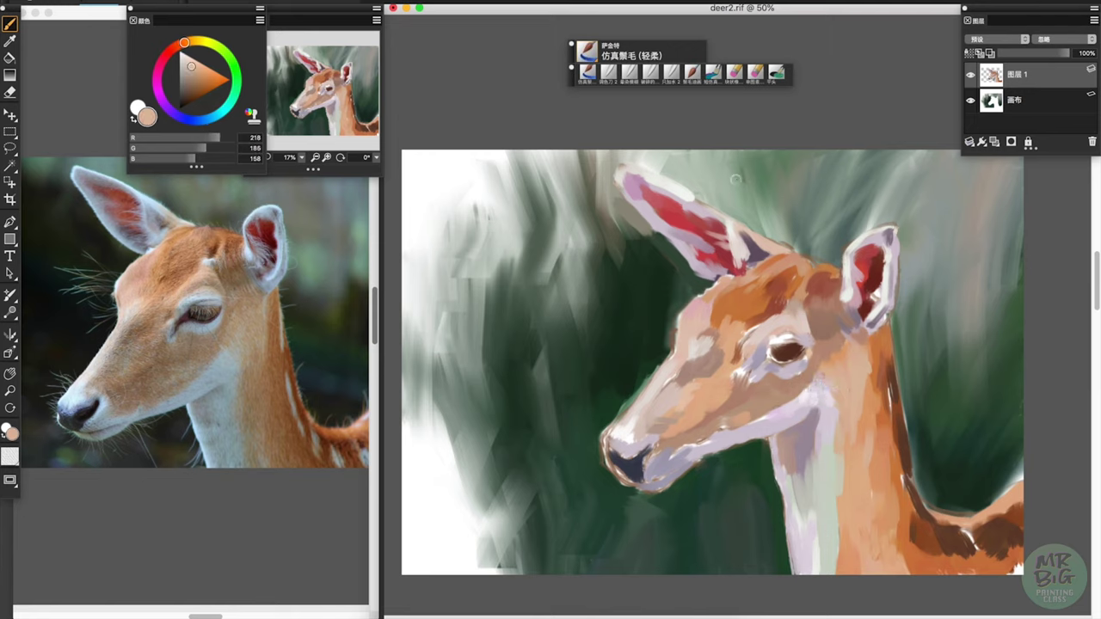
pyautogui.keyDown('alt'); pyautogui.click(881, 317); pyautogui.keyUp('alt')
pyautogui.moveTo(888, 348)
pyautogui.mouseDown()
pyautogui.moveTo(895, 413)
pyautogui.moveTo(945, 552)
pyautogui.moveTo(989, 568)
pyautogui.mouseUp()
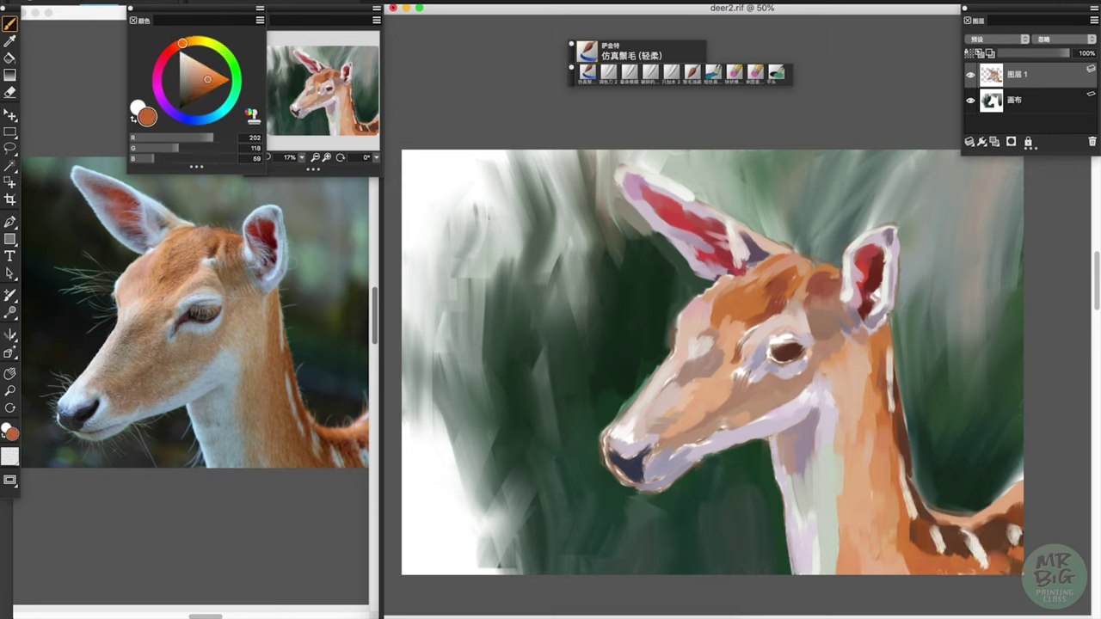
# Sample a pinkish grey and select the Bristle Oils brush variant
pyautogui.keyDown('alt'); pyautogui.click(1009, 482); pyautogui.keyUp('alt')
pyautogui.keyDown('alt'); pyautogui.click(873, 325); pyautogui.keyUp('alt')
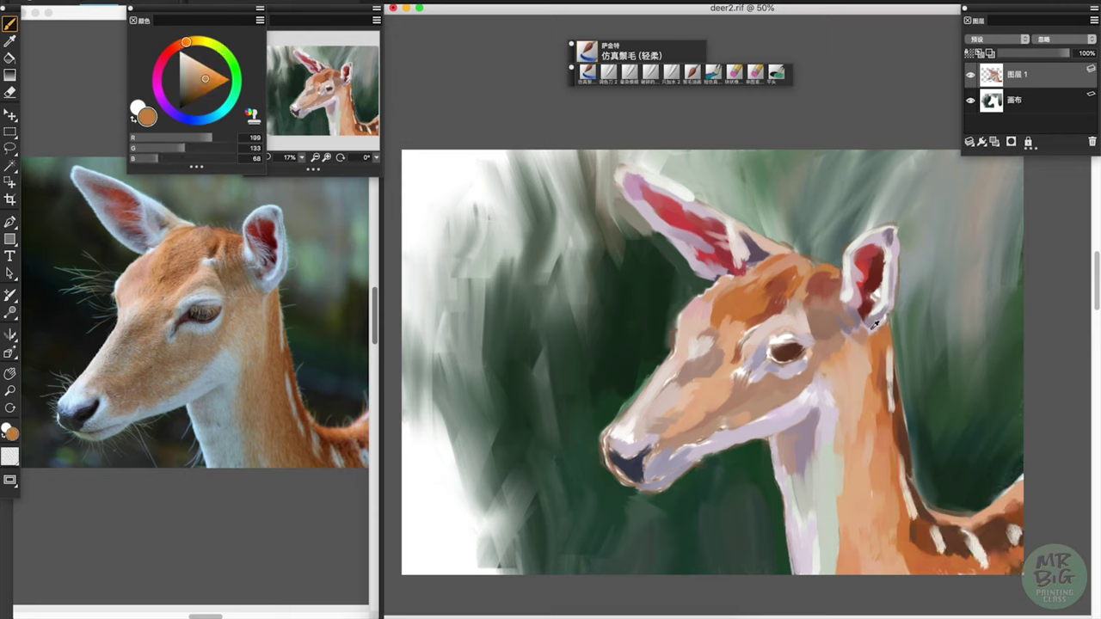
pyautogui.keyDown('alt'); pyautogui.click(641, 175); pyautogui.keyUp('alt')
# Switch to the 鬃毛油画 brush with a near-white colour and flatten the painting layer onto the canvas
pyautogui.click(692, 72)
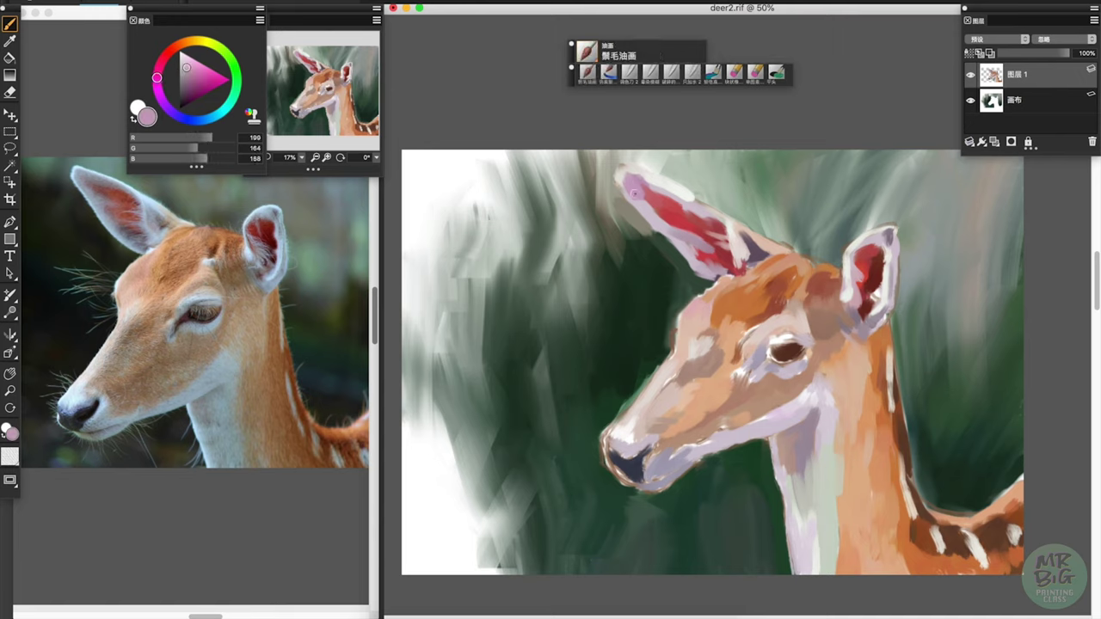
pyautogui.keyDown('alt'); pyautogui.click(629, 167); pyautogui.keyUp('alt')
pyautogui.rightClick(971, 105)
pyautogui.click(995, 167)
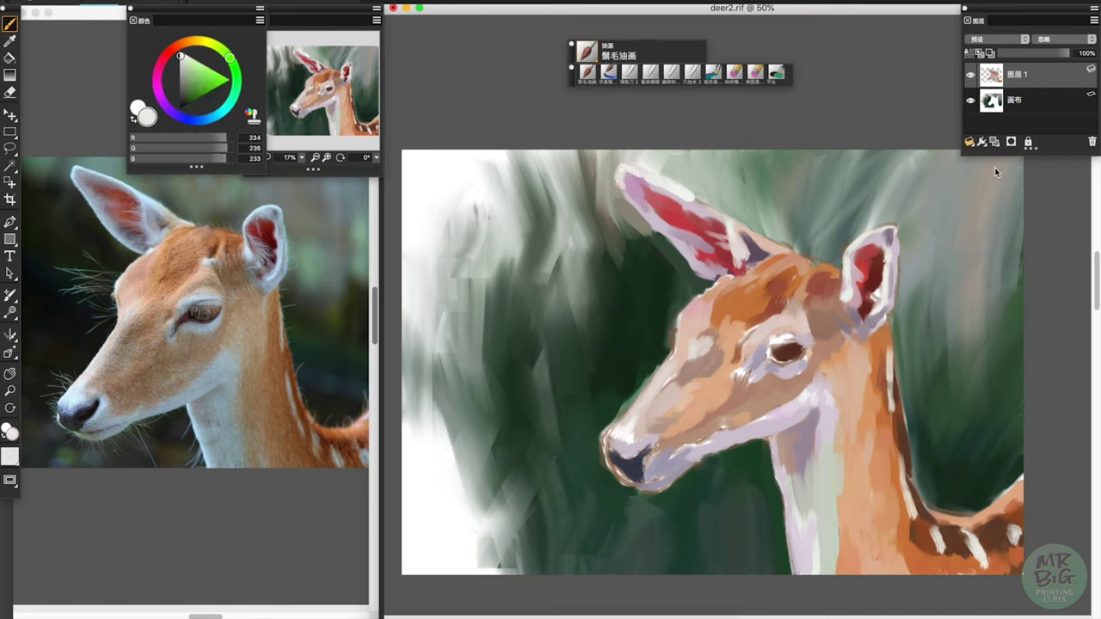
# Sample pinkish grey and near-white, returning to the 仿真鬃毛(轻柔) brush variant
pyautogui.keyDown('alt'); pyautogui.click(673, 182); pyautogui.keyUp('alt')
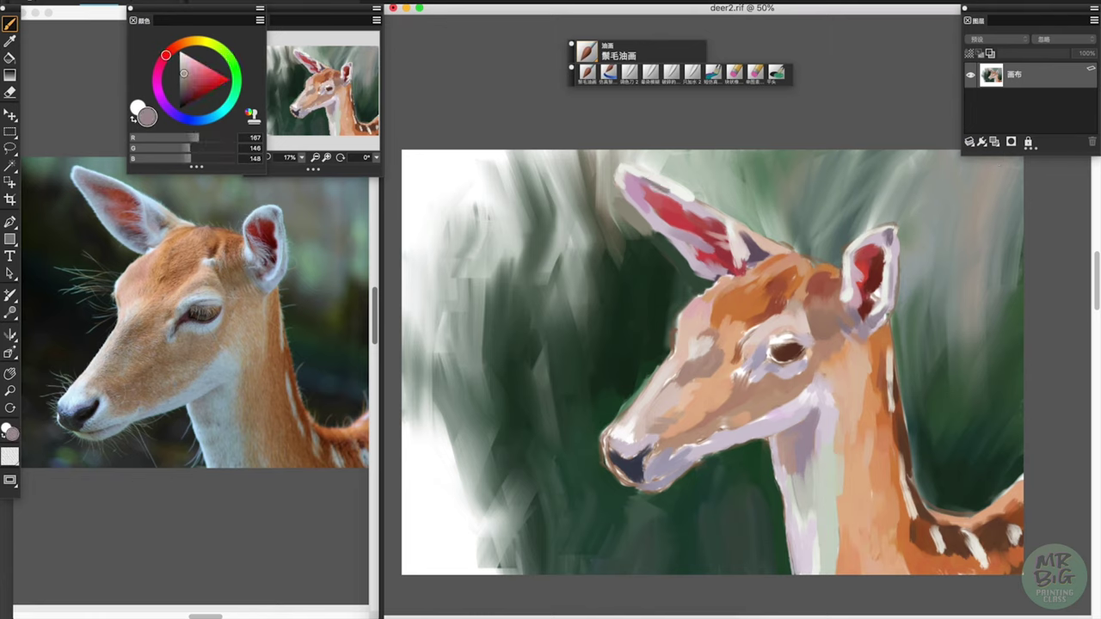
pyautogui.keyDown('alt'); pyautogui.click(707, 208); pyautogui.keyUp('alt')
pyautogui.keyDown('alt'); pyautogui.click(743, 234); pyautogui.keyUp('alt')
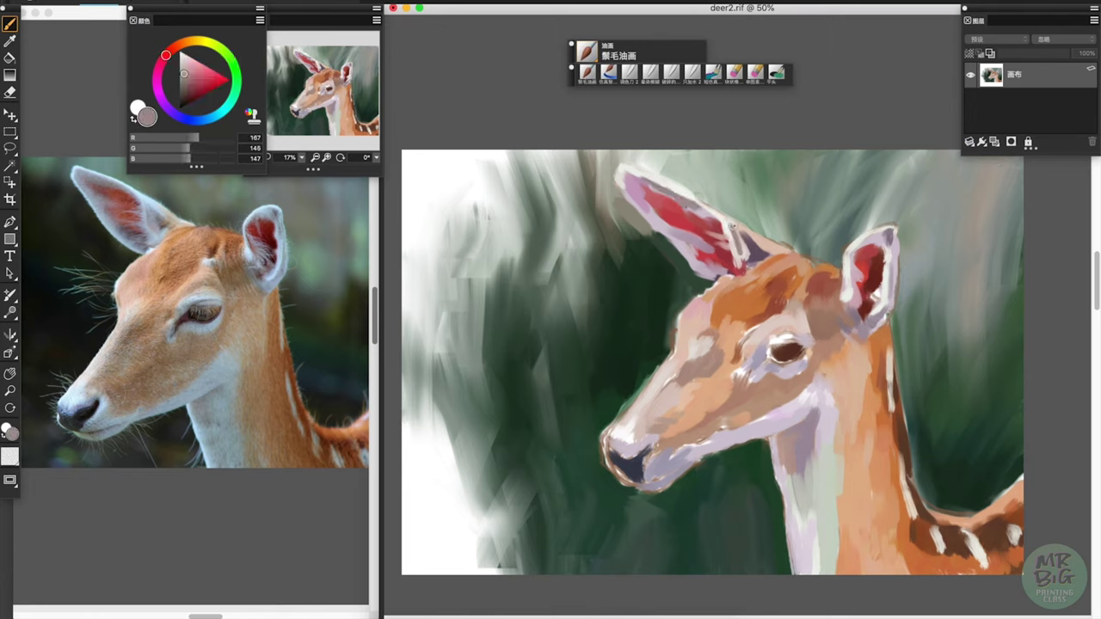
pyautogui.click(609, 71)
pyautogui.keyDown('alt'); pyautogui.click(771, 241); pyautogui.keyUp('alt')
# Dab the face with sampled dark red, pink, peach, beige and near-white highlights
pyautogui.keyDown('alt'); pyautogui.click(652, 200); pyautogui.keyUp('alt')
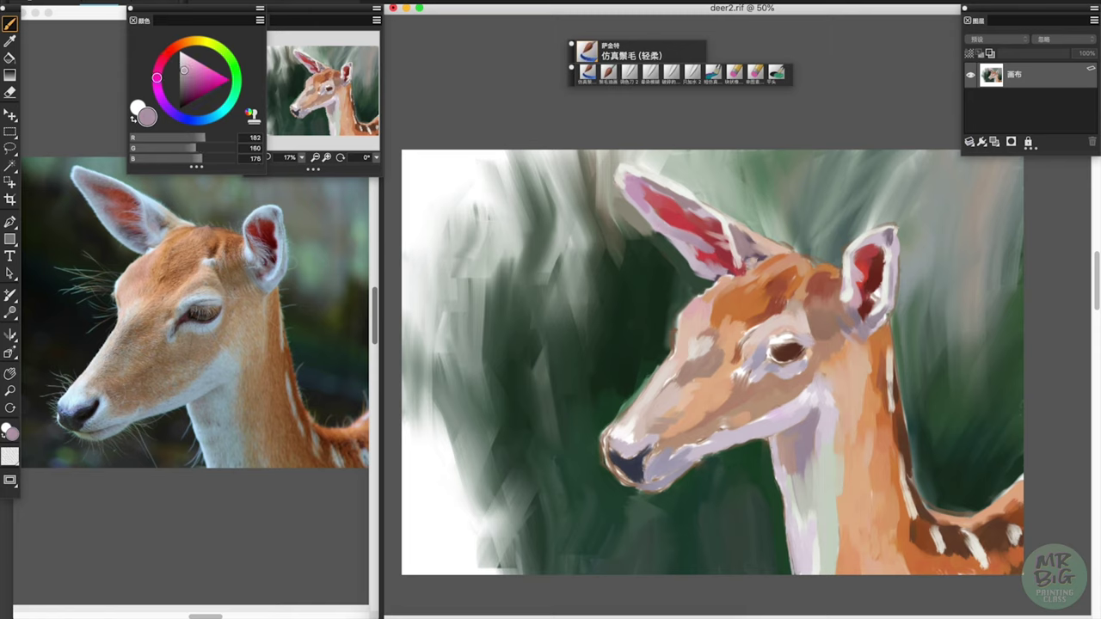
pyautogui.keyDown('alt'); pyautogui.click(685, 208); pyautogui.keyUp('alt')
pyautogui.keyDown('alt'); pyautogui.click(726, 368); pyautogui.keyUp('alt')
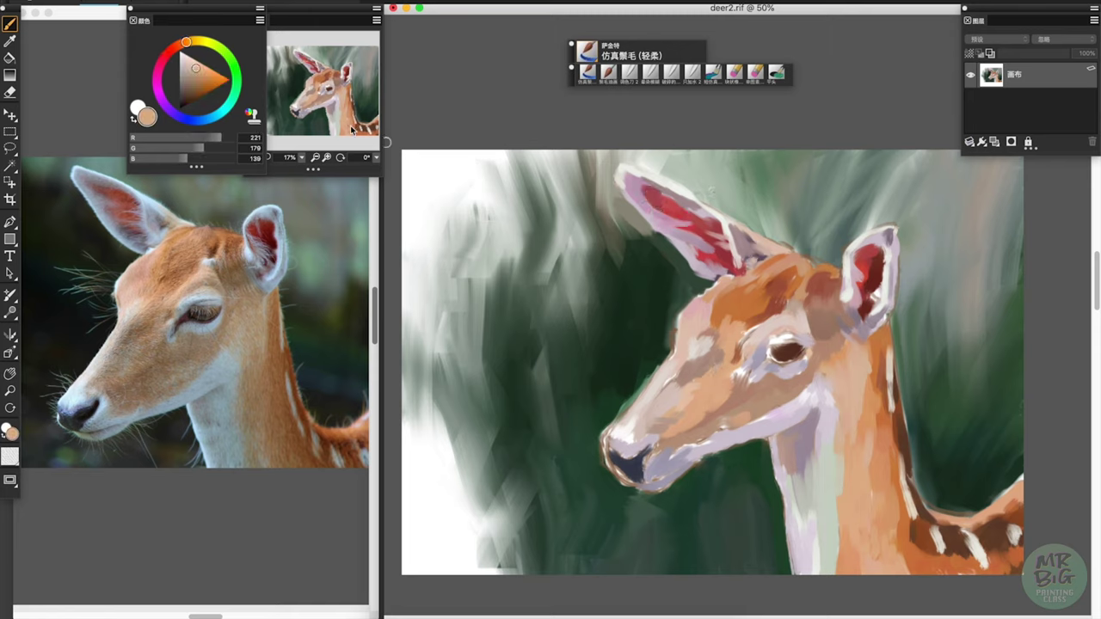
pyautogui.keyDown('alt'); pyautogui.click(672, 307); pyautogui.keyUp('alt')
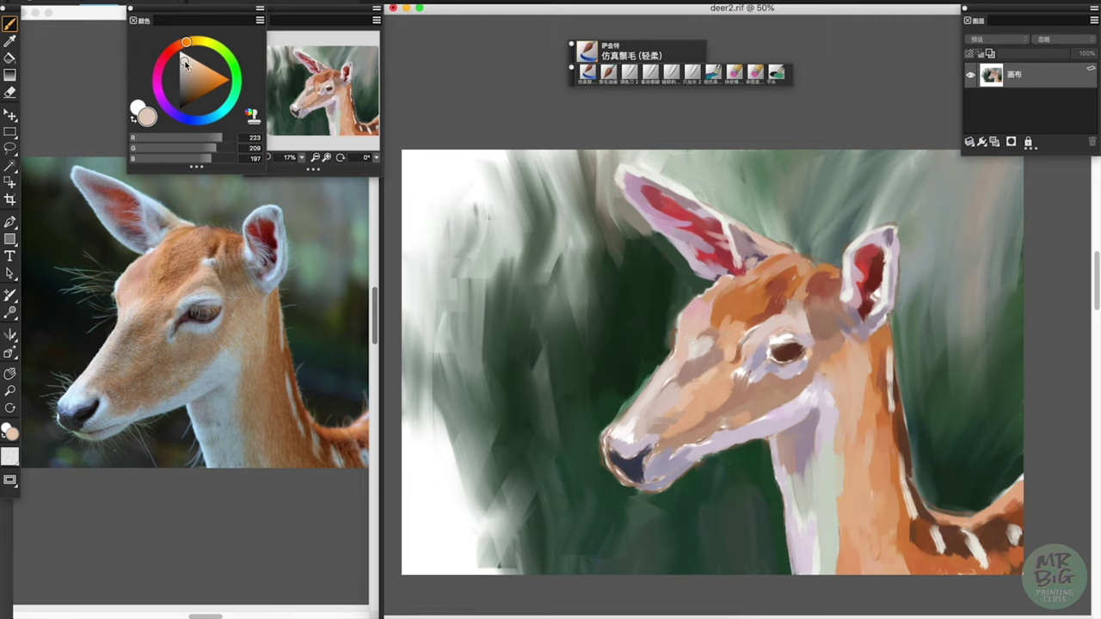
pyautogui.keyDown('alt'); pyautogui.click(684, 315); pyautogui.keyUp('alt')
pyautogui.keyDown('alt'); pyautogui.click(672, 336); pyautogui.keyUp('alt')
# Add dark green and grey-blue shadow tones, darkening one to a dark navy
pyautogui.keyDown('alt'); pyautogui.click(677, 343); pyautogui.keyUp('alt')
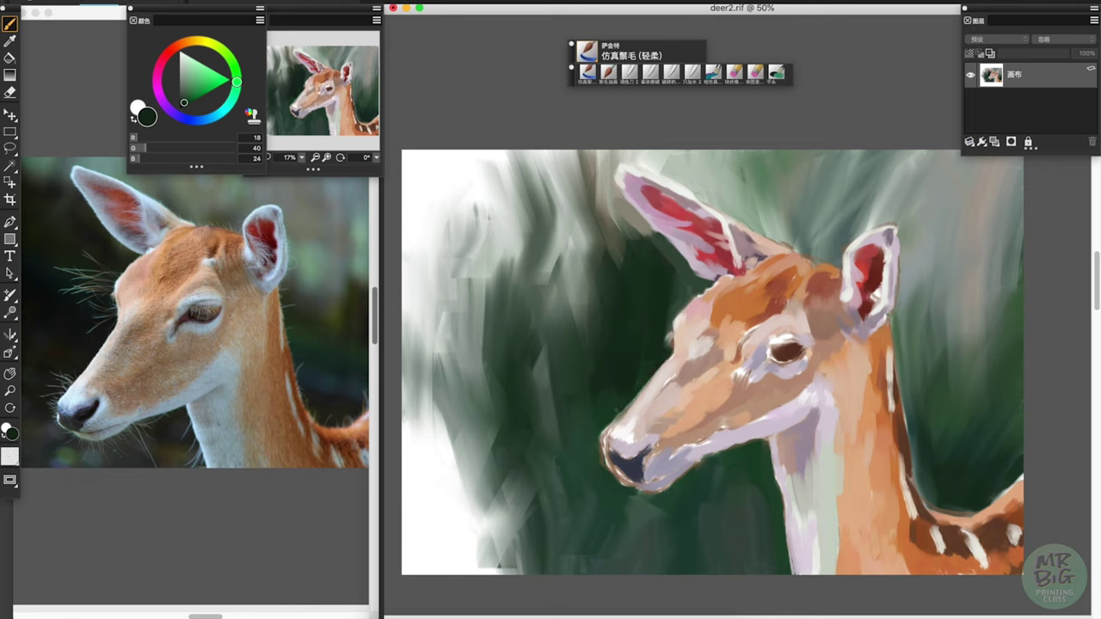
pyautogui.keyDown('alt'); pyautogui.click(605, 429); pyautogui.keyUp('alt')
pyautogui.keyDown('alt'); pyautogui.click(606, 450); pyautogui.keyUp('alt')
pyautogui.click(185, 97)
# Paint near-white highlights and beige strokes on the lower face
pyautogui.keyDown('alt'); pyautogui.click(625, 470); pyautogui.keyUp('alt')
pyautogui.keyDown('alt'); pyautogui.click(678, 448); pyautogui.keyUp('alt')
pyautogui.keyDown('alt'); pyautogui.click(649, 377); pyautogui.keyUp('alt')
pyautogui.keyDown('alt'); pyautogui.click(631, 432); pyautogui.keyUp('alt')
pyautogui.keyDown('alt'); pyautogui.click(648, 417); pyautogui.keyUp('alt')
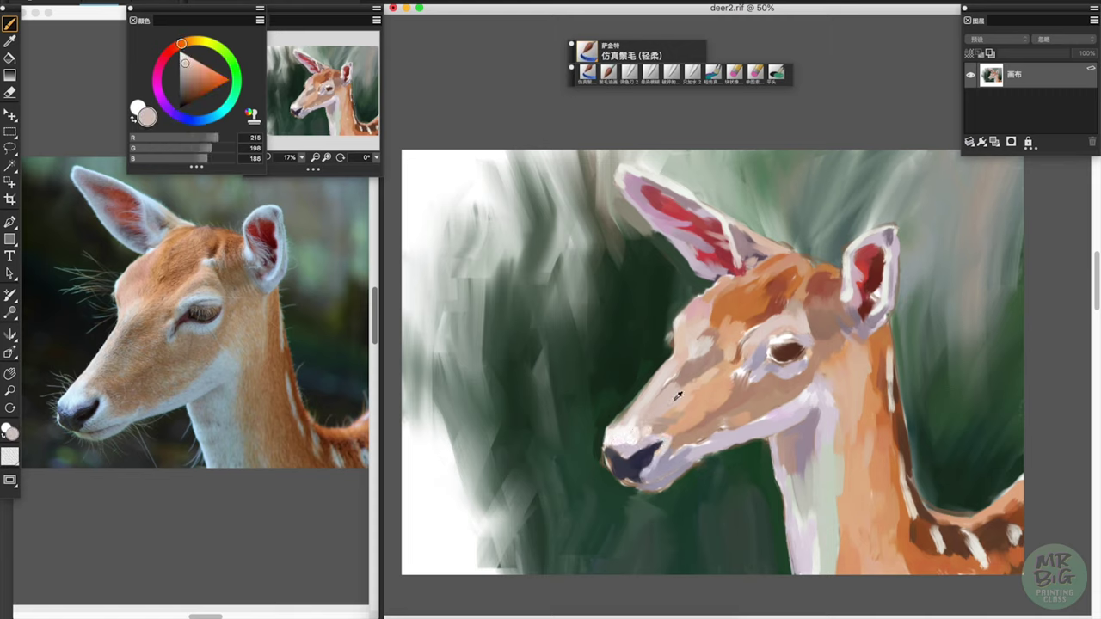
# Shade with mauve and a darker reddish mauve, then add pure white highlights
pyautogui.keyDown('alt'); pyautogui.click(711, 338); pyautogui.keyUp('alt')
pyautogui.keyDown('alt'); pyautogui.click(765, 389); pyautogui.keyUp('alt')
pyautogui.keyDown('alt'); pyautogui.click(584, 234); pyautogui.keyUp('alt')
pyautogui.keyDown('alt'); pyautogui.click(799, 458); pyautogui.keyUp('alt')
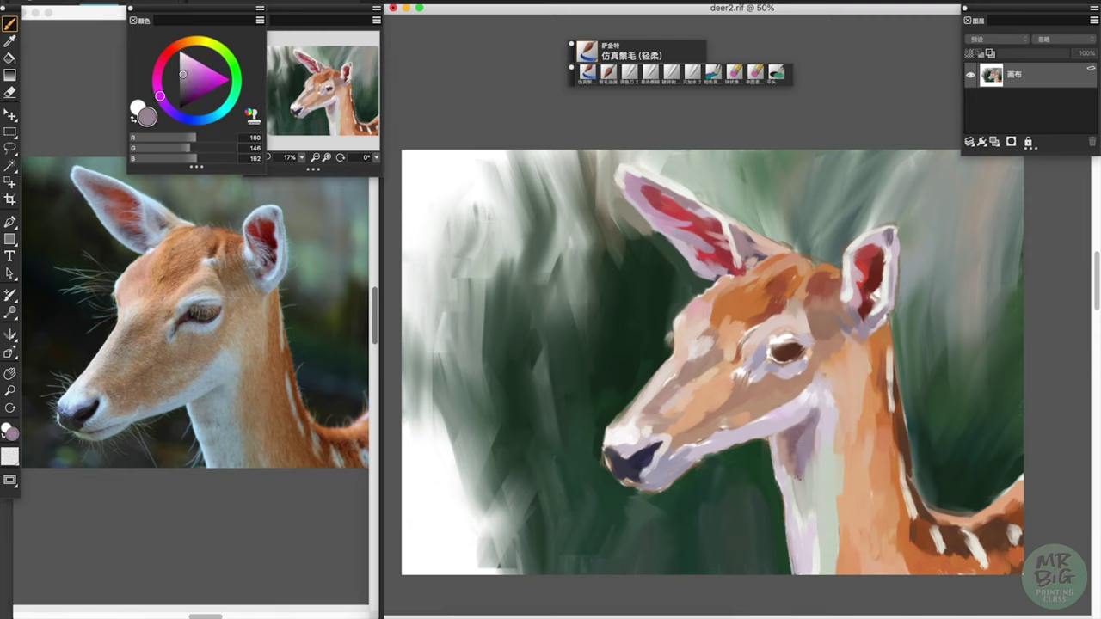
pyautogui.keyDown('alt'); pyautogui.click(804, 495); pyautogui.keyUp('alt')
pyautogui.keyDown('alt'); pyautogui.click(787, 354); pyautogui.keyUp('alt')
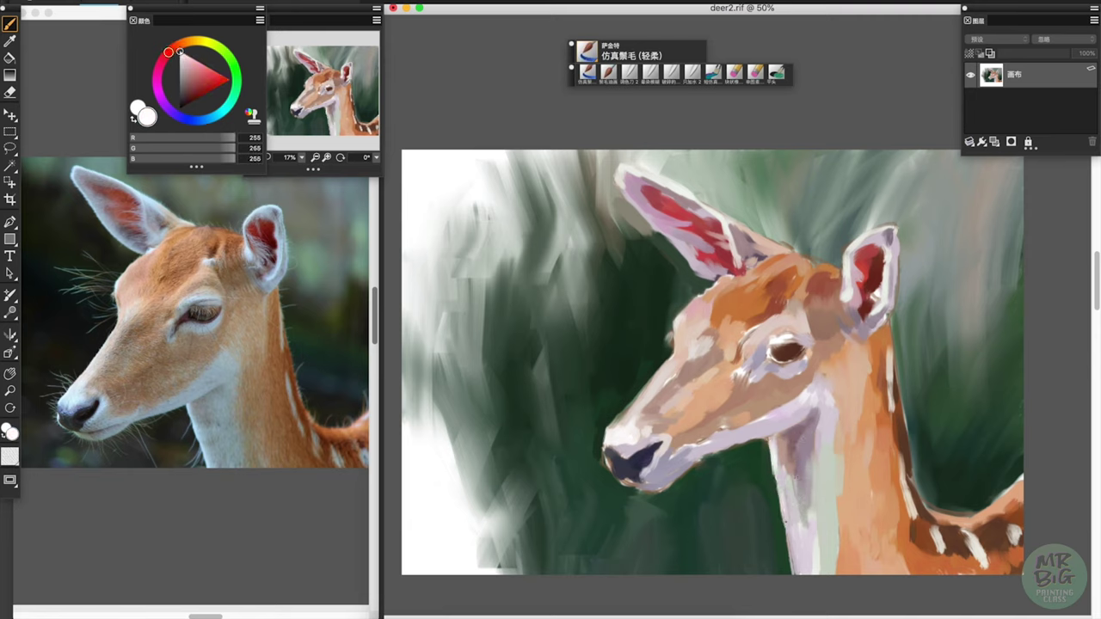
# Touch in dark green, light pinkish skin tones and a muted brown around the face
pyautogui.keyDown('alt'); pyautogui.click(781, 543); pyautogui.keyUp('alt')
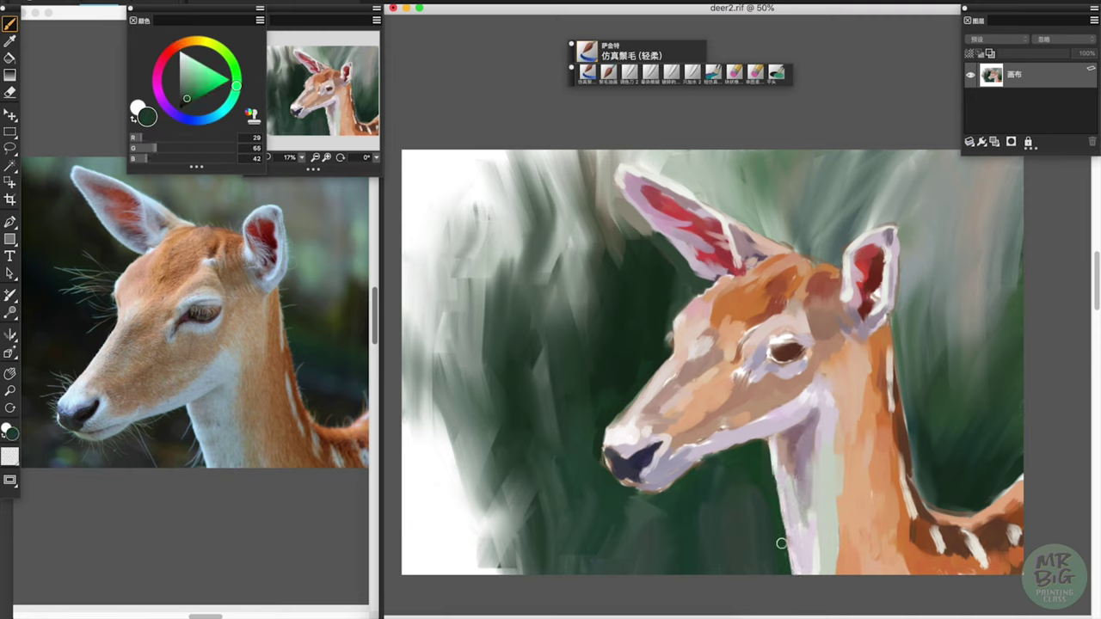
pyautogui.keyDown('alt'); pyautogui.click(743, 340); pyautogui.keyUp('alt')
pyautogui.keyDown('alt'); pyautogui.click(783, 335); pyautogui.keyUp('alt')
pyautogui.keyDown('alt'); pyautogui.click(820, 312); pyautogui.keyUp('alt')
pyautogui.keyDown('alt'); pyautogui.click(771, 334); pyautogui.keyUp('alt')
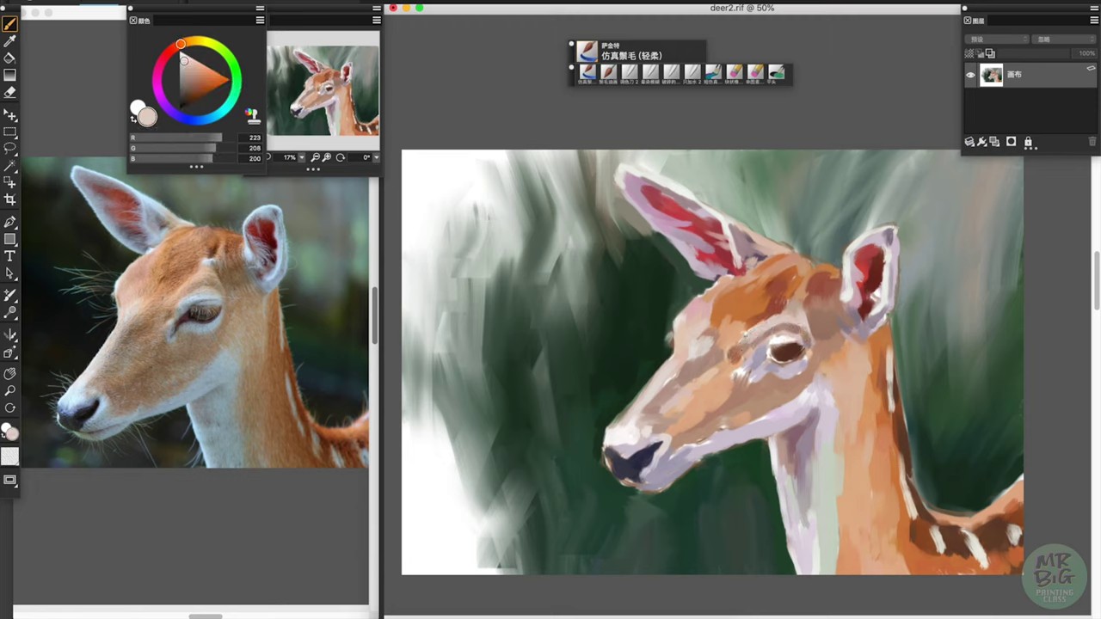
# Paint dark brown forehead markings and light tan strokes on the head
pyautogui.keyDown('alt'); pyautogui.click(806, 309); pyautogui.keyUp('alt')
pyautogui.keyDown('alt'); pyautogui.click(812, 313); pyautogui.keyUp('alt')
pyautogui.keyDown('alt'); pyautogui.click(801, 277); pyautogui.keyUp('alt')
pyautogui.keyDown('alt'); pyautogui.click(796, 268); pyautogui.keyUp('alt')
pyautogui.keyDown('alt'); pyautogui.click(717, 289); pyautogui.keyUp('alt')
pyautogui.keyDown('alt'); pyautogui.click(773, 271); pyautogui.keyUp('alt')
# Add warmer, slightly greyed orange-brown forehead strokes with lighter tan touches
pyautogui.keyDown('alt'); pyautogui.click(795, 278); pyautogui.keyUp('alt')
pyautogui.keyDown('alt'); pyautogui.click(755, 288); pyautogui.keyUp('alt')
pyautogui.keyDown('alt'); pyautogui.click(726, 303); pyautogui.keyUp('alt')
pyautogui.moveTo(199, 86); pyautogui.dragTo(191, 82)
pyautogui.keyDown('alt'); pyautogui.click(779, 273); pyautogui.keyUp('alt')
pyautogui.keyDown('alt'); pyautogui.click(792, 260); pyautogui.keyUp('alt')
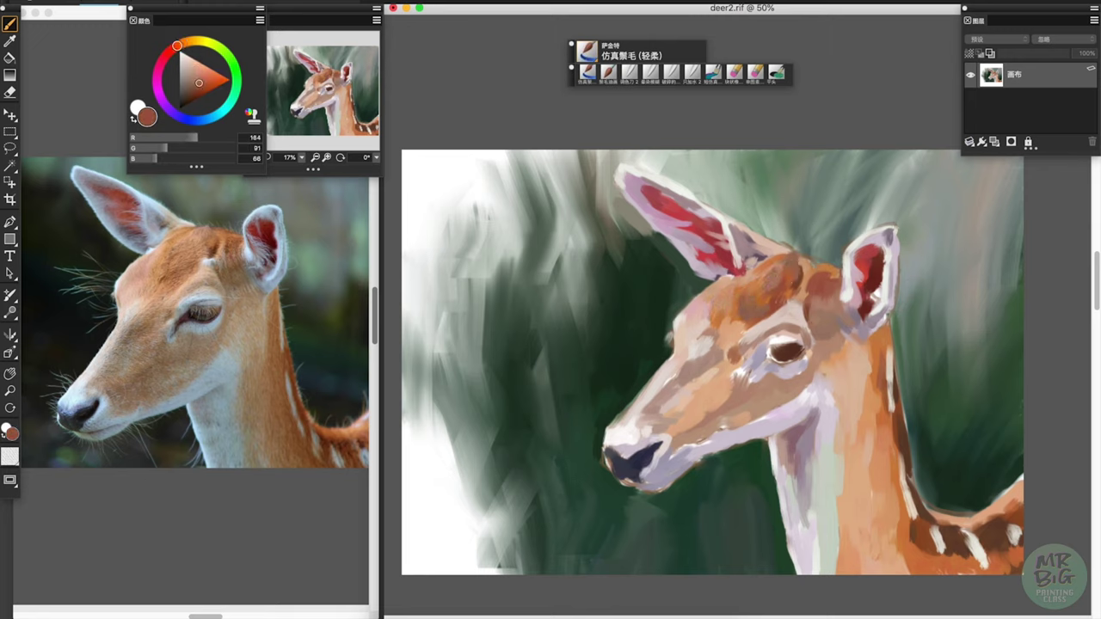
pyautogui.keyDown('alt'); pyautogui.click(776, 275); pyautogui.keyUp('alt')
# Add pale pink highlights, peach tones and darker brown shading to the face
pyautogui.keyDown('alt'); pyautogui.click(774, 239); pyautogui.keyUp('alt')
pyautogui.keyDown('alt'); pyautogui.click(766, 262); pyautogui.keyUp('alt')
pyautogui.keyDown('alt'); pyautogui.click(766, 264); pyautogui.keyUp('alt')
pyautogui.keyDown('alt'); pyautogui.click(733, 270); pyautogui.keyUp('alt')
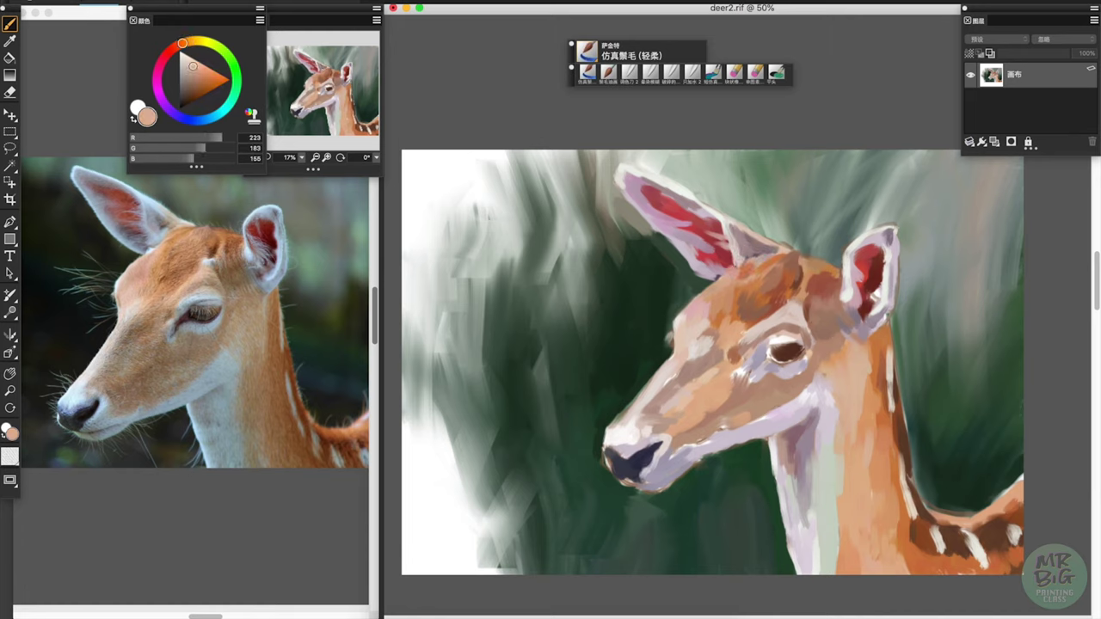
pyautogui.keyDown('alt'); pyautogui.click(783, 333); pyautogui.keyUp('alt')
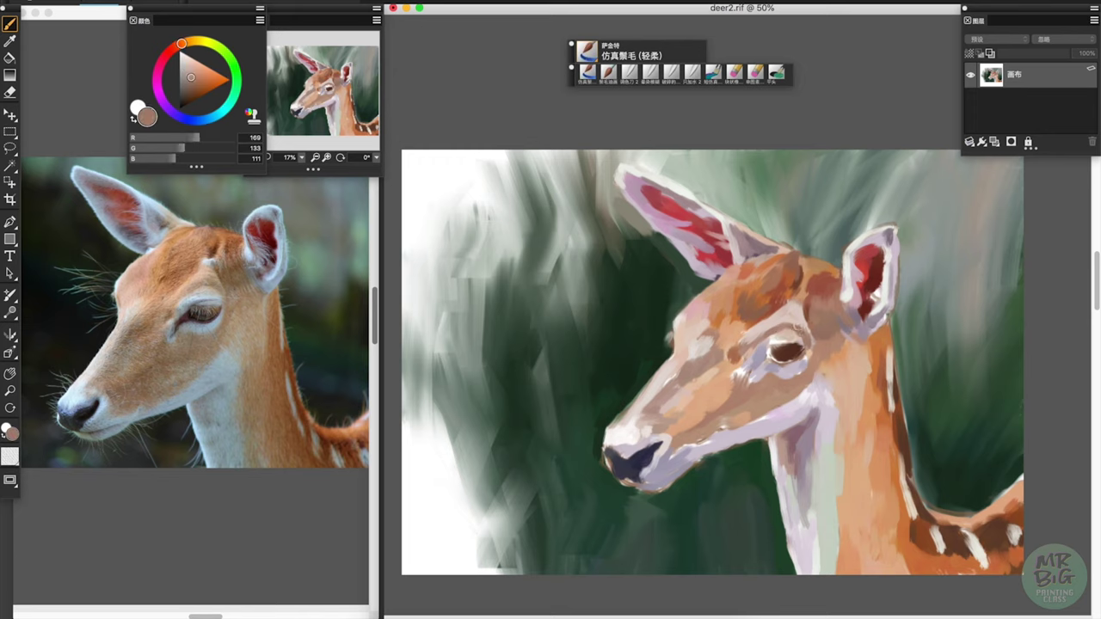
# Paint light peach around the brow and face, finishing with dark reddish brown
pyautogui.keyDown('alt'); pyautogui.click(775, 331); pyautogui.keyUp('alt')
pyautogui.keyDown('alt'); pyautogui.click(735, 317); pyautogui.keyUp('alt')
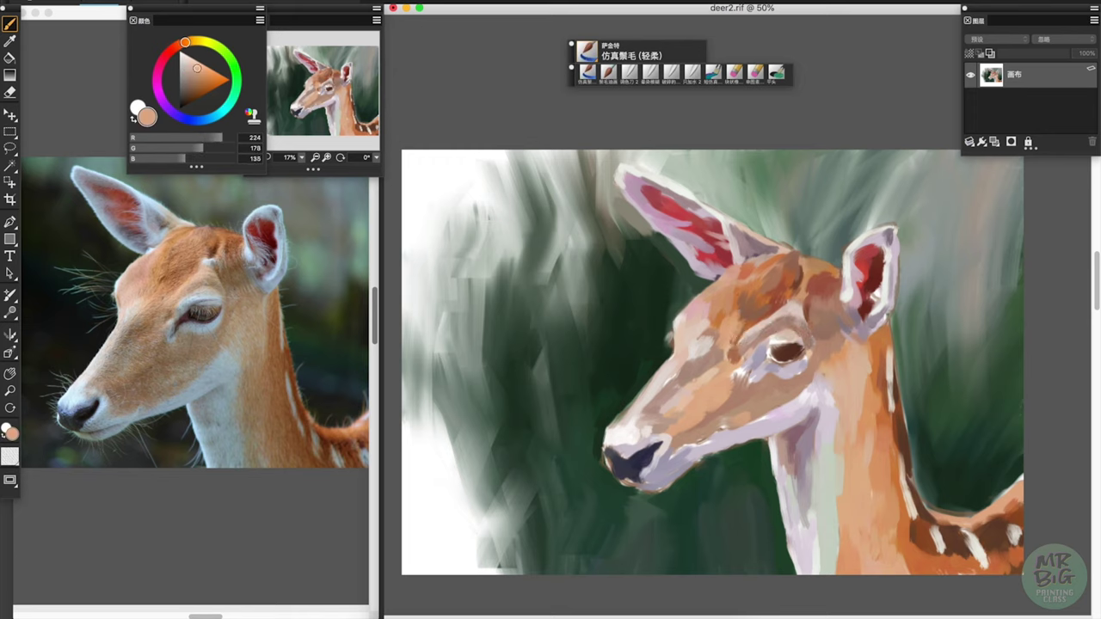
pyautogui.keyDown('alt'); pyautogui.click(796, 336); pyautogui.keyUp('alt')
pyautogui.keyDown('alt'); pyautogui.click(775, 308); pyautogui.keyUp('alt')
pyautogui.keyDown('alt'); pyautogui.click(788, 346); pyautogui.keyUp('alt')
pyautogui.keyDown('alt'); pyautogui.click(800, 297); pyautogui.keyUp('alt')
pyautogui.keyDown('alt'); pyautogui.click(856, 347); pyautogui.keyUp('alt')
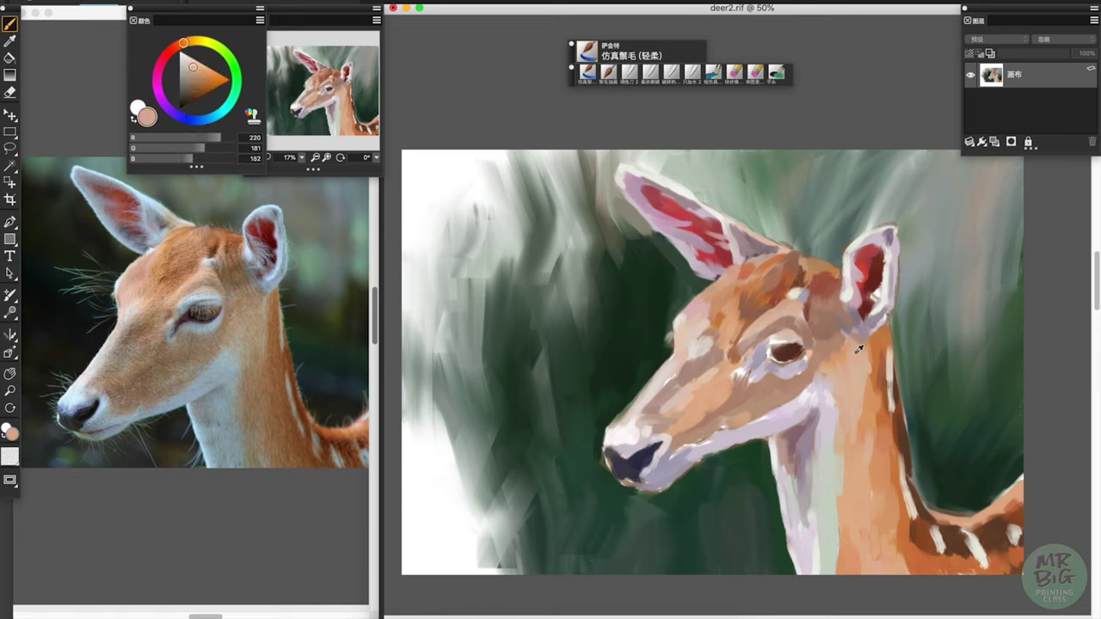
pyautogui.keyDown('alt'); pyautogui.click(827, 279); pyautogui.keyUp('alt')
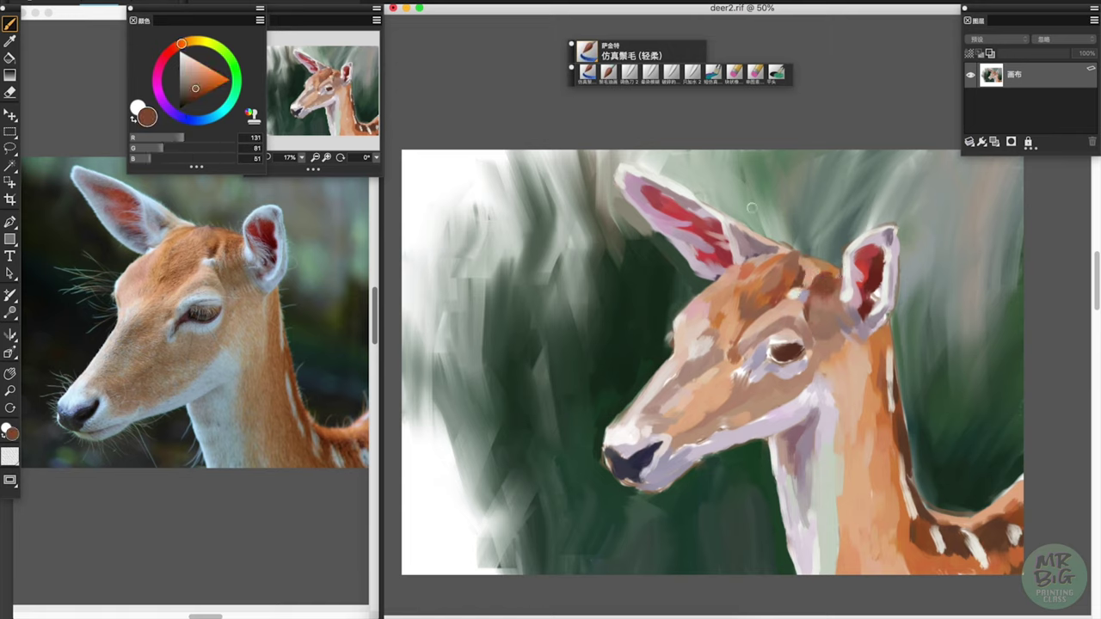
# Paint a darker green background stroke beside the left ear
pyautogui.keyDown('alt'); pyautogui.click(740, 249); pyautogui.keyUp('alt')
pyautogui.keyDown('alt'); pyautogui.click(686, 260); pyautogui.keyUp('alt')
pyautogui.keyDown('alt'); pyautogui.click(520, 198); pyautogui.keyUp('alt')
pyautogui.keyDown('alt'); pyautogui.click(585, 219); pyautogui.keyUp('alt')
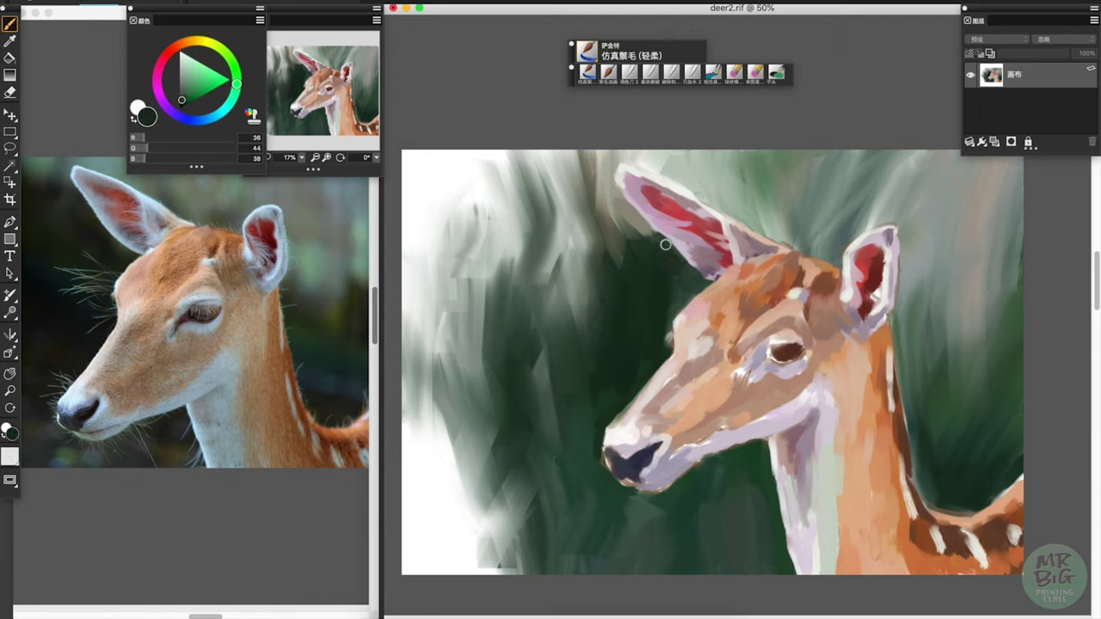
pyautogui.moveTo(626, 205); pyautogui.dragTo(599, 256)
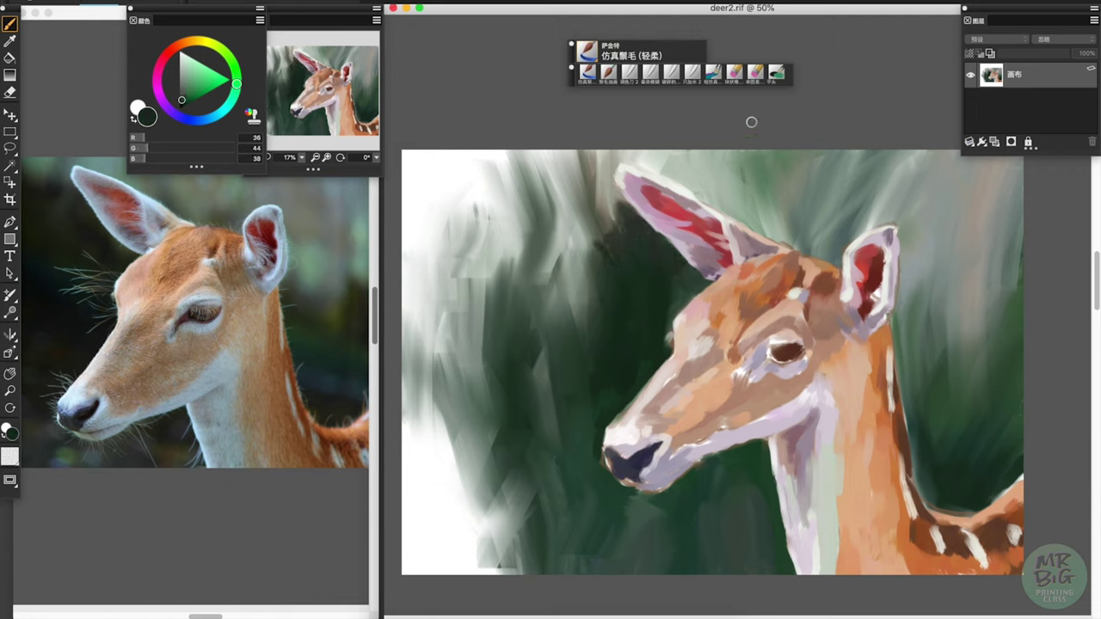
# Repaint the ear base in a lighter, paler pink
pyautogui.keyDown('alt'); pyautogui.click(697, 245); pyautogui.keyUp('alt')
pyautogui.moveTo(684, 257); pyautogui.dragTo(716, 281)
pyautogui.keyDown('alt'); pyautogui.click(717, 284); pyautogui.keyUp('alt')
pyautogui.keyDown('alt'); pyautogui.click(685, 308); pyautogui.keyUp('alt')
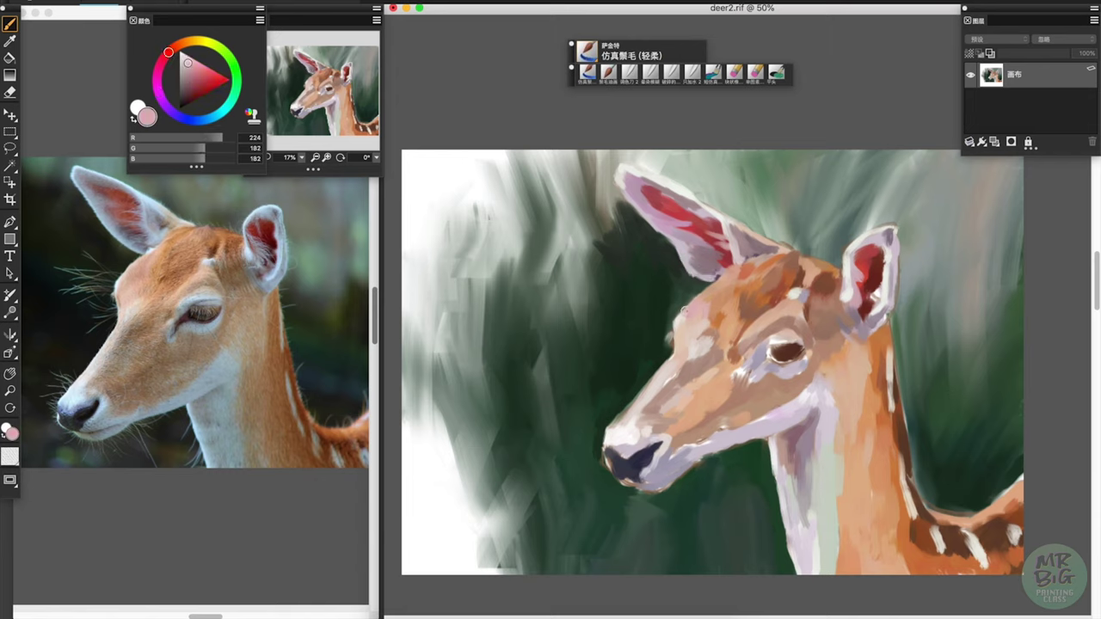
pyautogui.keyDown('alt'); pyautogui.click(701, 300); pyautogui.keyUp('alt')
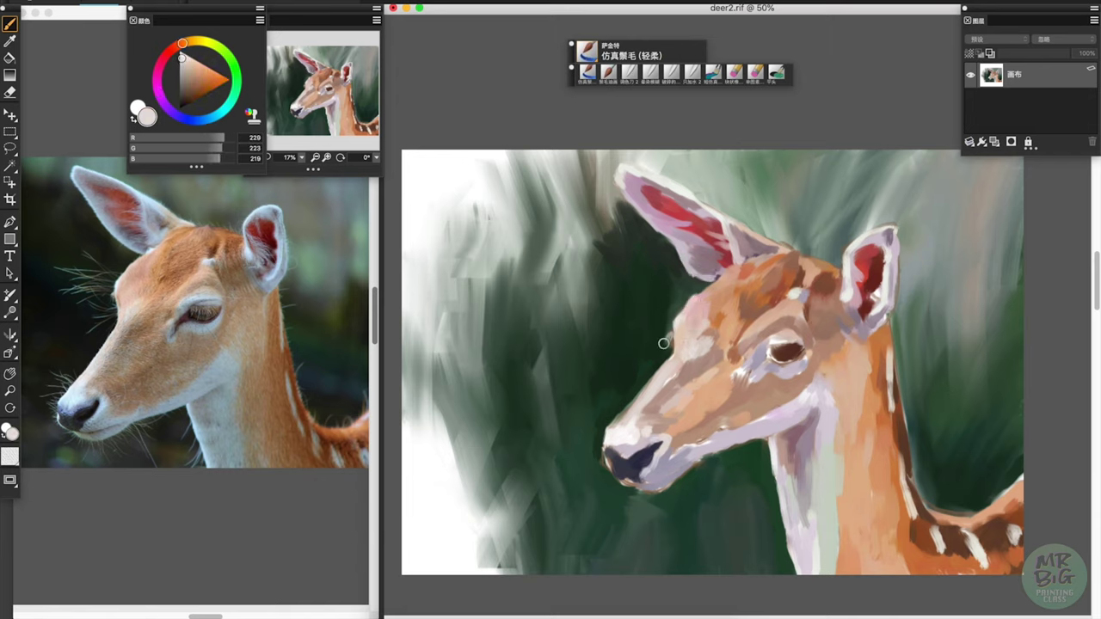
# Add lavender and near-white highlights by the nose and a dark red-brown mouth line
pyautogui.keyDown('alt'); pyautogui.click(654, 369); pyautogui.keyUp('alt')
pyautogui.keyDown('alt'); pyautogui.click(602, 431); pyautogui.keyUp('alt')
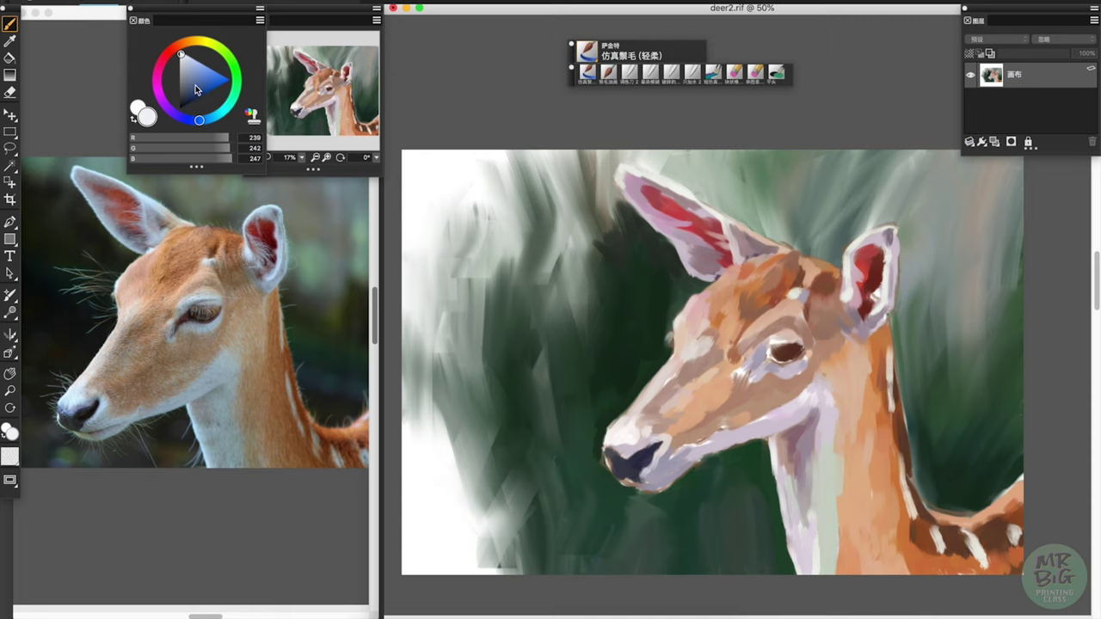
pyautogui.keyDown('alt'); pyautogui.click(608, 418); pyautogui.keyUp('alt')
pyautogui.keyDown('alt'); pyautogui.click(652, 444); pyautogui.keyUp('alt')
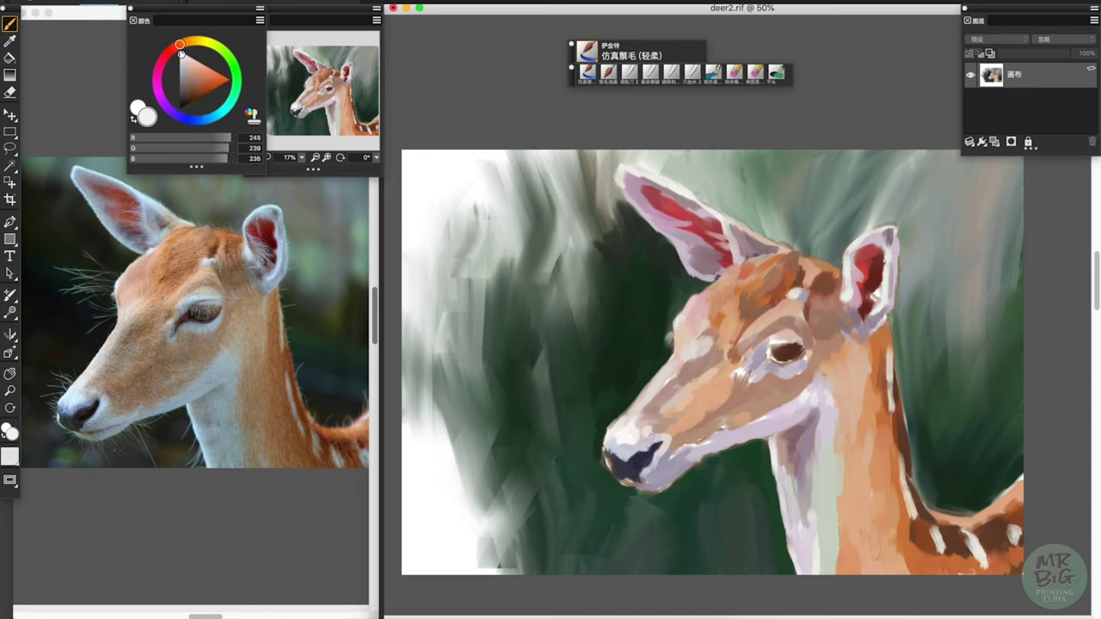
pyautogui.keyDown('alt'); pyautogui.click(641, 425); pyautogui.keyUp('alt')
pyautogui.keyDown('alt'); pyautogui.click(645, 482); pyautogui.keyUp('alt')
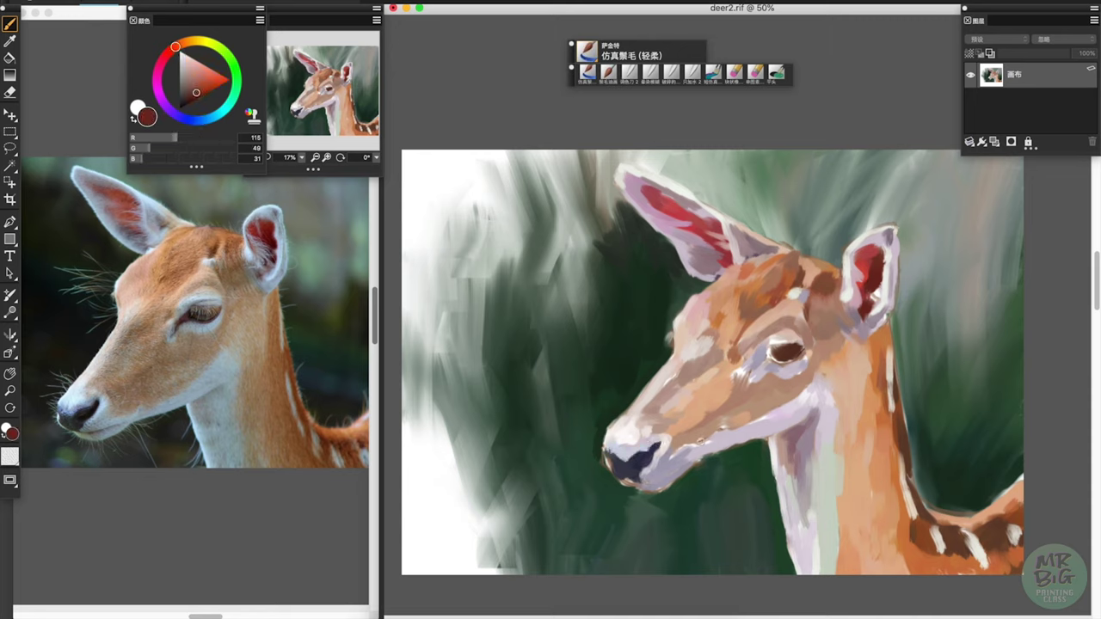
# Touch in grey-lavender, near-white and dark blue-grey on the nose, then zoom in on the face
pyautogui.keyDown('alt'); pyautogui.click(663, 480); pyautogui.keyUp('alt')
pyautogui.keyDown('alt'); pyautogui.click(607, 462); pyautogui.keyUp('alt')
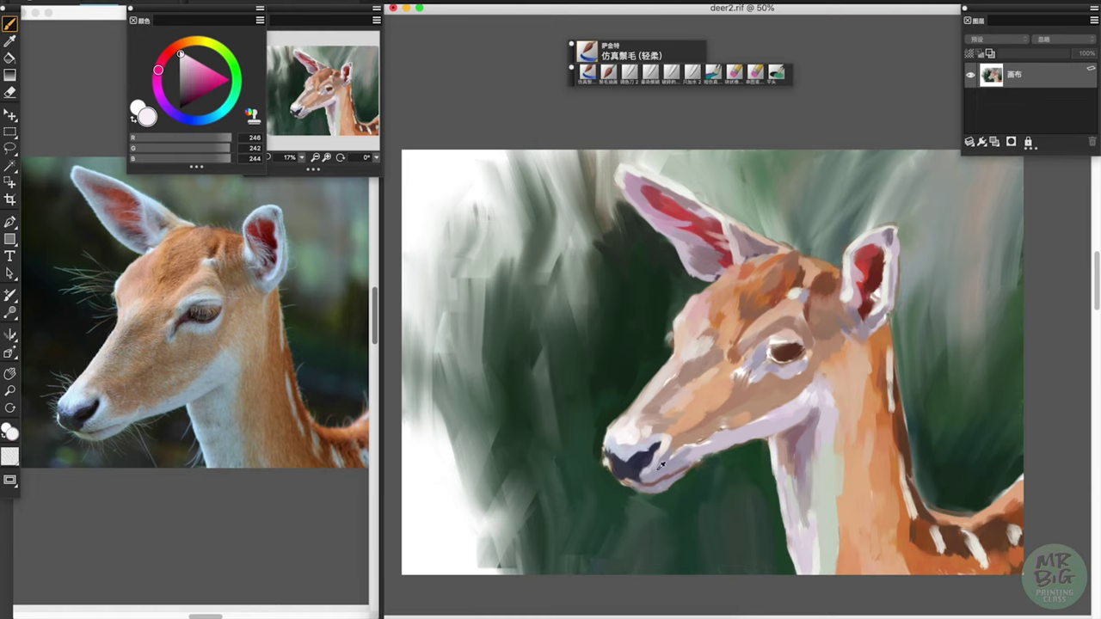
pyautogui.keyDown('alt'); pyautogui.click(635, 463); pyautogui.keyUp('alt')
pyautogui.hotkey('ctrl', '+')
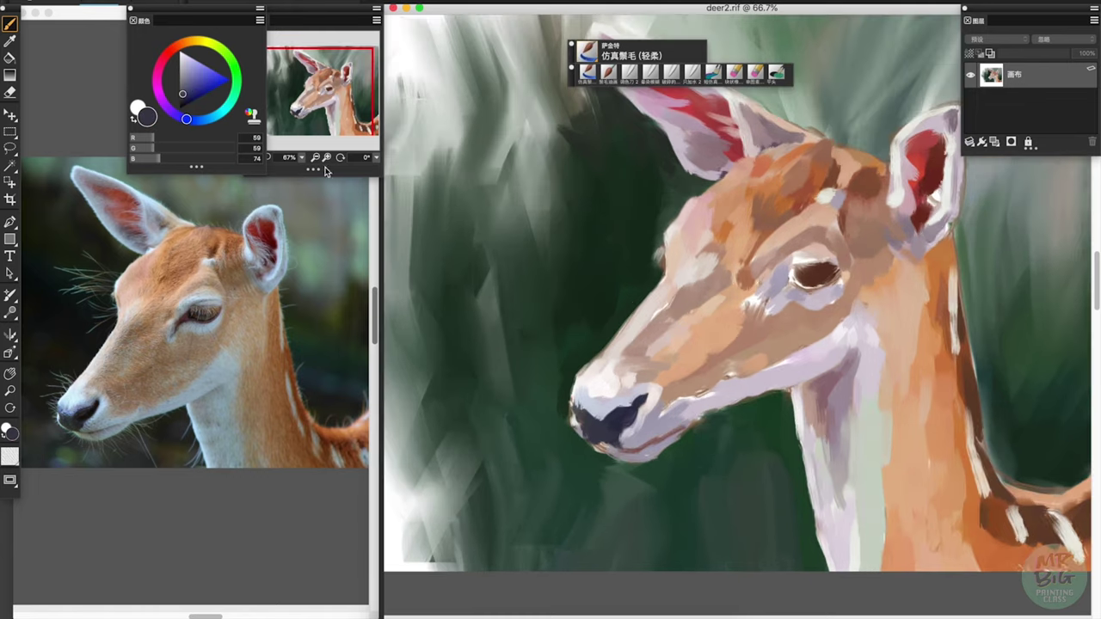
# Paint dark purple by the nose and tan strokes across the face
pyautogui.keyDown('alt'); pyautogui.click(625, 427); pyautogui.keyUp('alt')
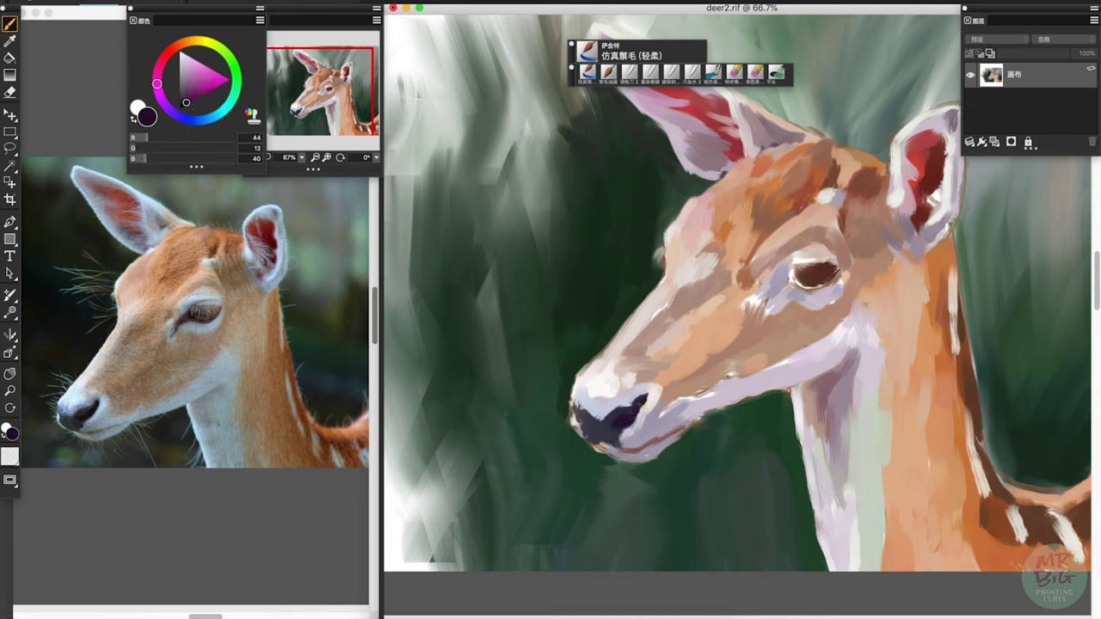
pyautogui.keyDown('alt'); pyautogui.click(616, 435); pyautogui.keyUp('alt')
pyautogui.keyDown('alt'); pyautogui.click(605, 389); pyautogui.keyUp('alt')
pyautogui.keyDown('alt'); pyautogui.click(640, 377); pyautogui.keyUp('alt')
pyautogui.keyDown('alt'); pyautogui.click(673, 381); pyautogui.keyUp('alt')
# Add dark red-brown, near-white eye highlights and pinkish grey-brown around the eye
pyautogui.keyDown('alt'); pyautogui.click(757, 293); pyautogui.keyUp('alt')
pyautogui.keyDown('alt'); pyautogui.click(917, 183); pyautogui.keyUp('alt')
pyautogui.keyDown('alt'); pyautogui.click(799, 293); pyautogui.keyUp('alt')
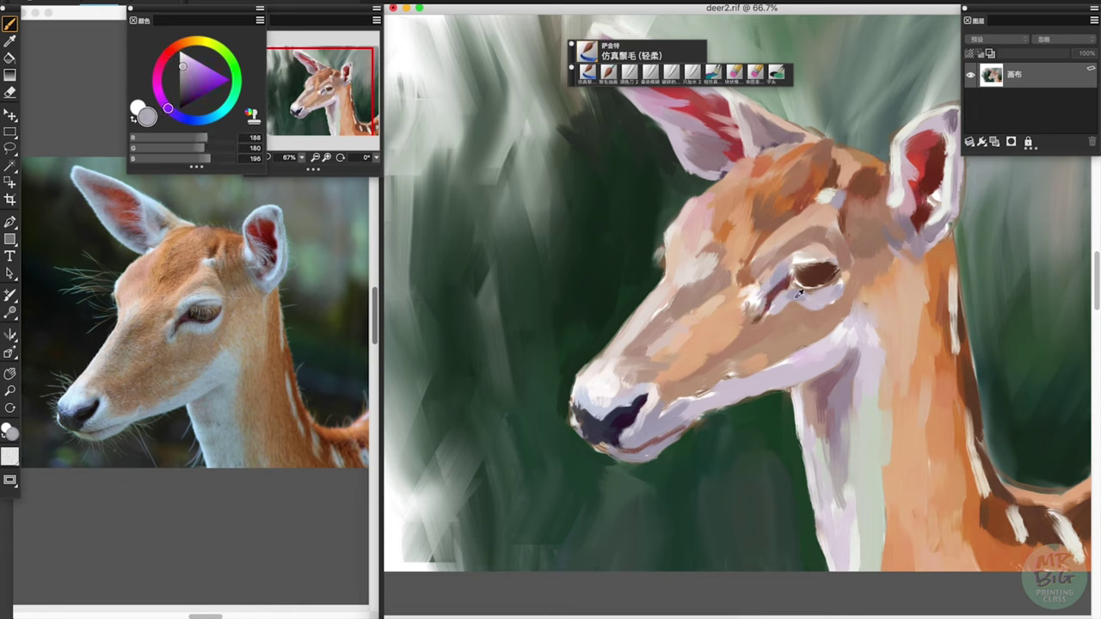
pyautogui.keyDown('alt'); pyautogui.click(760, 298); pyautogui.keyUp('alt')
pyautogui.keyDown('alt'); pyautogui.click(764, 321); pyautogui.keyUp('alt')
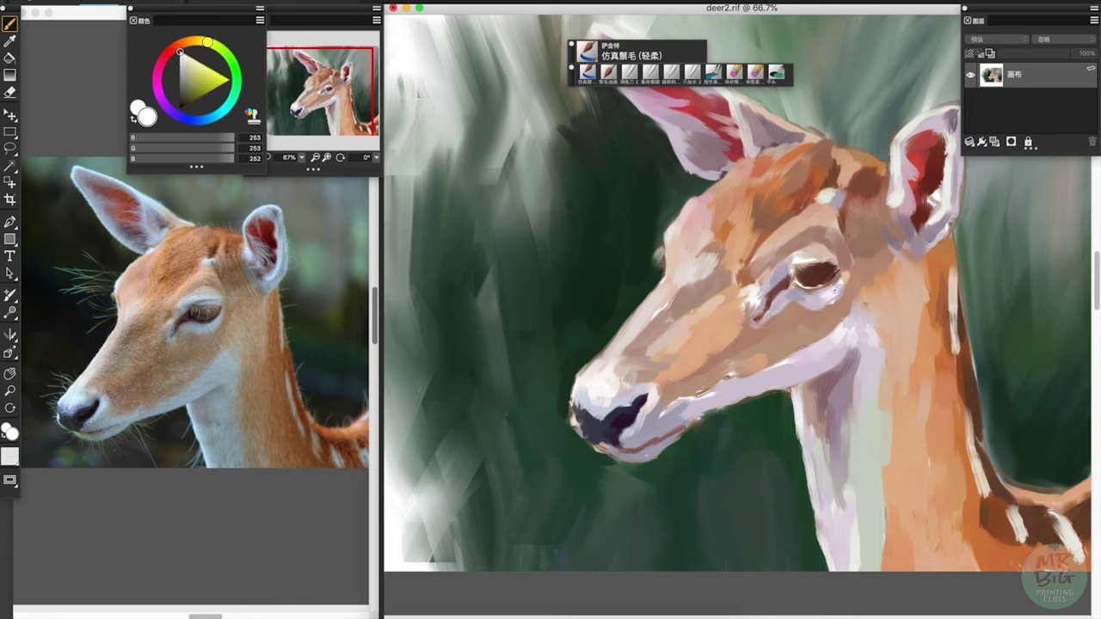
pyautogui.keyDown('alt'); pyautogui.click(836, 291); pyautogui.keyUp('alt')
pyautogui.keyDown('alt'); pyautogui.click(816, 305); pyautogui.keyUp('alt')
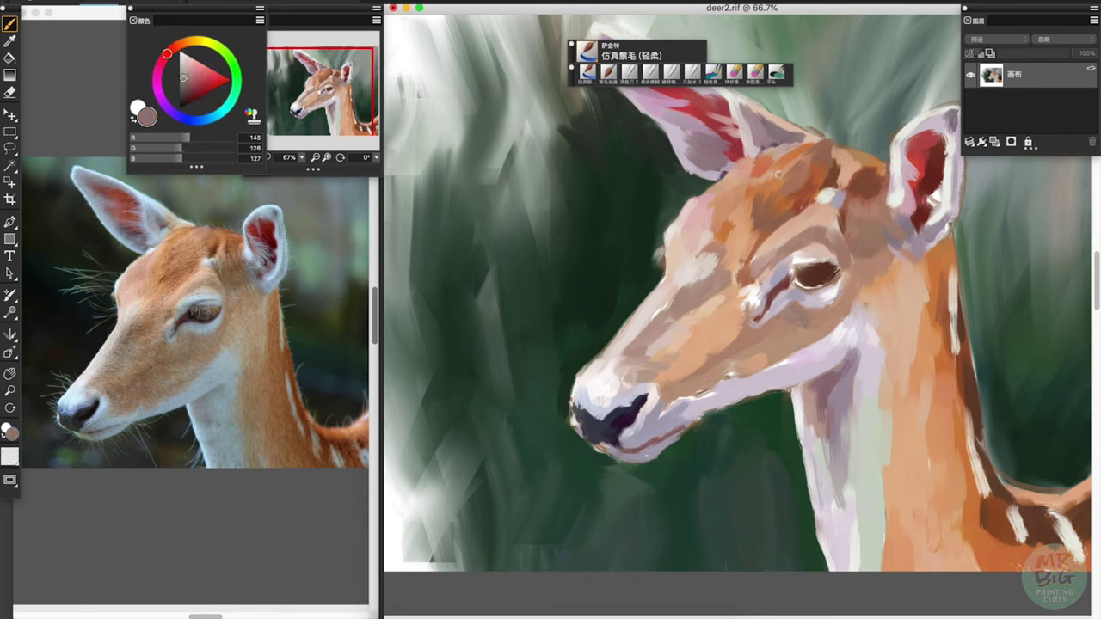
# Paint light pink and orange-brown strokes on the upper head near the ear
pyautogui.keyDown('alt'); pyautogui.click(729, 255); pyautogui.keyUp('alt')
pyautogui.keyDown('alt'); pyautogui.click(744, 221); pyautogui.keyUp('alt')
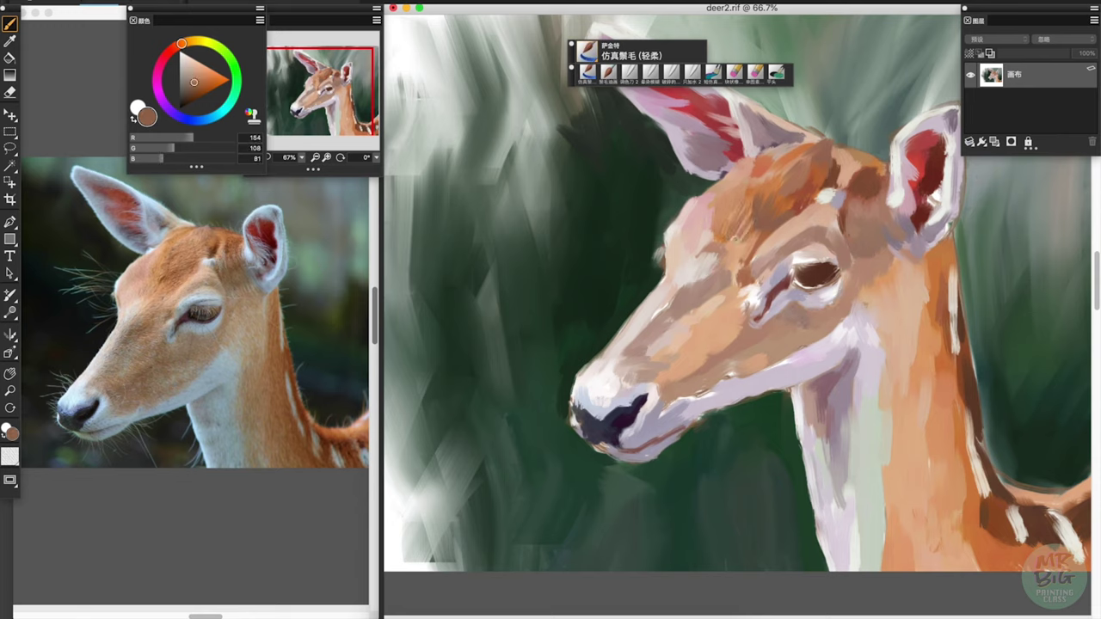
pyautogui.keyDown('alt'); pyautogui.click(702, 232); pyautogui.keyUp('alt')
pyautogui.keyDown('alt'); pyautogui.click(713, 252); pyautogui.keyUp('alt')
pyautogui.keyDown('alt'); pyautogui.click(758, 202); pyautogui.keyUp('alt')
pyautogui.keyDown('alt'); pyautogui.click(740, 233); pyautogui.keyUp('alt')
pyautogui.moveTo(759, 197); pyautogui.dragTo(733, 234)
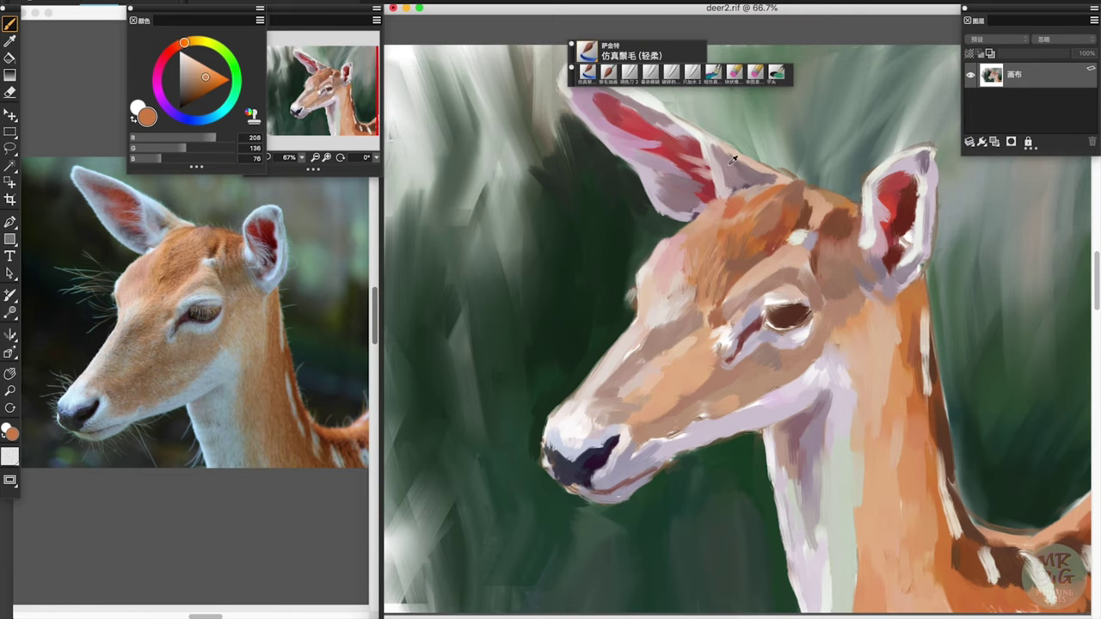
# Shade the left ear's base with grey-purple strokes beneath the pale pink rim
pyautogui.keyDown('alt'); pyautogui.click(687, 164); pyautogui.keyUp('alt')
pyautogui.keyDown('alt'); pyautogui.click(608, 327); pyautogui.keyUp('alt')
pyautogui.moveTo(645, 160); pyautogui.dragTo(702, 205)
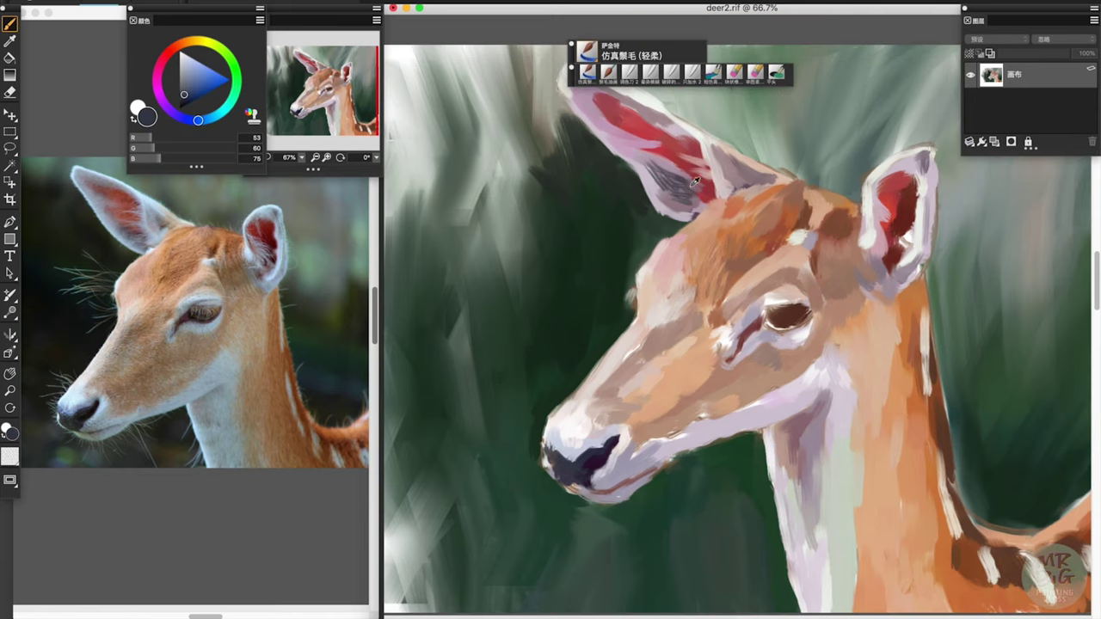
pyautogui.keyDown('alt'); pyautogui.click(697, 196); pyautogui.keyUp('alt')
pyautogui.keyDown('alt'); pyautogui.click(652, 150); pyautogui.keyUp('alt')
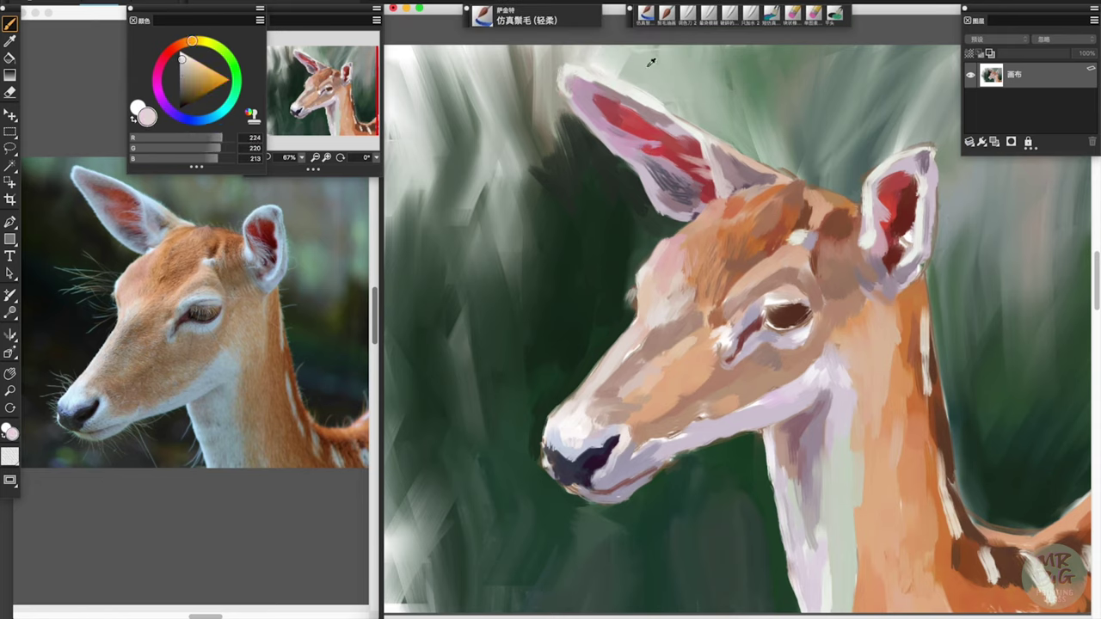
# Paint dark green behind the left ear and between the ears, with mid-green above
pyautogui.keyDown('alt'); pyautogui.click(567, 109); pyautogui.keyUp('alt')
pyautogui.moveTo(555, 103); pyautogui.dragTo(568, 137)
pyautogui.moveTo(650, 88); pyautogui.dragTo(807, 179)
pyautogui.moveTo(775, 124)
pyautogui.mouseDown()
pyautogui.moveTo(795, 172)
pyautogui.moveTo(813, 181)
pyautogui.moveTo(857, 168)
pyautogui.moveTo(853, 147)
pyautogui.mouseUp()
pyautogui.moveTo(766, 125); pyautogui.dragTo(671, 108)
pyautogui.keyDown('alt'); pyautogui.click(816, 112); pyautogui.keyUp('alt')
# Smudge the background around the top of the head with Palette Knife 2, then resume the bristle brush
pyautogui.click(687, 12)
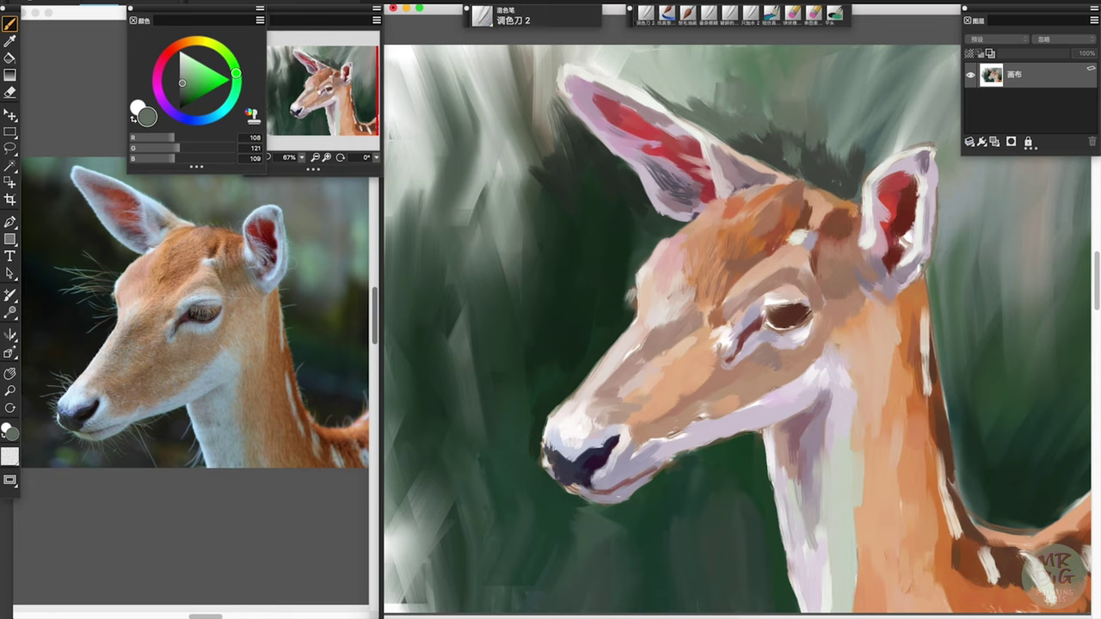
pyautogui.moveTo(804, 81); pyautogui.dragTo(848, 151)
pyautogui.moveTo(715, 73); pyautogui.dragTo(655, 72)
pyautogui.click(644, 12)
pyautogui.keyDown('alt'); pyautogui.click(783, 134); pyautogui.keyUp('alt')
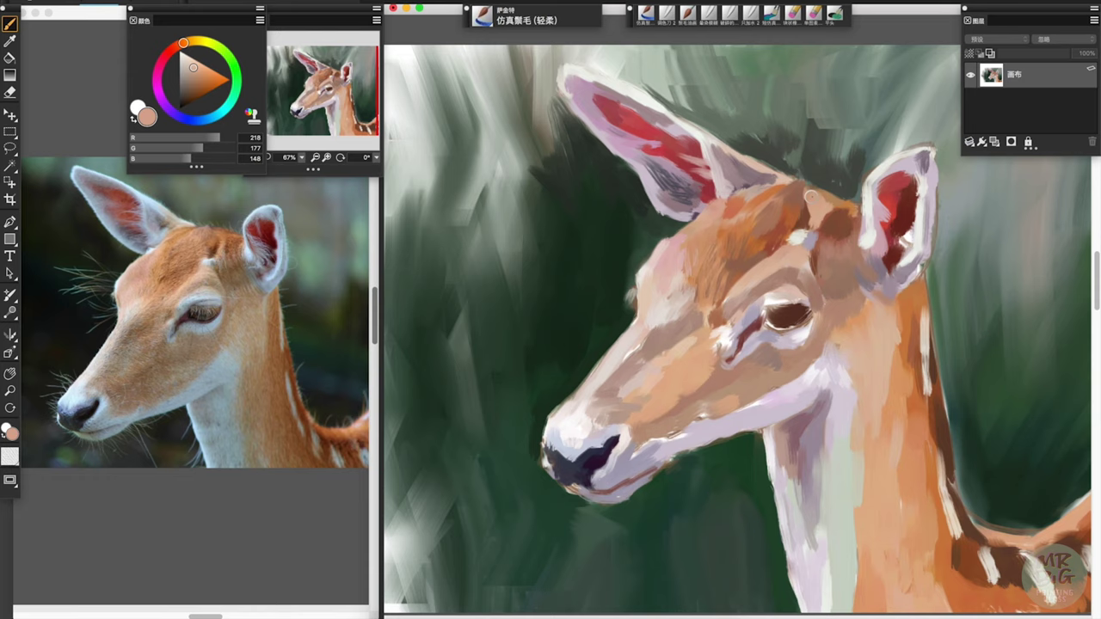
# Paint mauve, tan and light pink strokes around the eye
pyautogui.keyDown('alt'); pyautogui.click(761, 187); pyautogui.keyUp('alt')
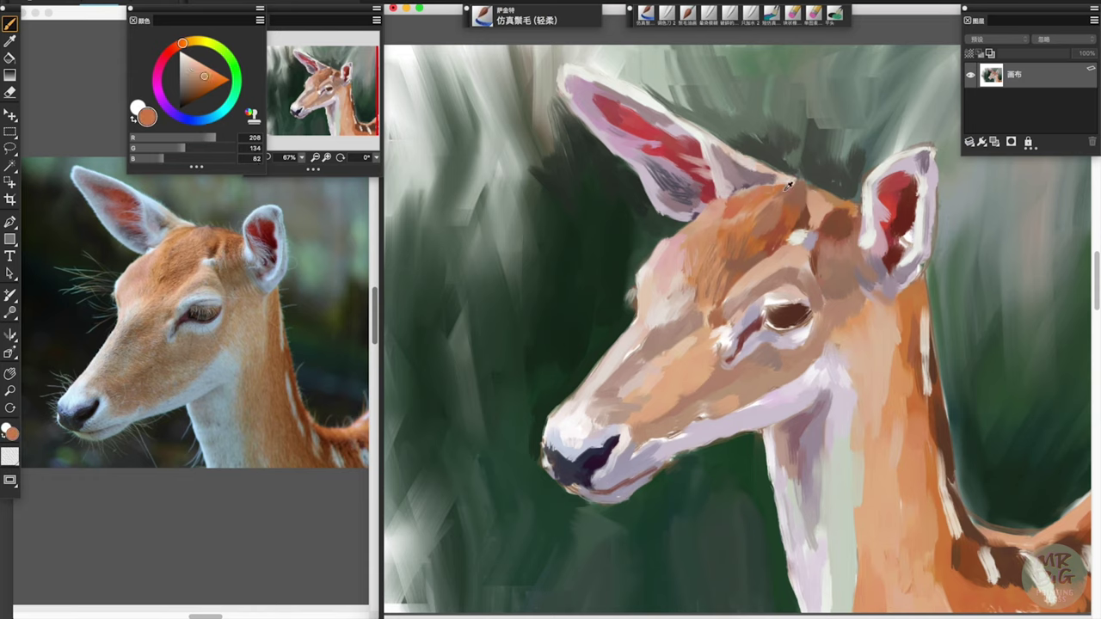
pyautogui.keyDown('alt'); pyautogui.click(785, 257); pyautogui.keyUp('alt')
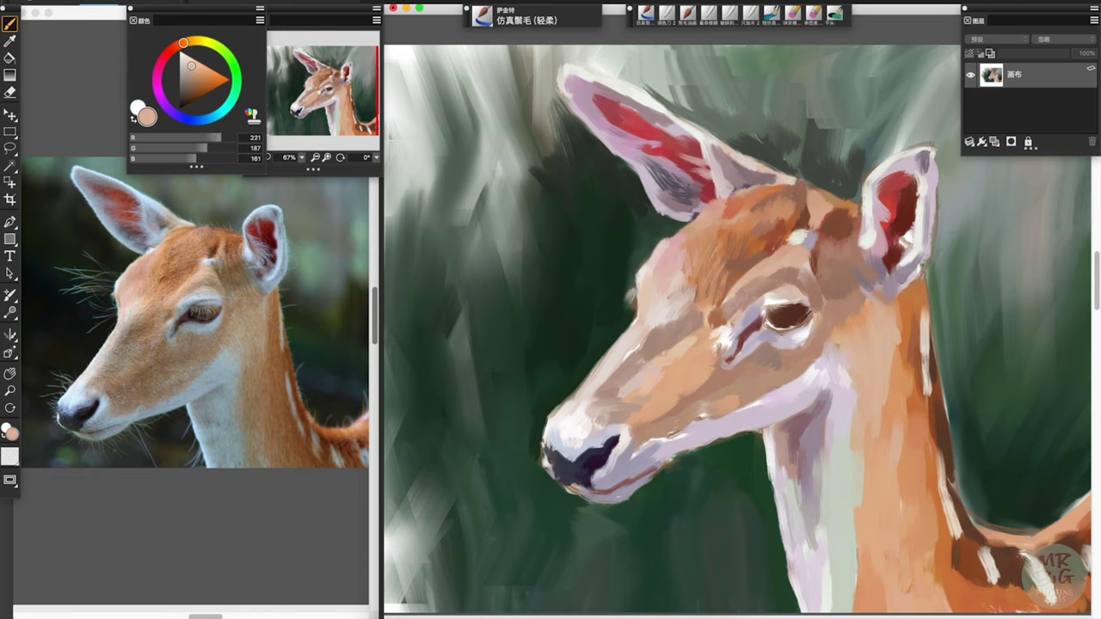
pyautogui.keyDown('alt'); pyautogui.click(788, 260); pyautogui.keyUp('alt')
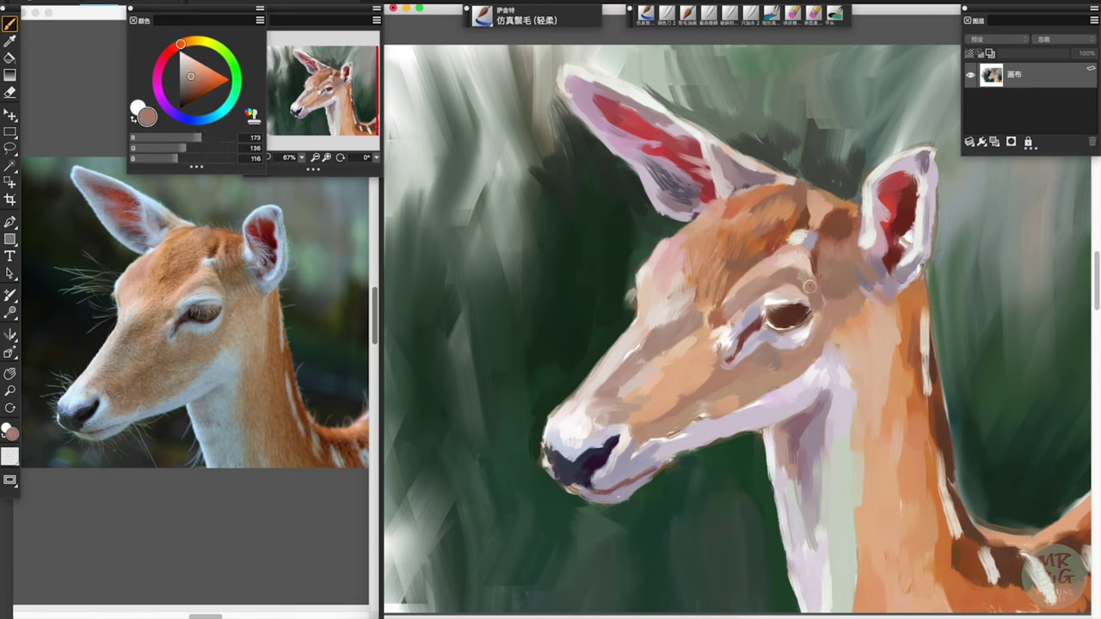
pyautogui.keyDown('alt'); pyautogui.click(825, 310); pyautogui.keyUp('alt')
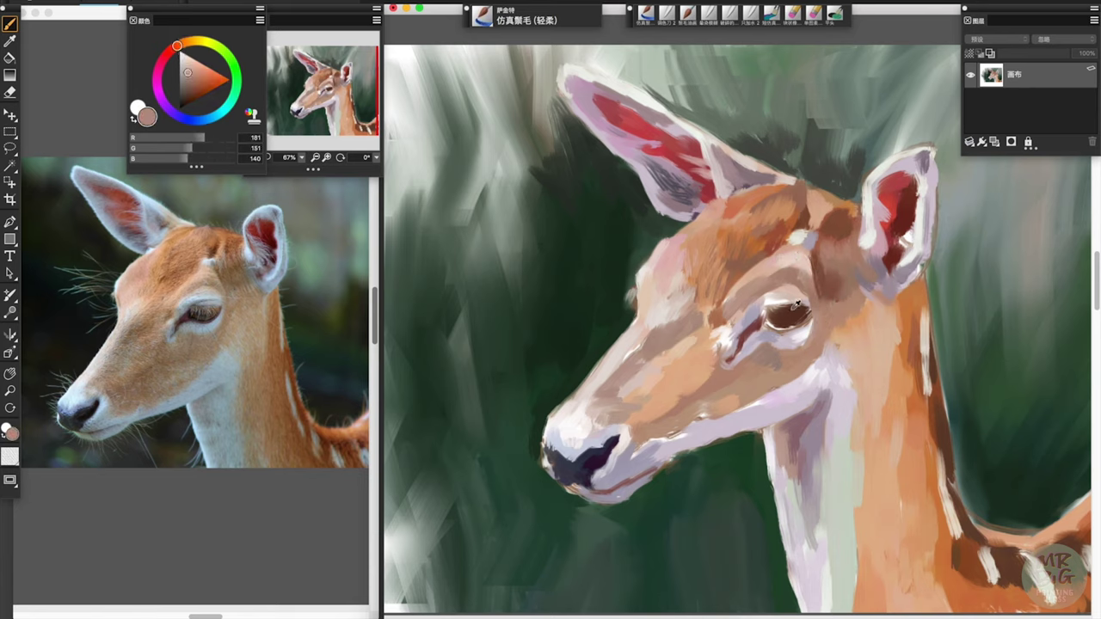
pyautogui.keyDown('alt'); pyautogui.click(795, 306); pyautogui.keyUp('alt')
pyautogui.keyDown('alt'); pyautogui.click(770, 296); pyautogui.keyUp('alt')
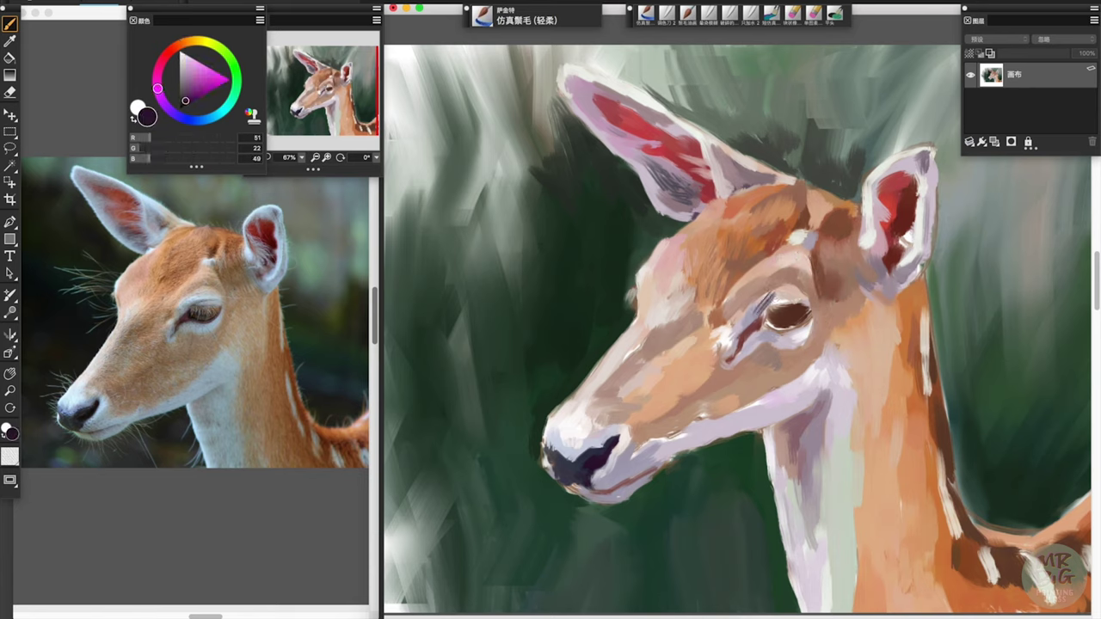
pyautogui.keyDown('alt'); pyautogui.click(768, 298); pyautogui.keyUp('alt')
# Draw a dark purple lid line and dark brown iris with pale pink and tan surrounds
pyautogui.keyDown('alt'); pyautogui.click(786, 289); pyautogui.keyUp('alt')
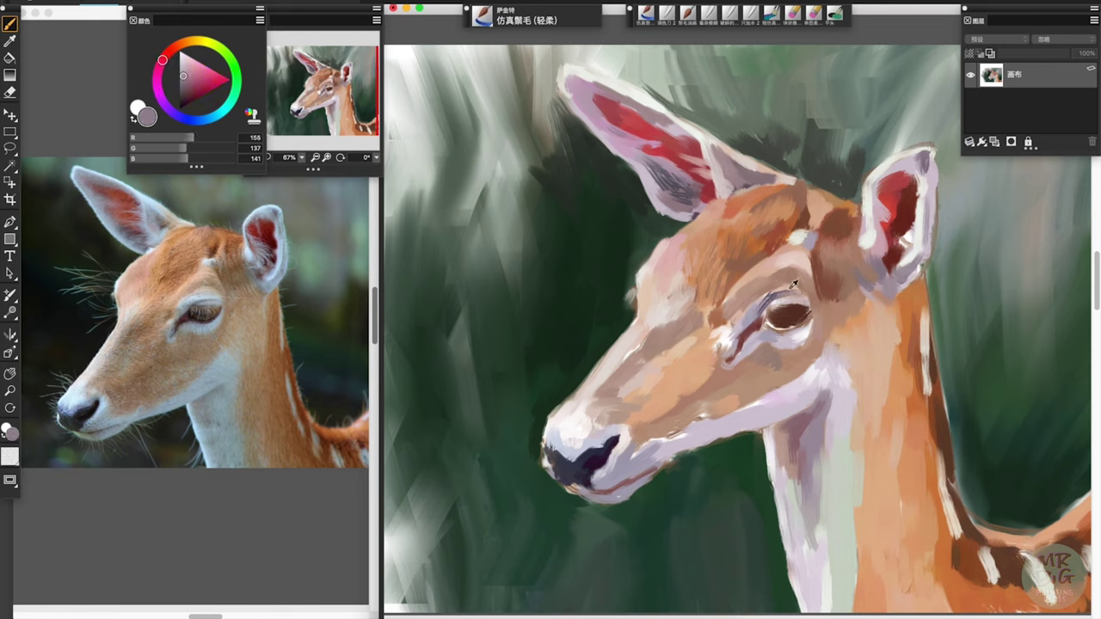
pyautogui.keyDown('alt'); pyautogui.click(761, 300); pyautogui.keyUp('alt')
pyautogui.keyDown('alt'); pyautogui.click(772, 293); pyautogui.keyUp('alt')
pyautogui.keyDown('alt'); pyautogui.click(779, 307); pyautogui.keyUp('alt')
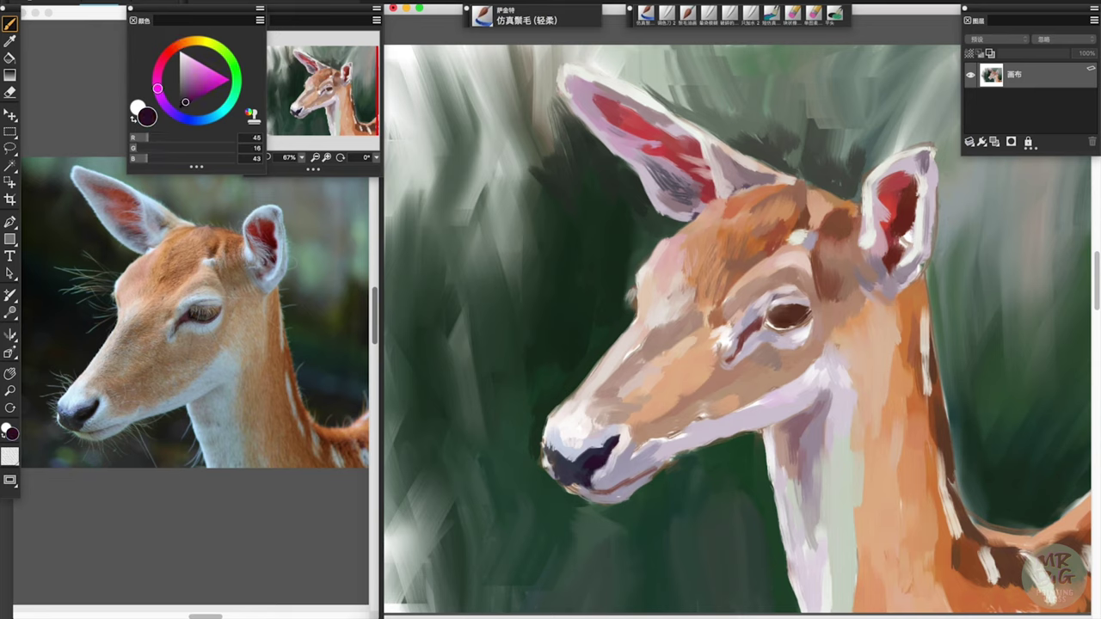
pyautogui.keyDown('alt'); pyautogui.click(828, 288); pyautogui.keyUp('alt')
pyautogui.keyDown('alt'); pyautogui.click(801, 309); pyautogui.keyUp('alt')
pyautogui.keyDown('alt'); pyautogui.click(794, 311); pyautogui.keyUp('alt')
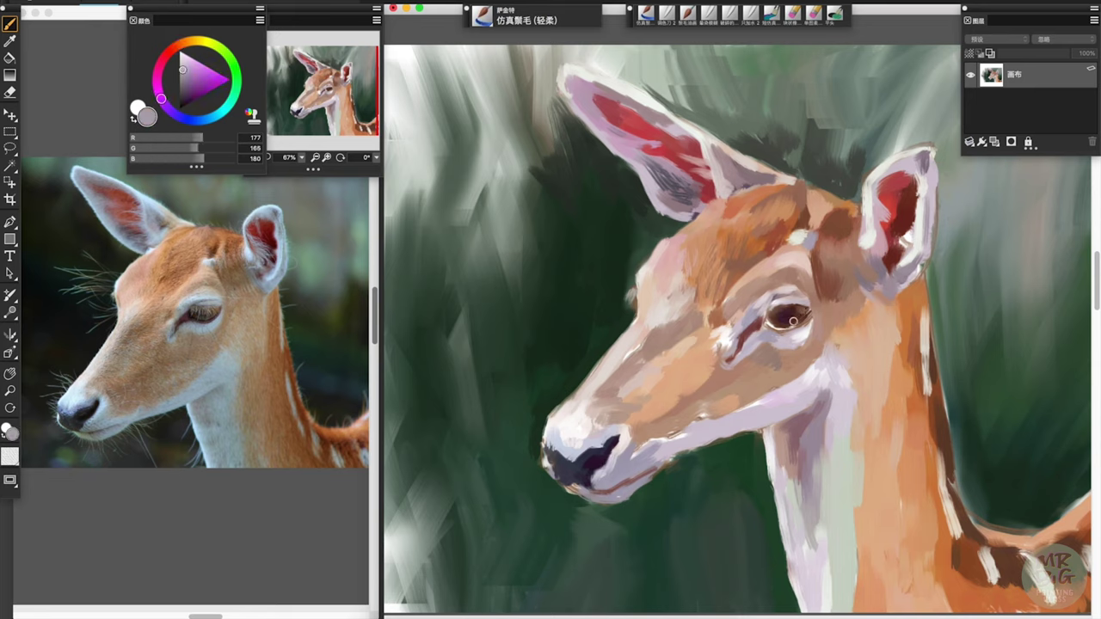
# Finish the eye with pale pink above it and warm brown around the iris
pyautogui.keyDown('alt'); pyautogui.click(813, 346); pyautogui.keyUp('alt')
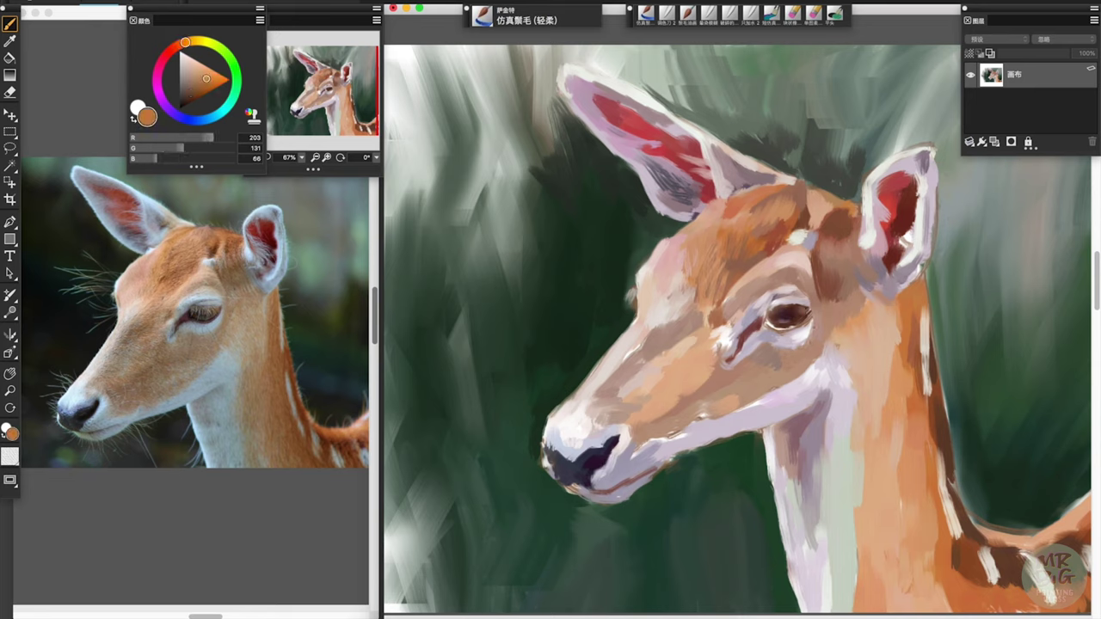
pyautogui.keyDown('alt'); pyautogui.click(815, 256); pyautogui.keyUp('alt')
pyautogui.keyDown('alt'); pyautogui.click(817, 288); pyautogui.keyUp('alt')
pyautogui.keyDown('alt'); pyautogui.click(797, 253); pyautogui.keyUp('alt')
pyautogui.keyDown('alt'); pyautogui.click(724, 298); pyautogui.keyUp('alt')
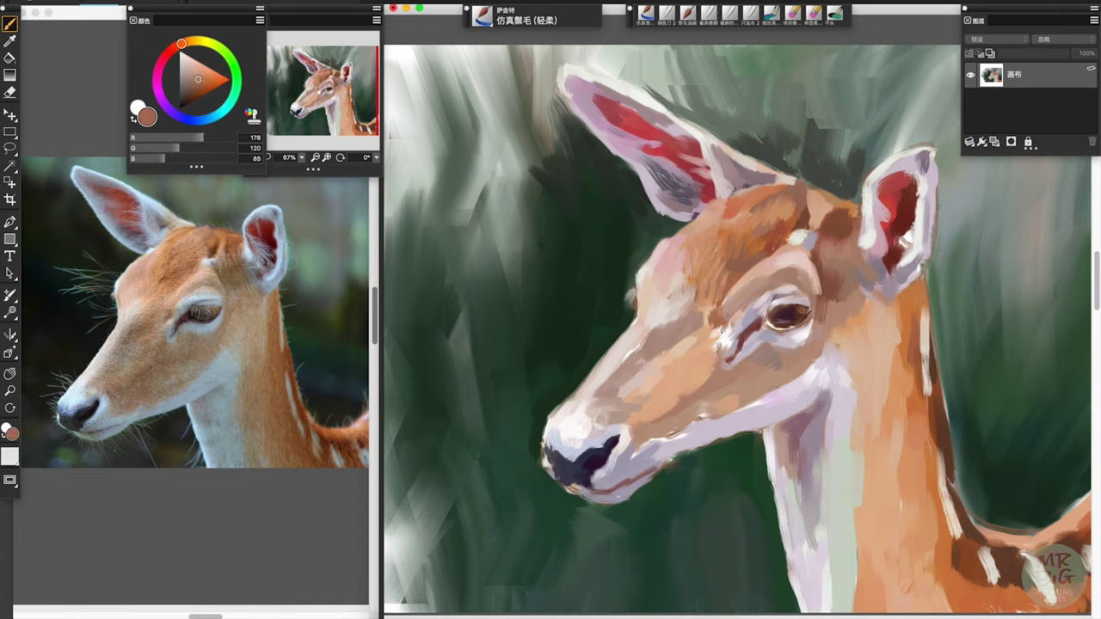
pyautogui.keyDown('alt'); pyautogui.click(793, 306); pyautogui.keyUp('alt')
pyautogui.click(483, 14)
# Choose the 清淡液态素描笔 brush variant and sample light tan from the deer's neck
pyautogui.scroll(-5, 588, 303)
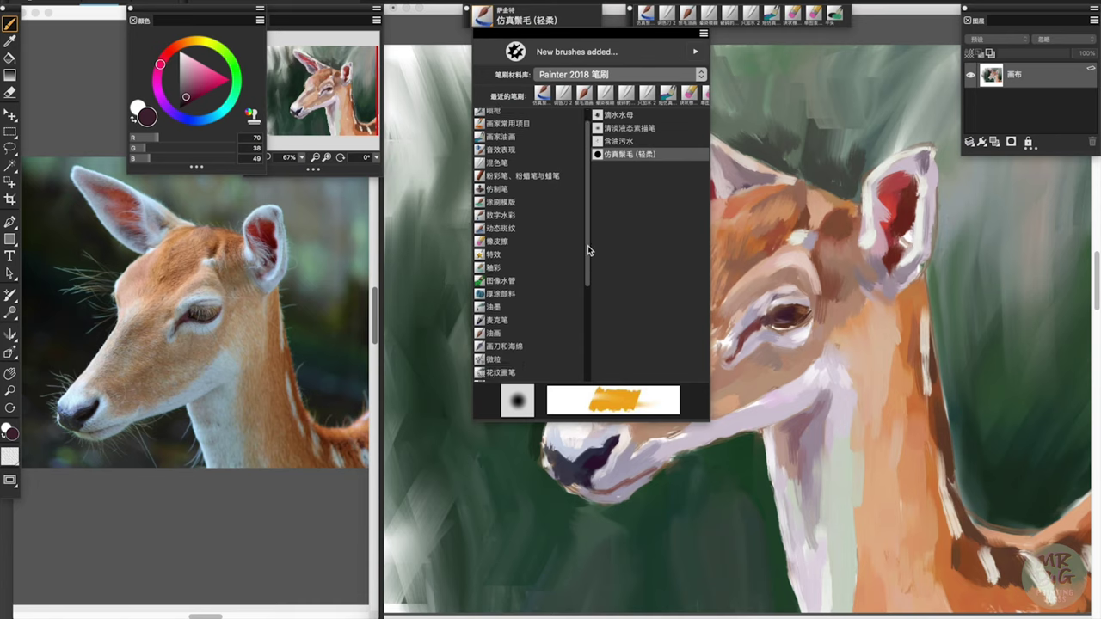
pyautogui.scroll(-2, 588, 303)
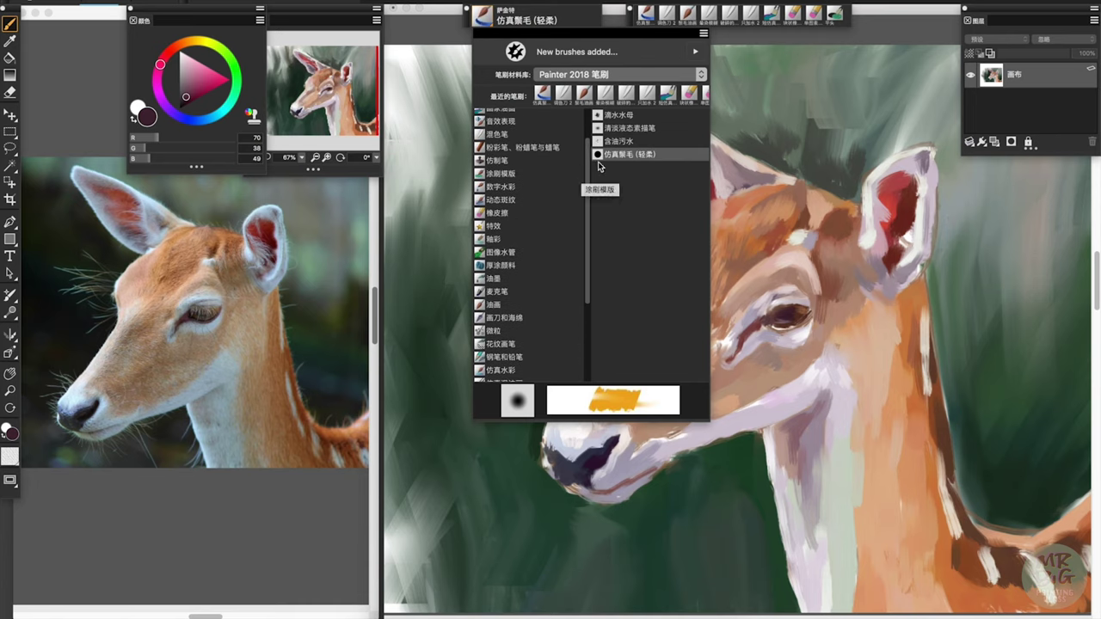
pyautogui.click(620, 128)
pyautogui.keyDown('alt'); pyautogui.click(900, 381); pyautogui.keyUp('alt')
pyautogui.keyDown('alt'); pyautogui.click(855, 394); pyautogui.keyUp('alt')
# Try light grey-green, mauve-grey and dark red-brown colours
pyautogui.keyDown('alt'); pyautogui.click(845, 363); pyautogui.keyUp('alt')
pyautogui.keyDown('alt'); pyautogui.click(834, 421); pyautogui.keyUp('alt')
pyautogui.keyDown('alt'); pyautogui.click(848, 479); pyautogui.keyUp('alt')
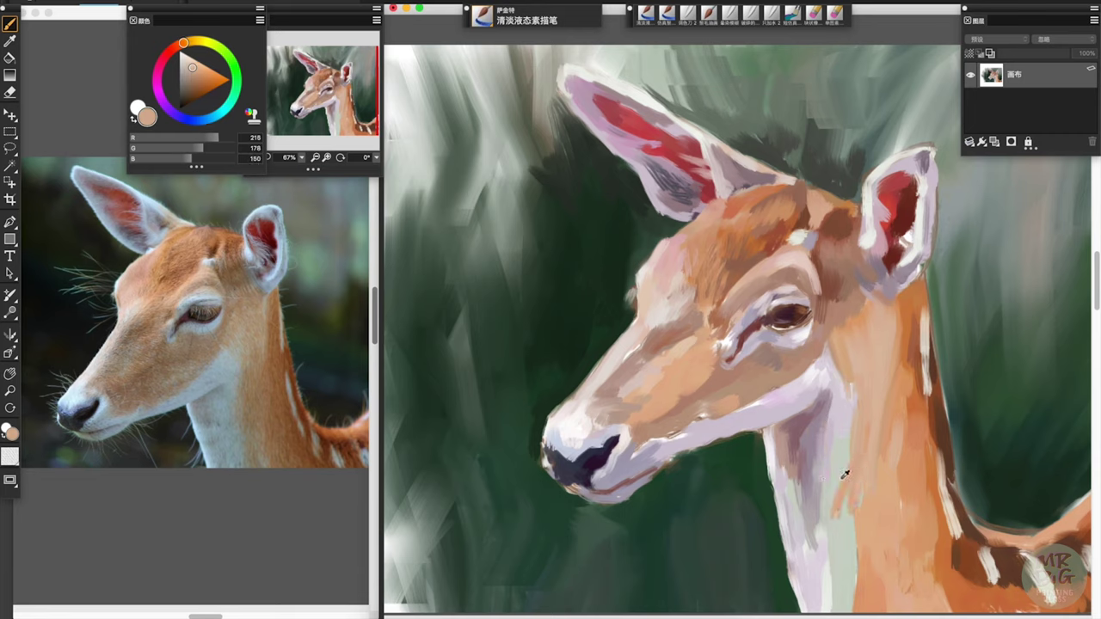
pyautogui.keyDown('alt'); pyautogui.click(847, 447); pyautogui.keyUp('alt')
pyautogui.keyDown('alt'); pyautogui.click(813, 524); pyautogui.keyUp('alt')
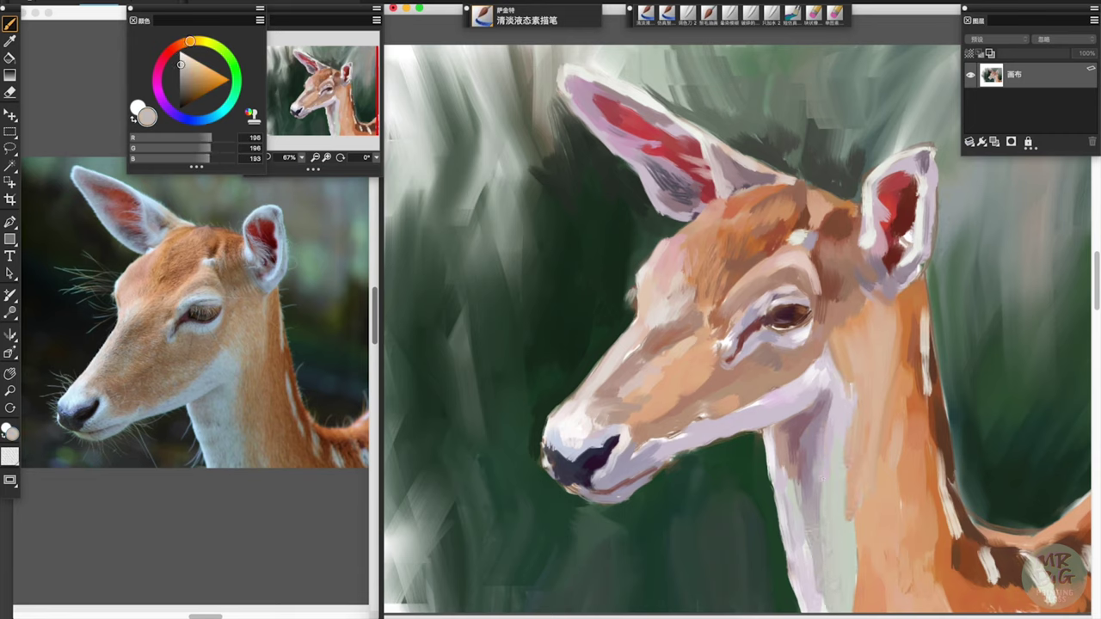
pyautogui.keyDown('alt'); pyautogui.click(793, 456); pyautogui.keyUp('alt')
pyautogui.keyDown('alt'); pyautogui.click(800, 512); pyautogui.keyUp('alt')
pyautogui.keyDown('alt'); pyautogui.click(826, 217); pyautogui.keyUp('alt')
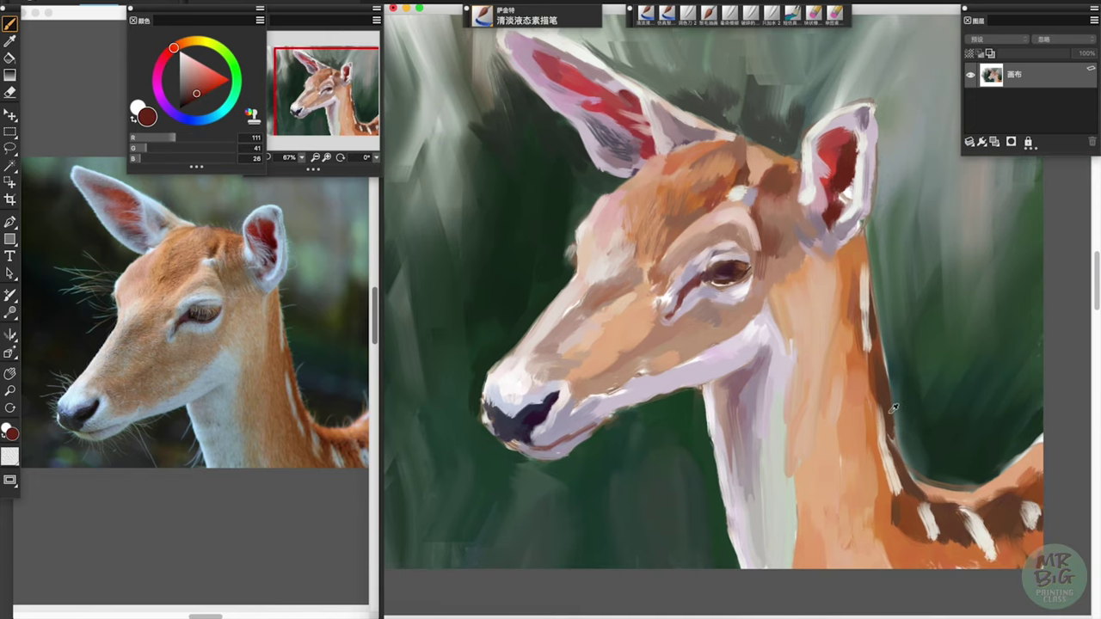
# Try orange, dark brown, bright orange, pale lavender, grey-purple and purple colours
pyautogui.keyDown('alt'); pyautogui.click(911, 533); pyautogui.keyUp('alt')
pyautogui.keyDown('alt'); pyautogui.click(895, 450); pyautogui.keyUp('alt')
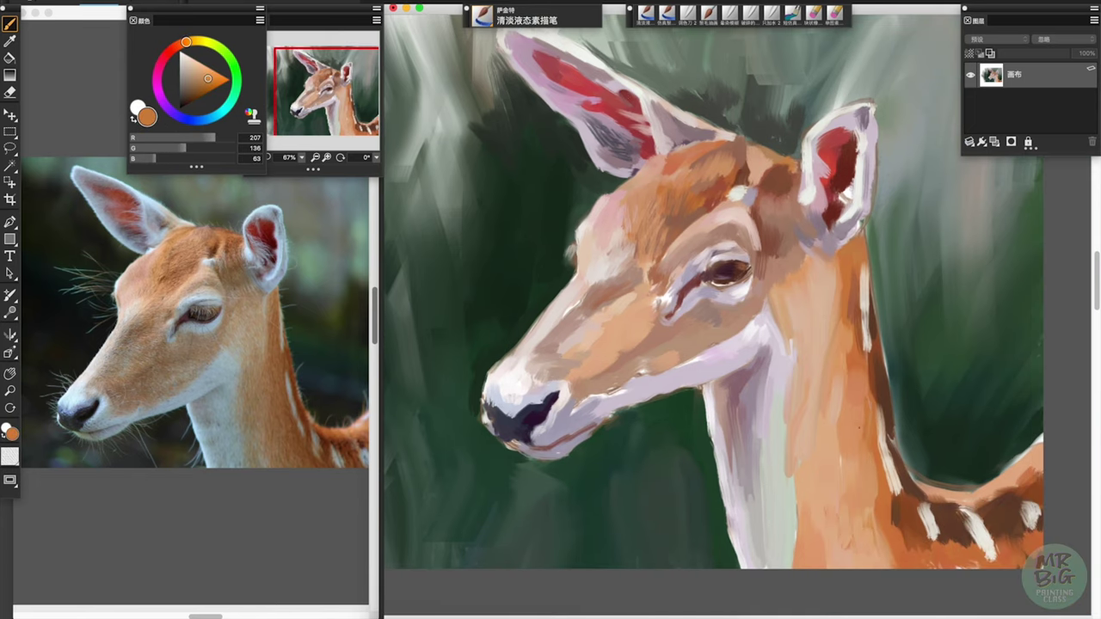
pyautogui.keyDown('alt'); pyautogui.click(878, 359); pyautogui.keyUp('alt')
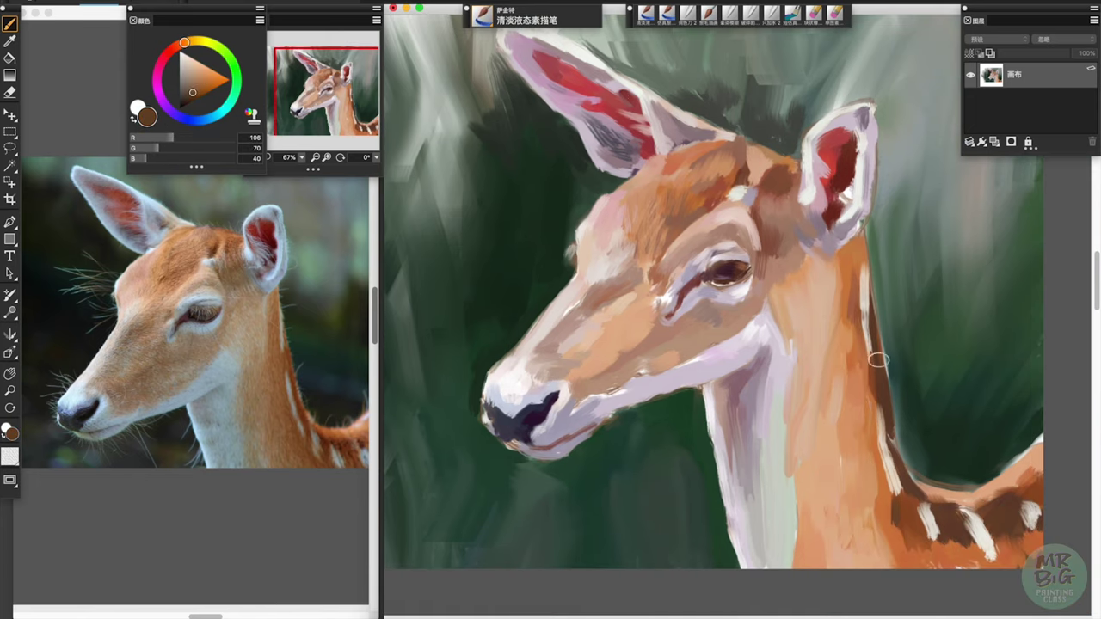
pyautogui.keyDown('alt'); pyautogui.click(953, 542); pyautogui.keyUp('alt')
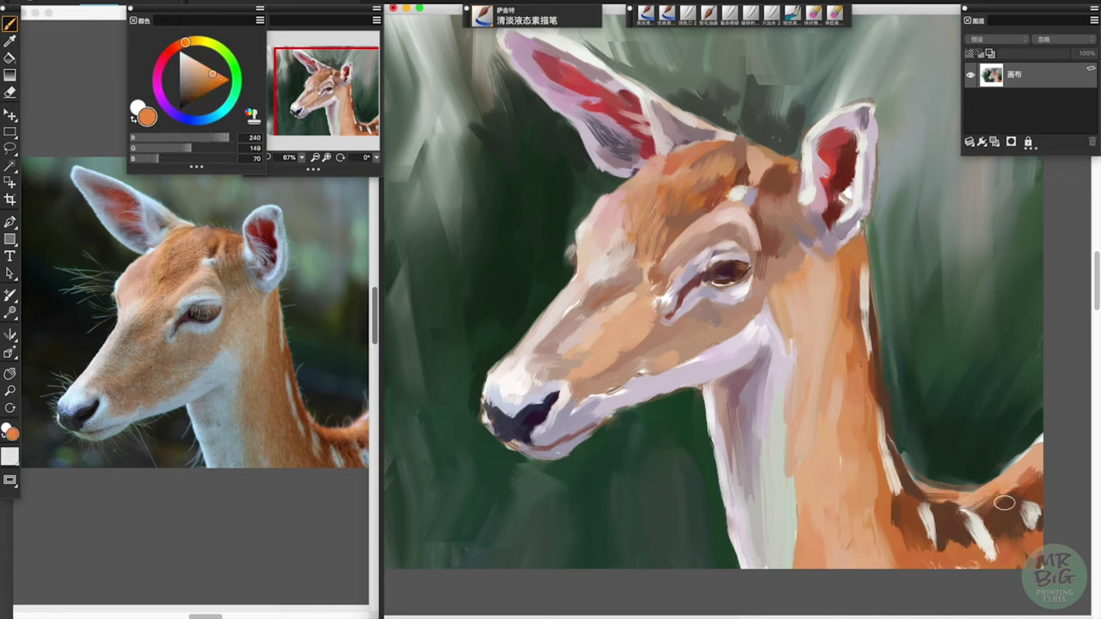
pyautogui.keyDown('alt'); pyautogui.click(981, 534); pyautogui.keyUp('alt')
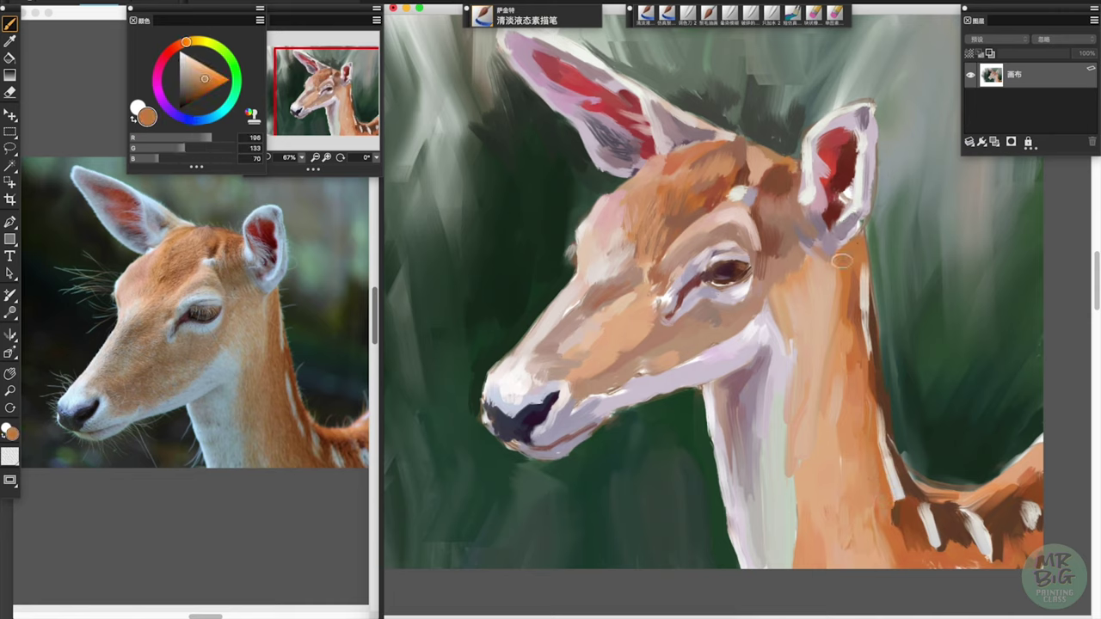
pyautogui.keyDown('alt'); pyautogui.click(621, 137); pyautogui.keyUp('alt')
pyautogui.keyDown('alt'); pyautogui.click(831, 239); pyautogui.keyUp('alt')
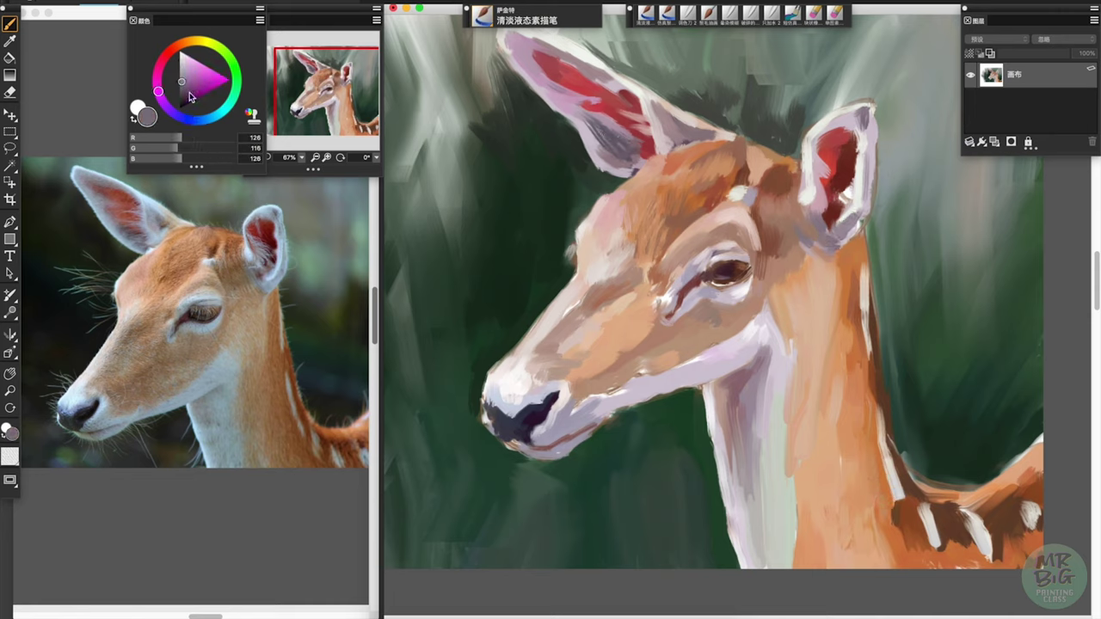
pyautogui.click(188, 89)
# Sample brown-orange, light tan and orange tones from the head, neck and shoulder
pyautogui.keyDown('alt'); pyautogui.click(795, 187); pyautogui.keyUp('alt')
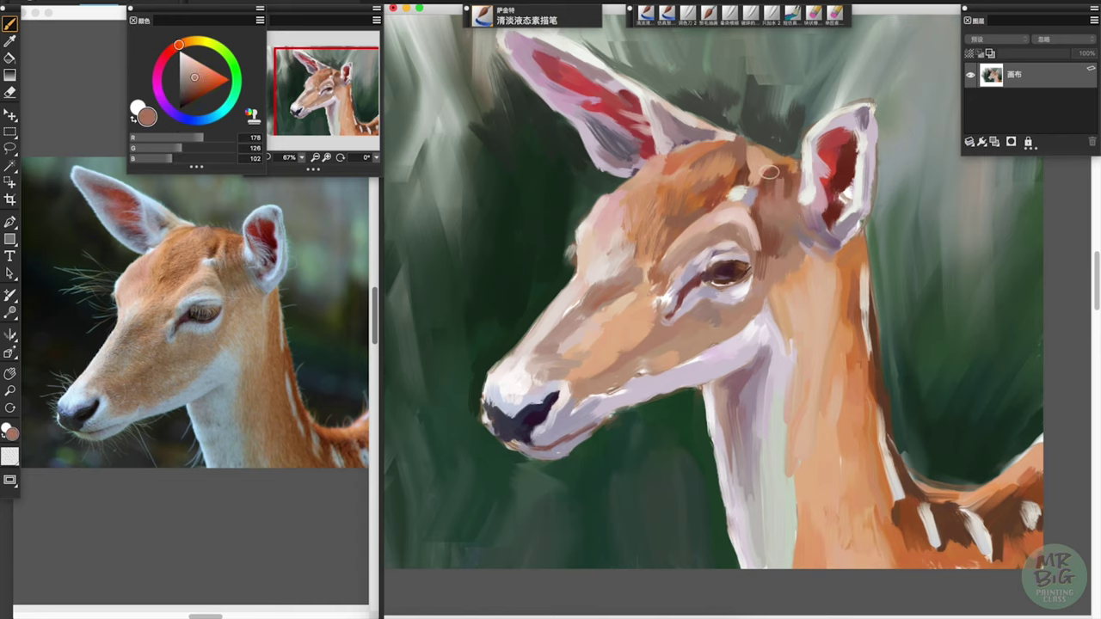
pyautogui.keyDown('alt'); pyautogui.click(684, 182); pyautogui.keyUp('alt')
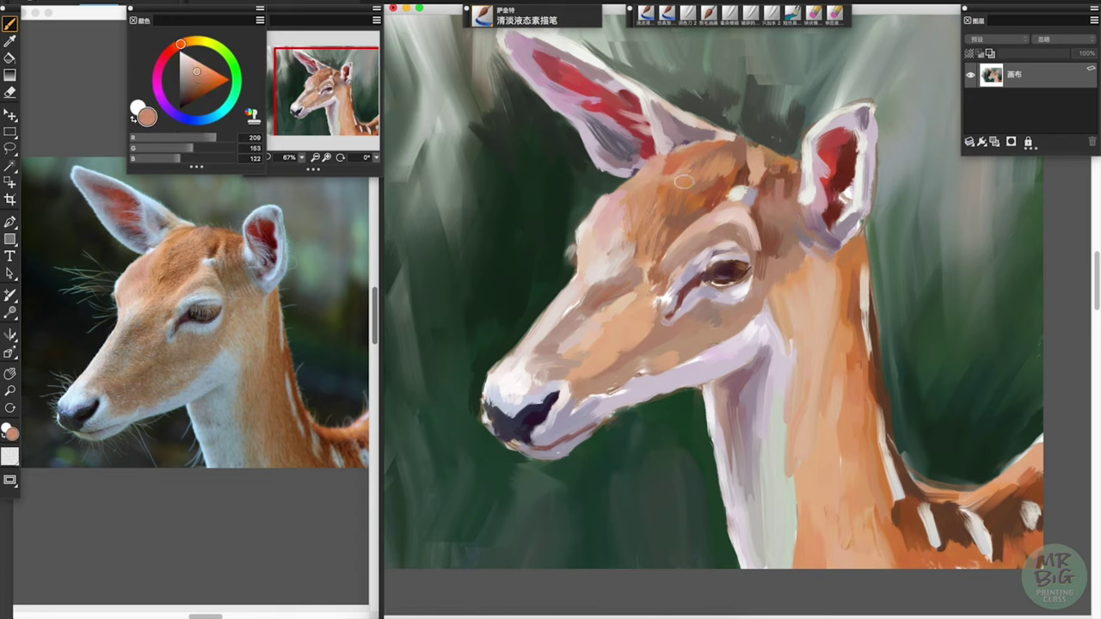
pyautogui.keyDown('alt'); pyautogui.click(842, 348); pyautogui.keyUp('alt')
pyautogui.keyDown('alt'); pyautogui.click(831, 411); pyautogui.keyUp('alt')
pyautogui.keyDown('alt'); pyautogui.click(786, 387); pyautogui.keyUp('alt')
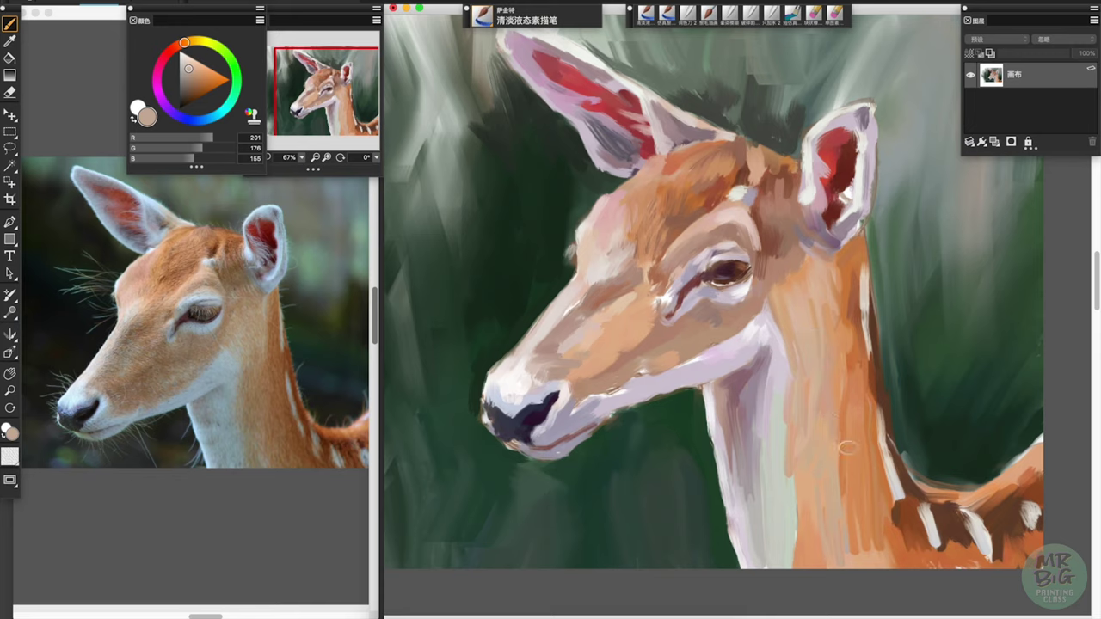
pyautogui.keyDown('alt'); pyautogui.click(957, 551); pyautogui.keyUp('alt')
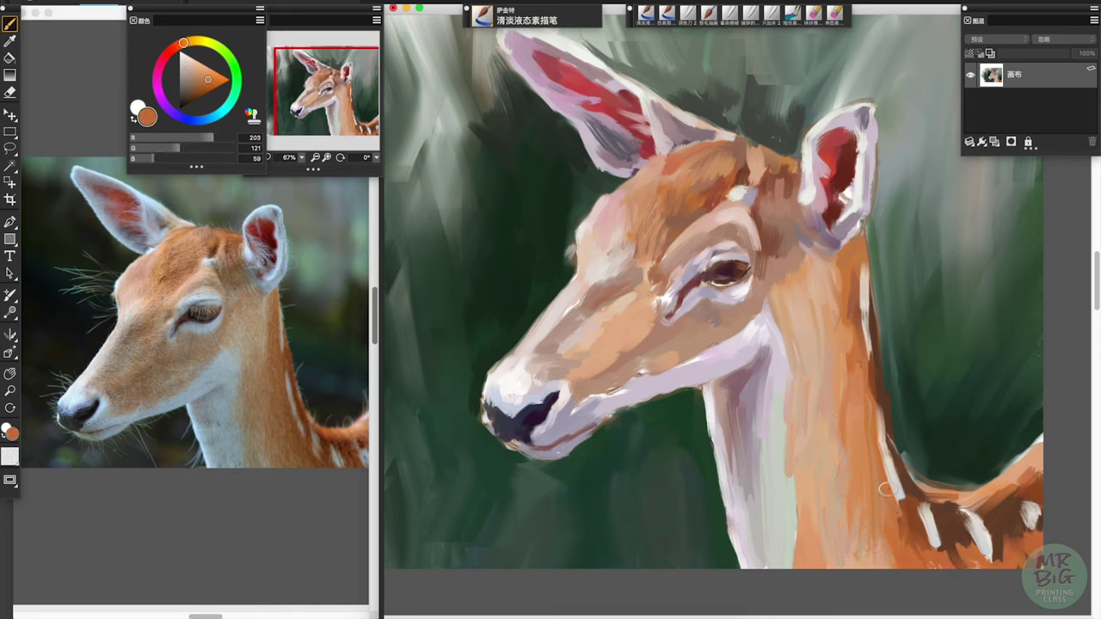
# Sample mauve and dark red-brown from the right ear, then a brighter red and ear-base browns
pyautogui.keyDown('alt'); pyautogui.click(857, 222); pyautogui.keyUp('alt')
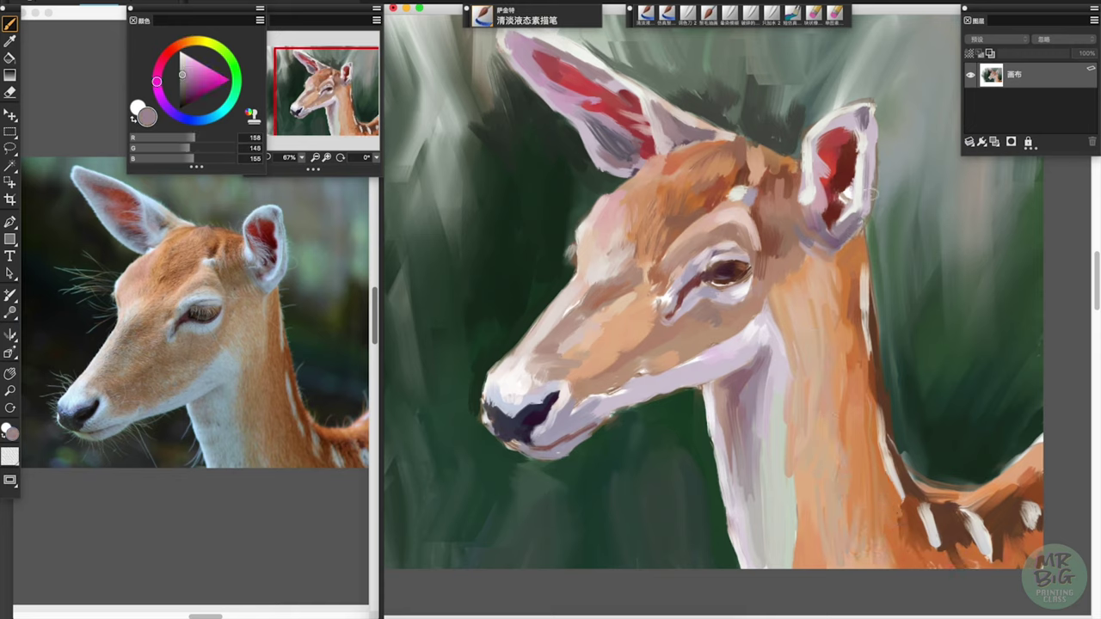
pyautogui.keyDown('alt'); pyautogui.click(871, 198); pyautogui.keyUp('alt')
pyautogui.keyDown('alt'); pyautogui.click(842, 203); pyautogui.keyUp('alt')
pyautogui.keyDown('alt'); pyautogui.click(847, 149); pyautogui.keyUp('alt')
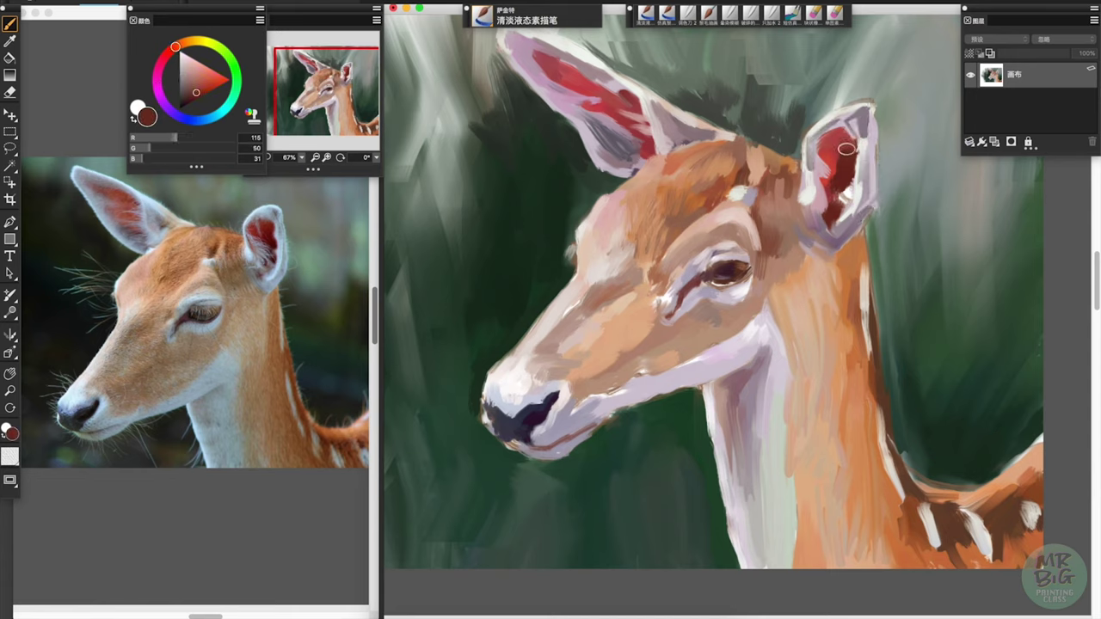
pyautogui.keyDown('alt'); pyautogui.click(836, 160); pyautogui.keyUp('alt')
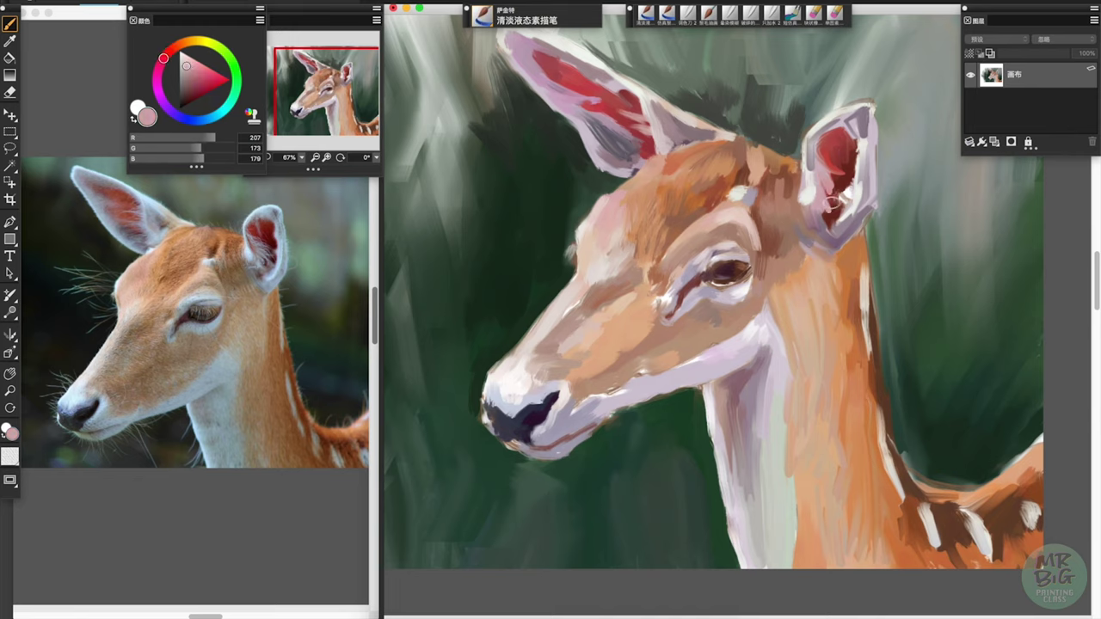
pyautogui.keyDown('alt'); pyautogui.click(807, 188); pyautogui.keyUp('alt')
pyautogui.keyDown('alt'); pyautogui.click(792, 207); pyautogui.keyUp('alt')
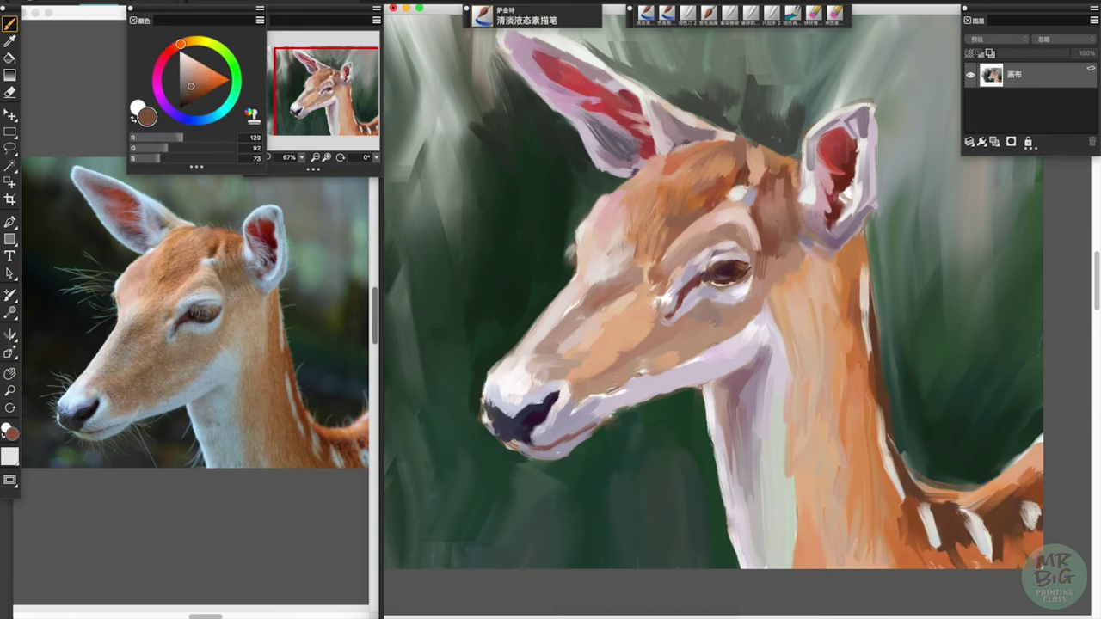
# Pick greyish tan and lavender face tones and paint a darker tan stroke below the eye
pyautogui.keyDown('alt'); pyautogui.click(740, 303); pyautogui.keyUp('alt')
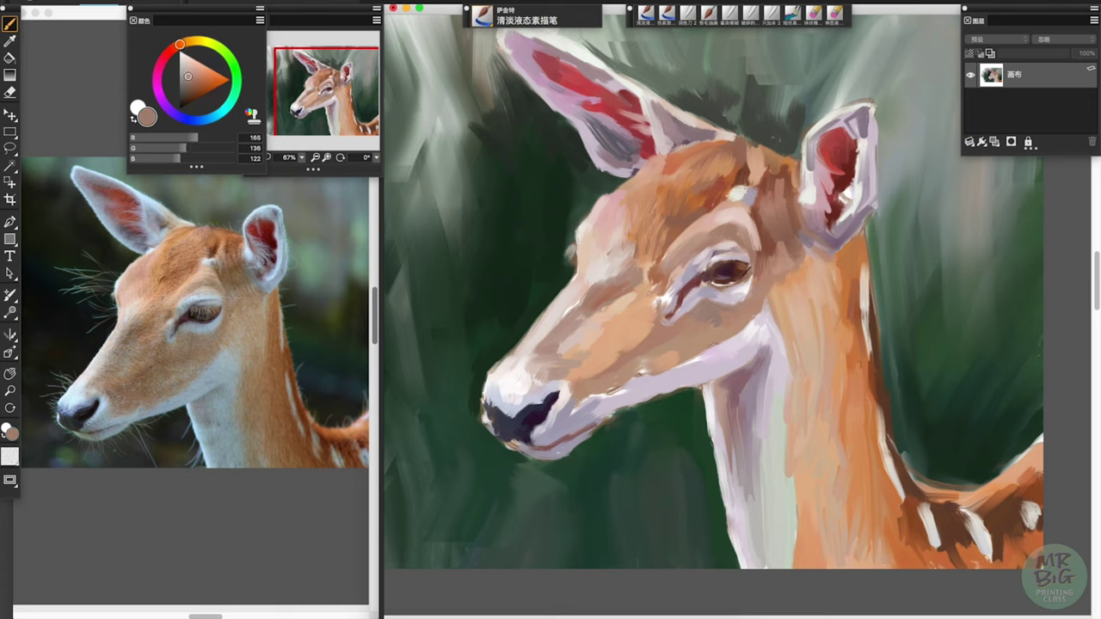
pyautogui.keyDown('alt'); pyautogui.click(768, 315); pyautogui.keyUp('alt')
pyautogui.keyDown('alt'); pyautogui.click(714, 344); pyautogui.keyUp('alt')
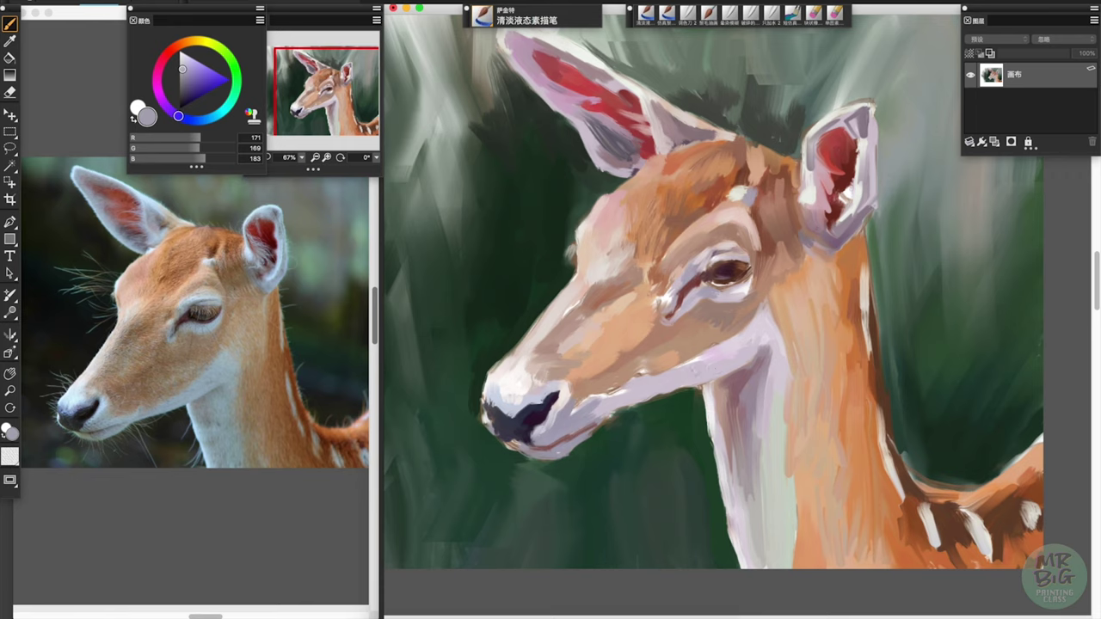
pyautogui.keyDown('alt'); pyautogui.click(641, 372); pyautogui.keyUp('alt')
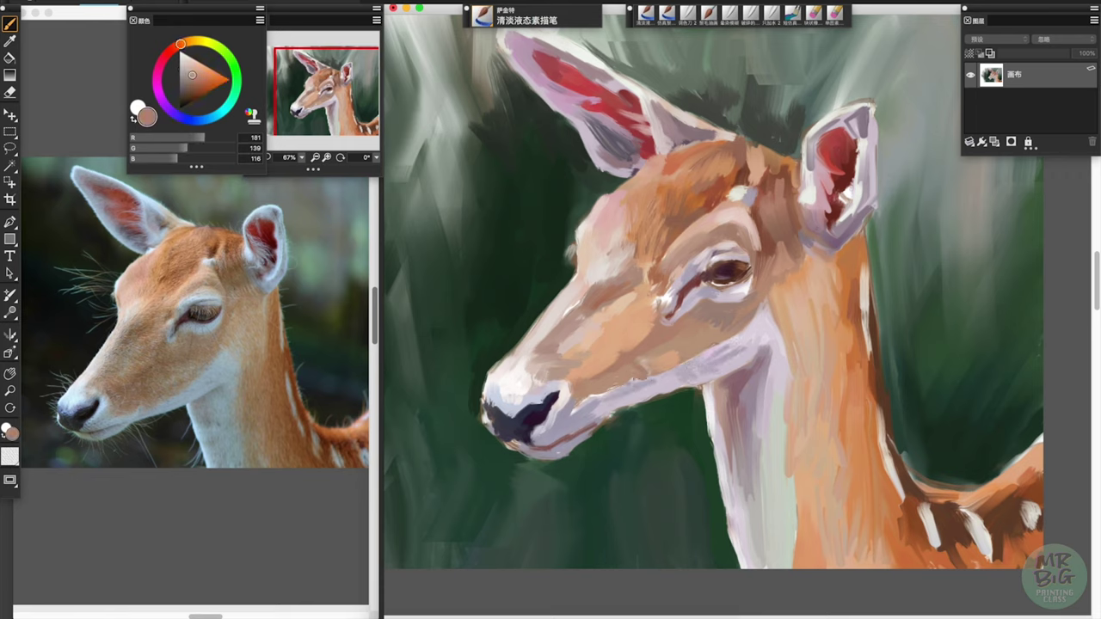
pyautogui.keyDown('alt'); pyautogui.click(660, 330); pyautogui.keyUp('alt')
pyautogui.moveTo(659, 324); pyautogui.dragTo(632, 344)
pyautogui.keyDown('alt'); pyautogui.click(616, 305); pyautogui.keyUp('alt')
pyautogui.keyDown('alt'); pyautogui.click(727, 290); pyautogui.keyUp('alt')
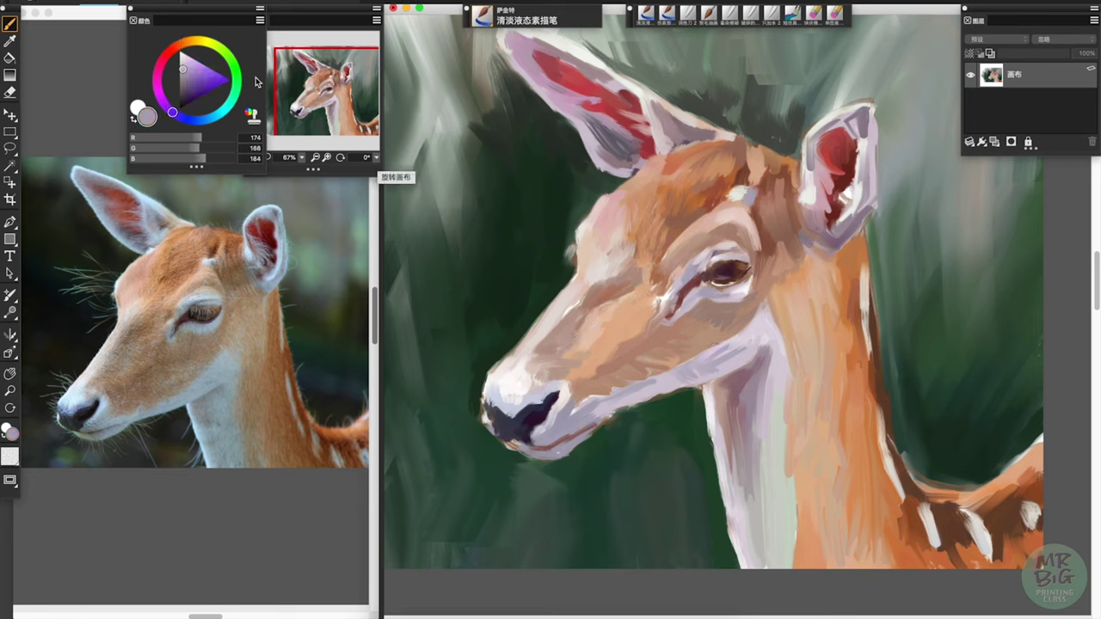
pyautogui.keyDown('alt'); pyautogui.click(692, 316); pyautogui.keyUp('alt')
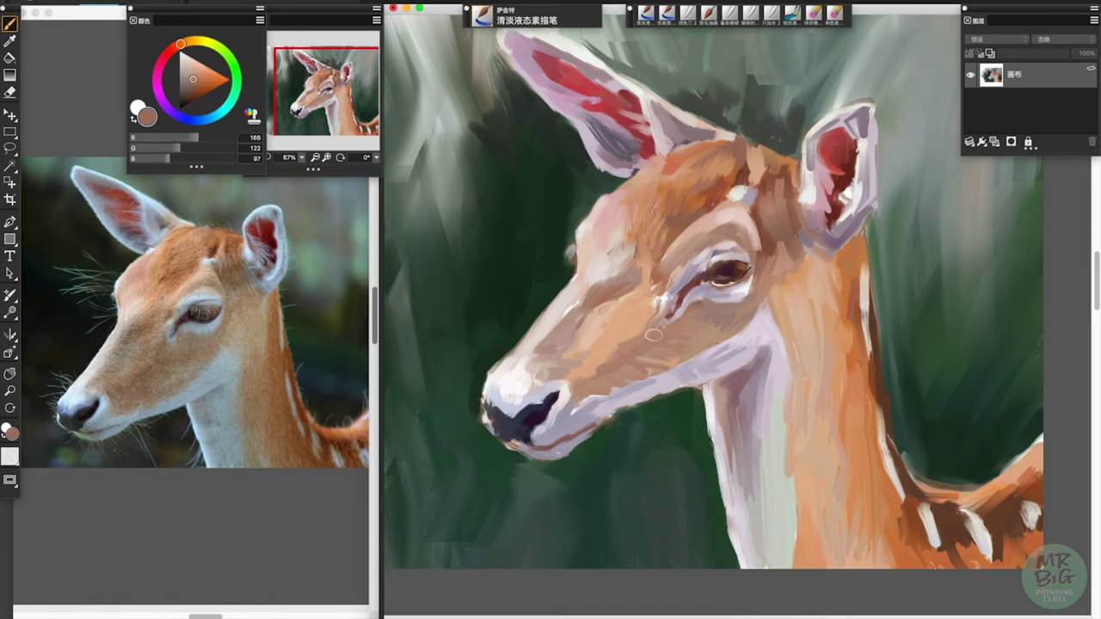
# Pick light tan, near-white, greyish mauve, muted brown and orange-brown for the forehead and ear base
pyautogui.keyDown('alt'); pyautogui.click(602, 338); pyautogui.keyUp('alt')
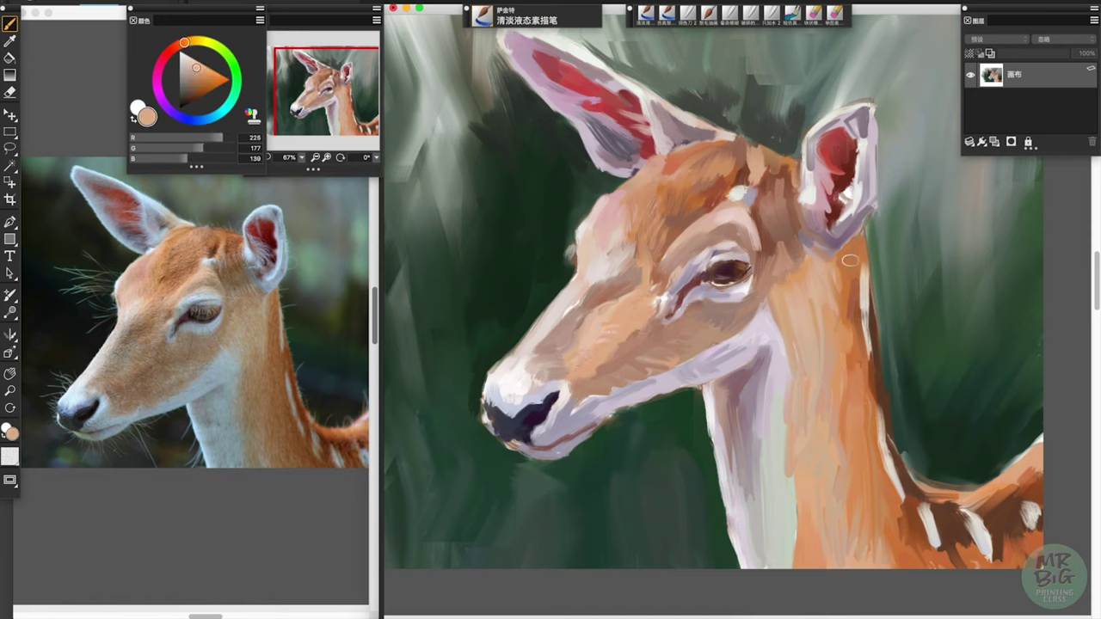
pyautogui.keyDown('alt'); pyautogui.click(865, 192); pyautogui.keyUp('alt')
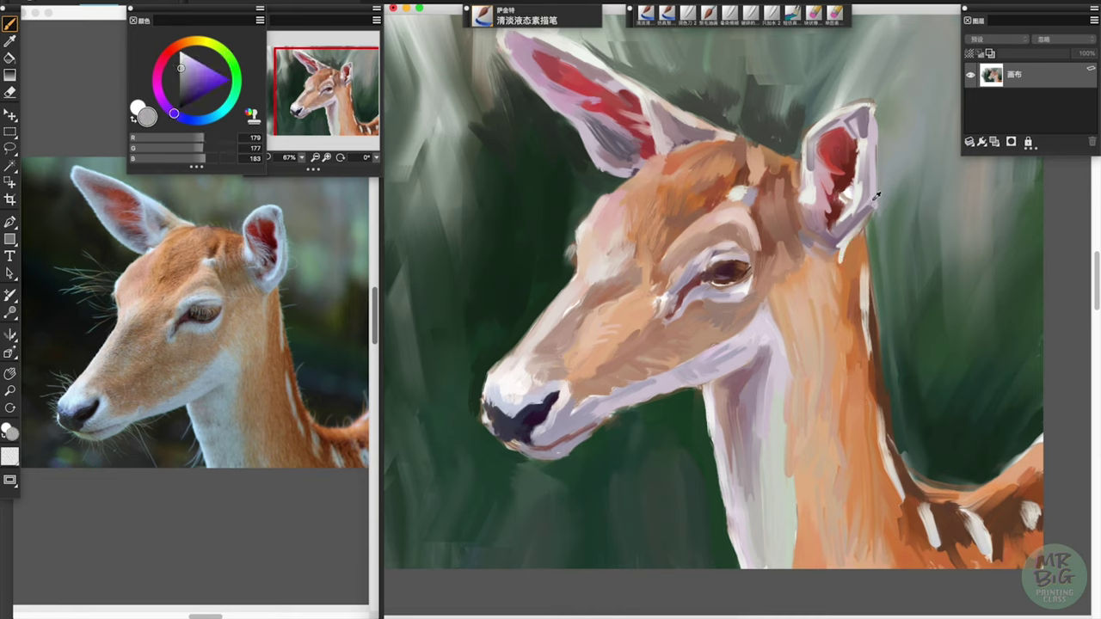
pyautogui.keyDown('alt'); pyautogui.click(848, 250); pyautogui.keyUp('alt')
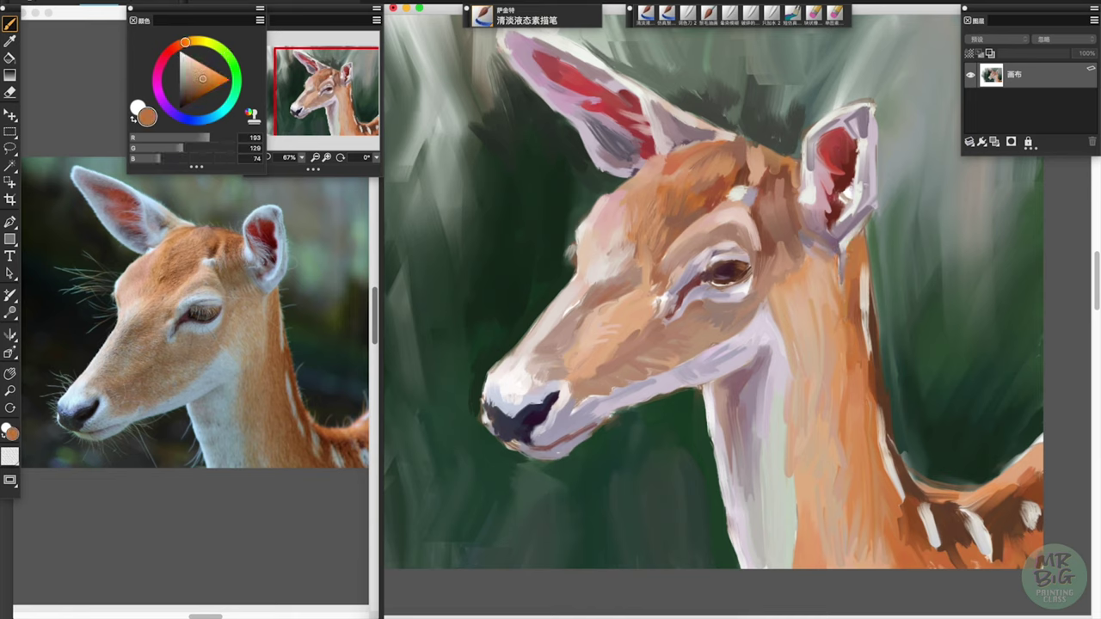
pyautogui.keyDown('alt'); pyautogui.click(561, 387); pyautogui.keyUp('alt')
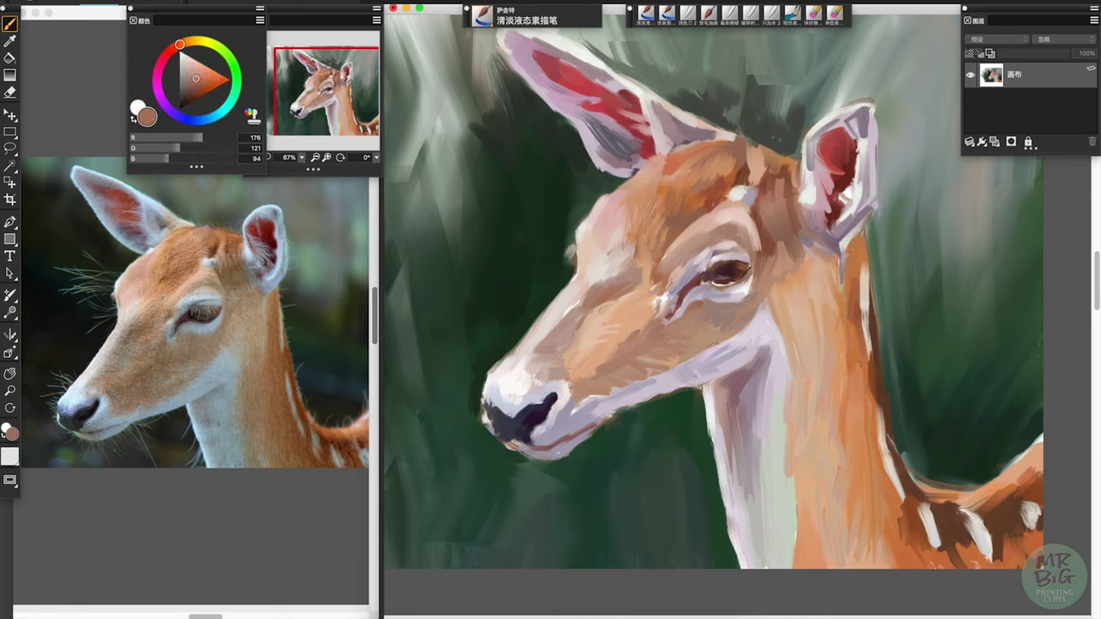
pyautogui.keyDown('alt'); pyautogui.click(751, 171); pyautogui.keyUp('alt')
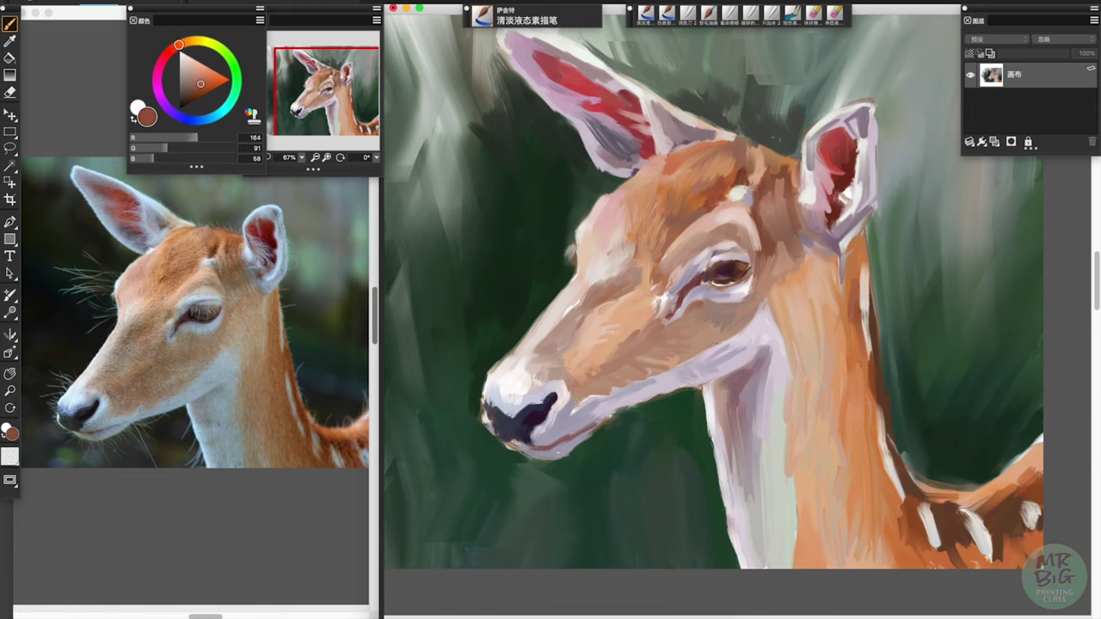
pyautogui.keyDown('alt'); pyautogui.click(753, 190); pyautogui.keyUp('alt')
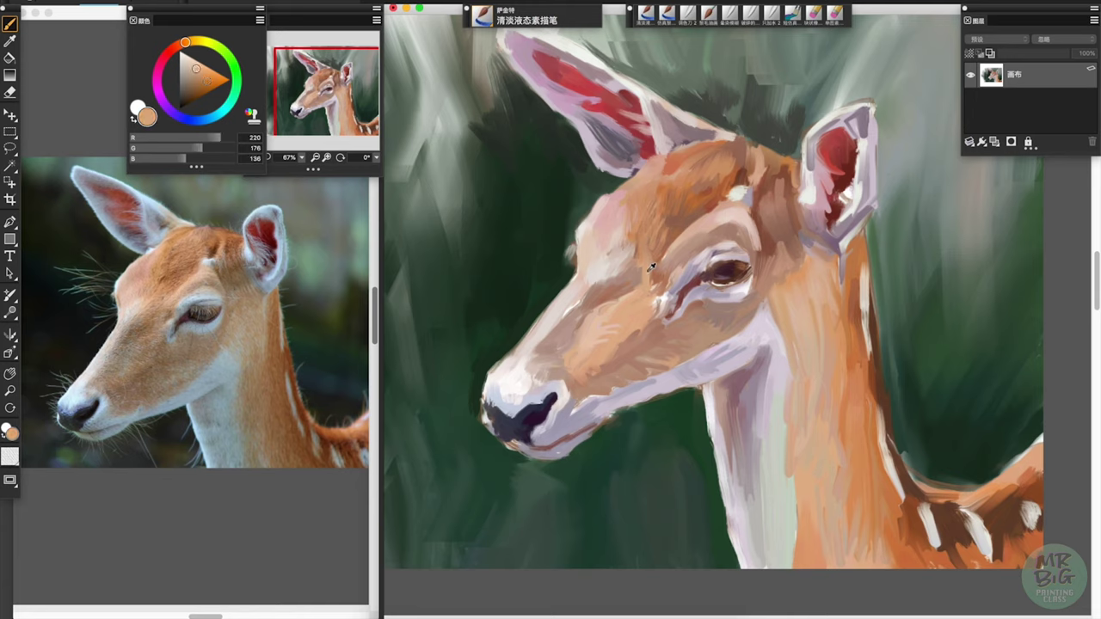
pyautogui.keyDown('alt'); pyautogui.click(620, 331); pyautogui.keyUp('alt')
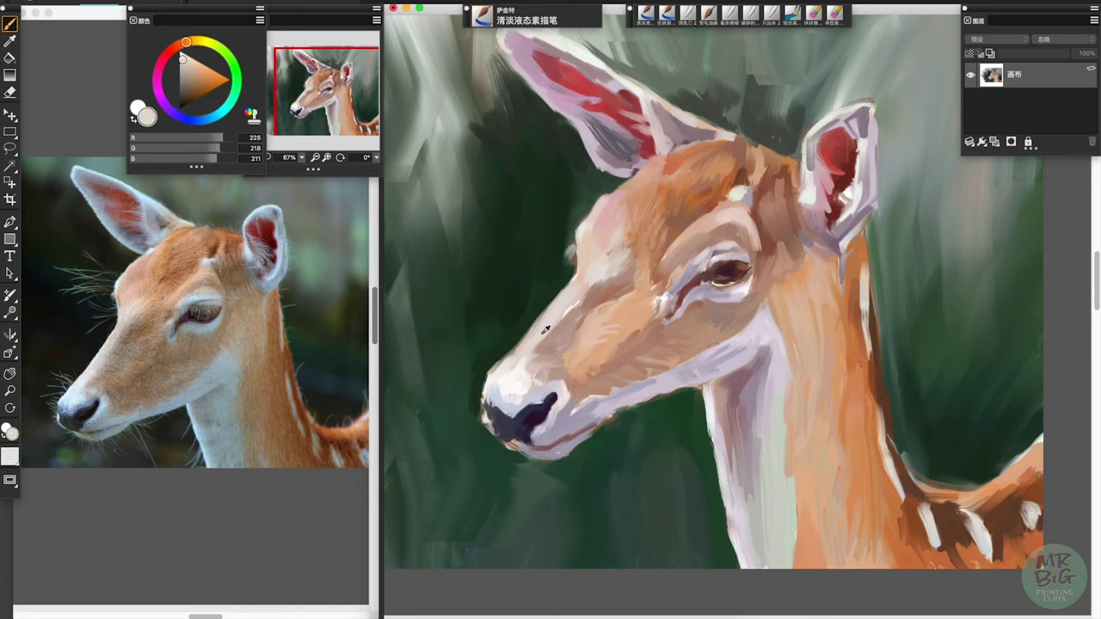
# Try the dark background green, grey-blue, light grey-purple and near-white tones
pyautogui.keyDown('alt'); pyautogui.click(512, 335); pyautogui.keyUp('alt')
pyautogui.keyDown('alt'); pyautogui.click(494, 401); pyautogui.keyUp('alt')
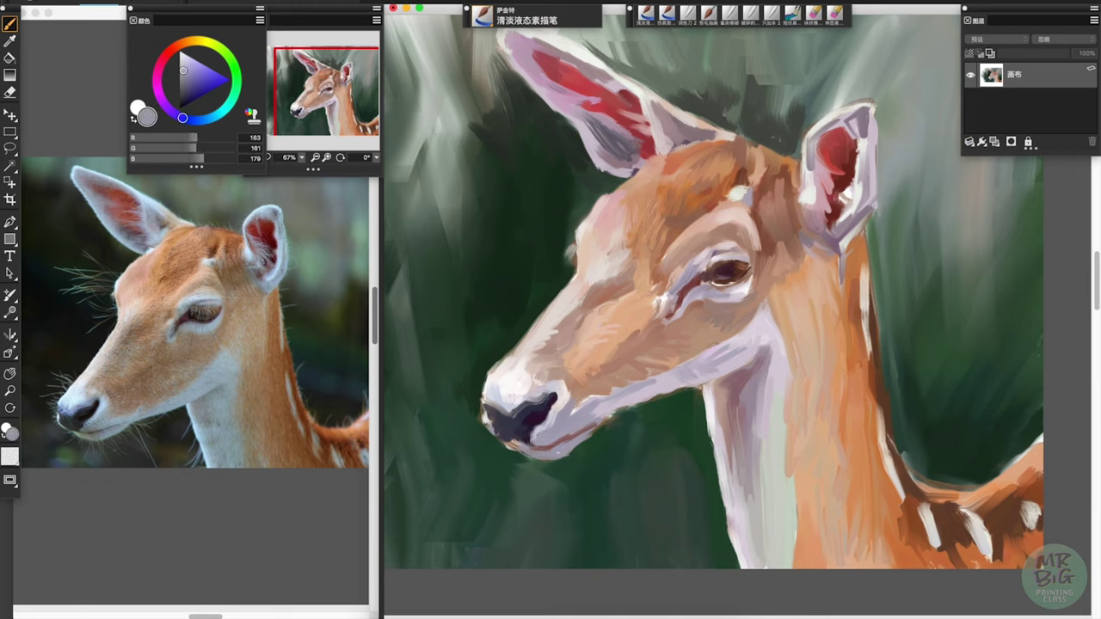
pyautogui.keyDown('alt'); pyautogui.click(526, 448); pyautogui.keyUp('alt')
pyautogui.keyDown('alt'); pyautogui.click(564, 385); pyautogui.keyUp('alt')
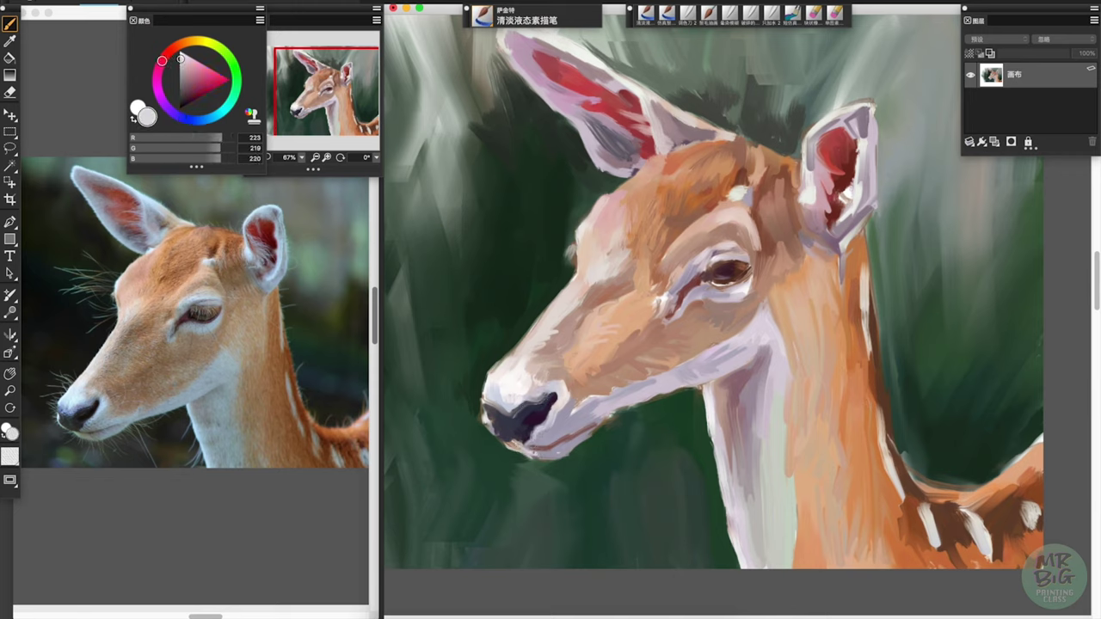
pyautogui.keyDown('alt'); pyautogui.click(551, 438); pyautogui.keyUp('alt')
pyautogui.keyDown('alt'); pyautogui.click(607, 408); pyautogui.keyUp('alt')
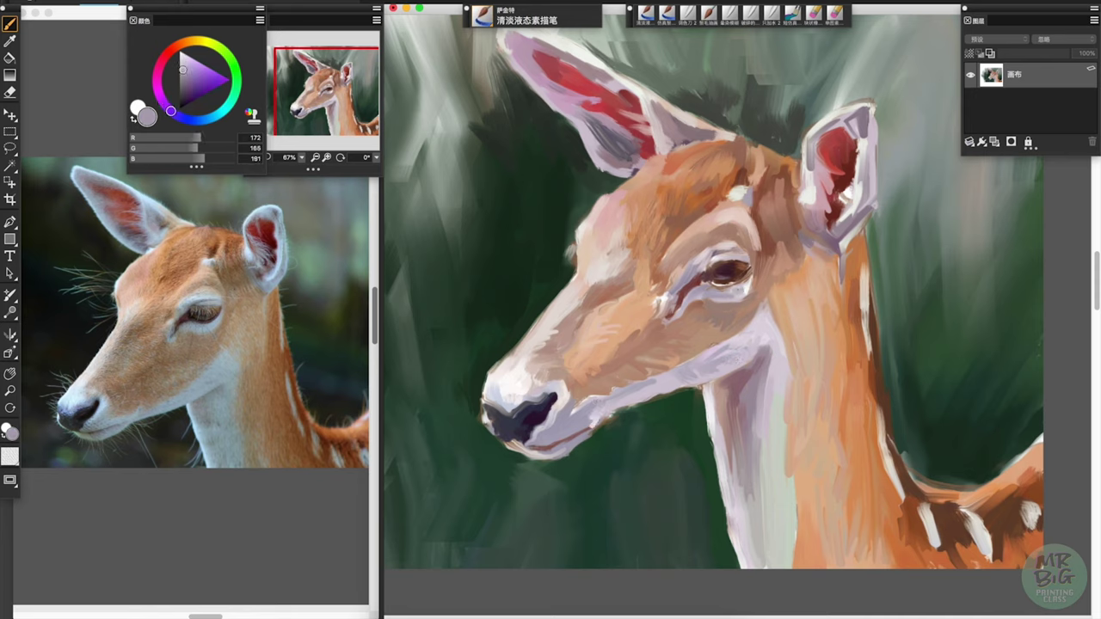
# Pick deep brown, orange-brown, light orange, near-white, light grey-blue and dark background green
pyautogui.keyDown('alt'); pyautogui.click(756, 279); pyautogui.keyUp('alt')
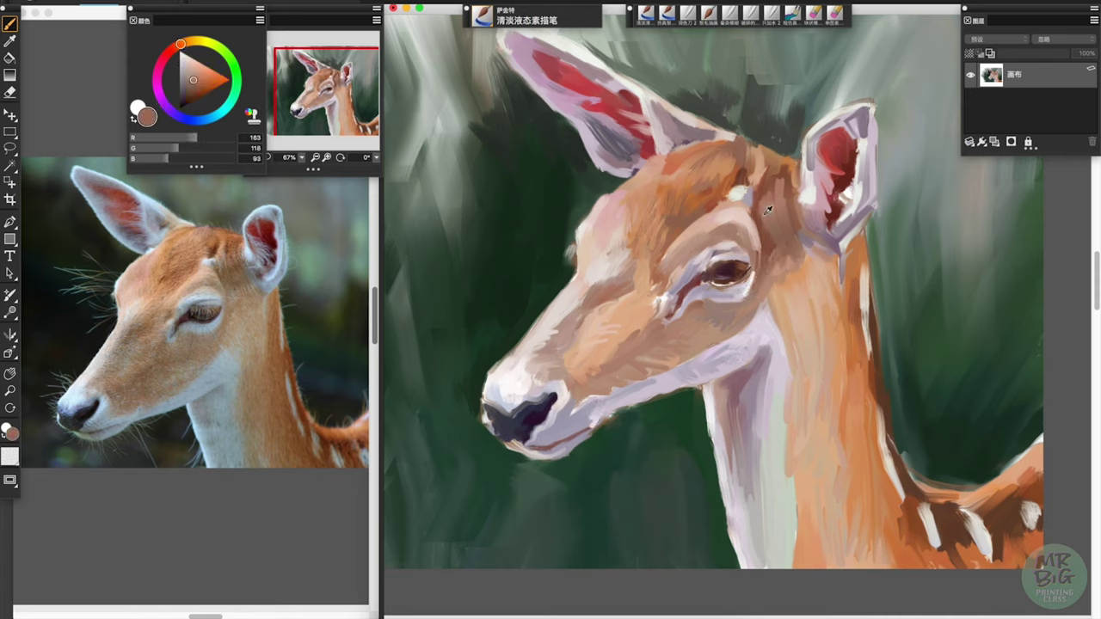
pyautogui.click(193, 91)
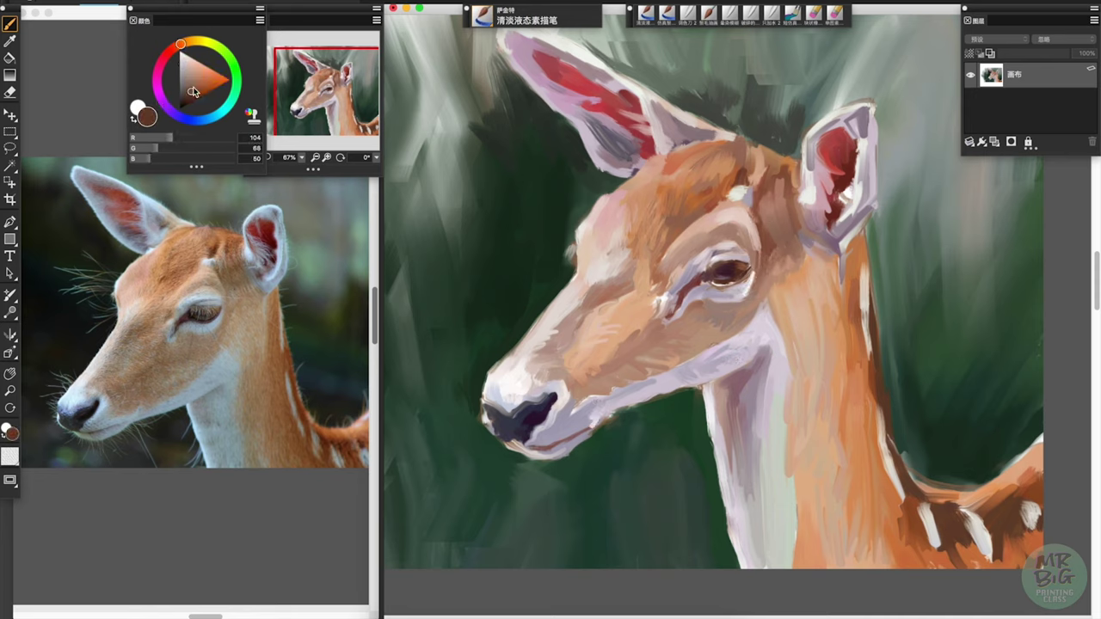
pyautogui.keyDown('alt'); pyautogui.click(735, 161); pyautogui.keyUp('alt')
pyautogui.keyDown('alt'); pyautogui.click(828, 313); pyautogui.keyUp('alt')
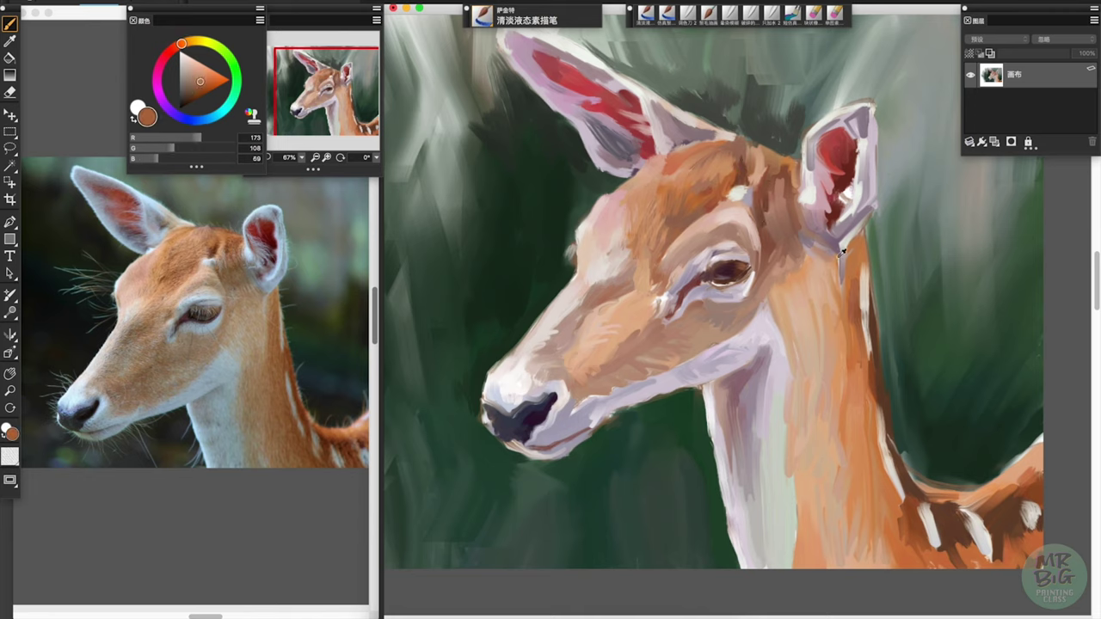
pyautogui.keyDown('alt'); pyautogui.click(801, 404); pyautogui.keyUp('alt')
pyautogui.keyDown('alt'); pyautogui.click(572, 390); pyautogui.keyUp('alt')
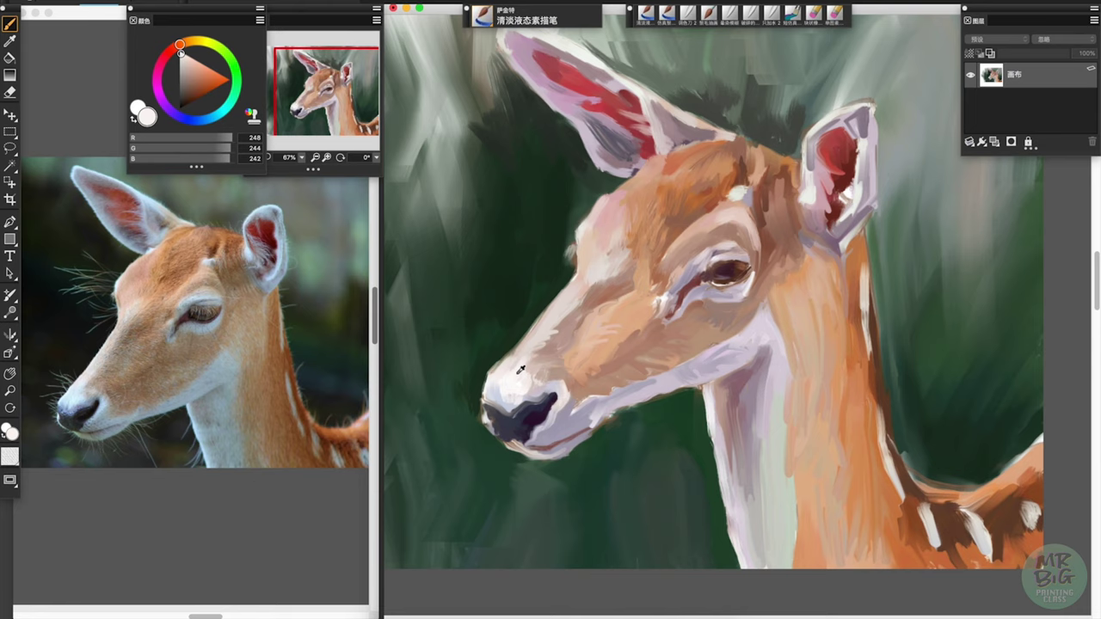
pyautogui.click(228, 106)
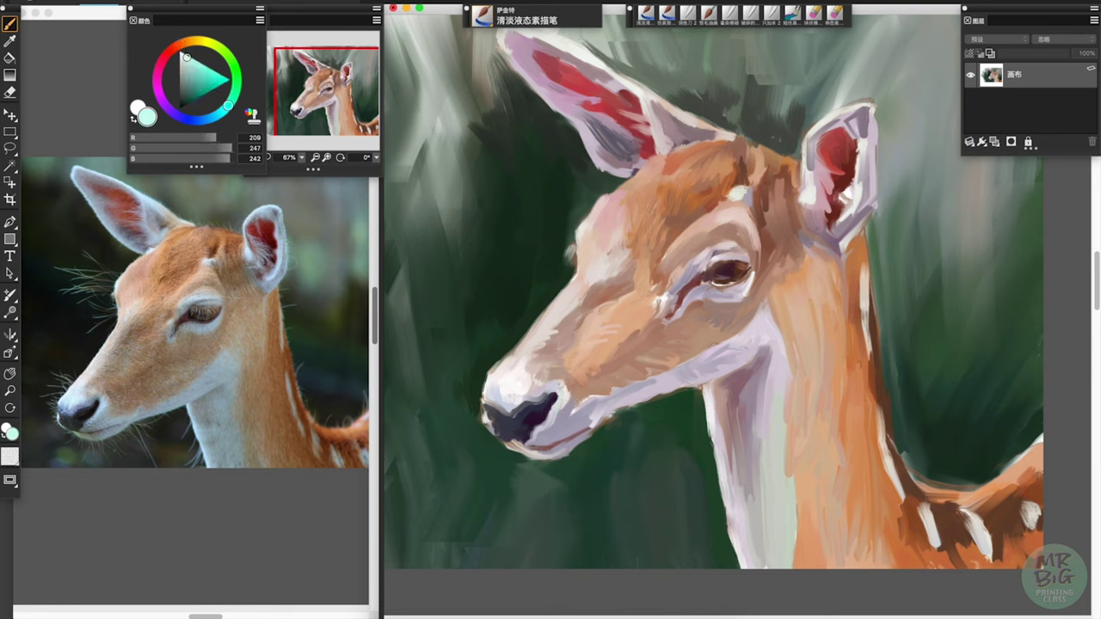
pyautogui.keyDown('alt'); pyautogui.click(544, 446); pyautogui.keyUp('alt')
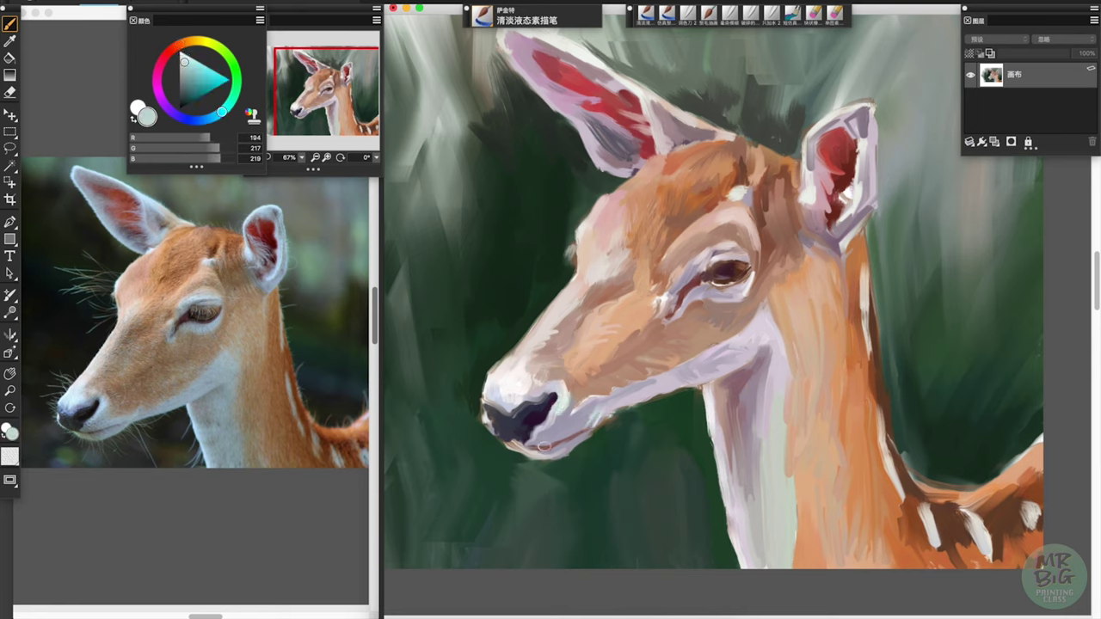
pyautogui.keyDown('alt'); pyautogui.click(465, 198); pyautogui.keyUp('alt')
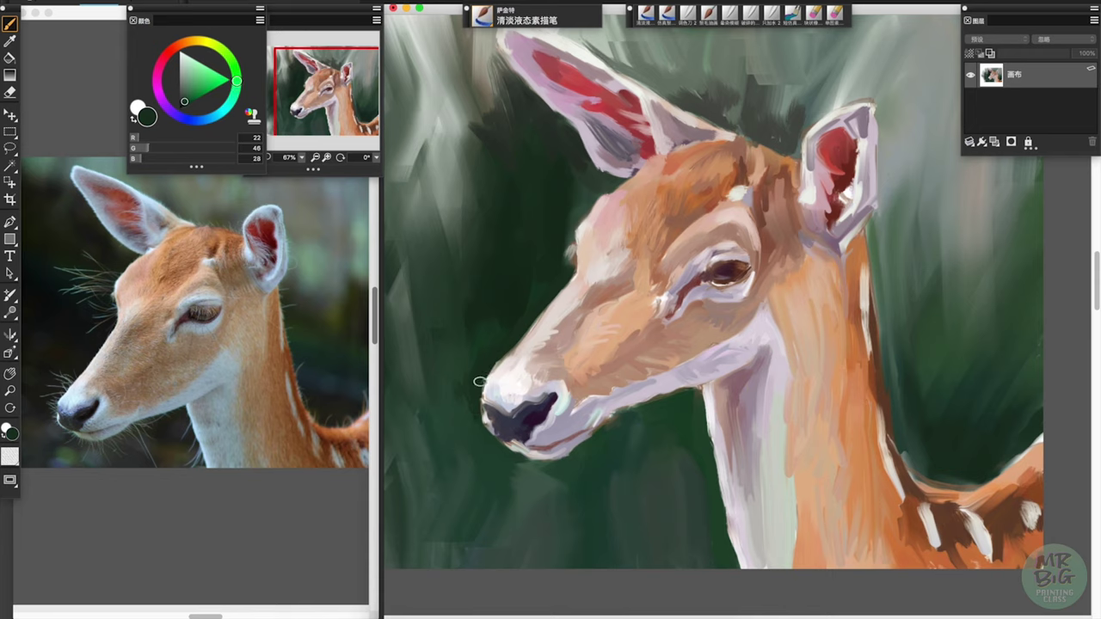
# Pick light warm grey, dark green, light peach, orange, greyish pink and tan colours
pyautogui.keyDown('alt'); pyautogui.click(531, 337); pyautogui.keyUp('alt')
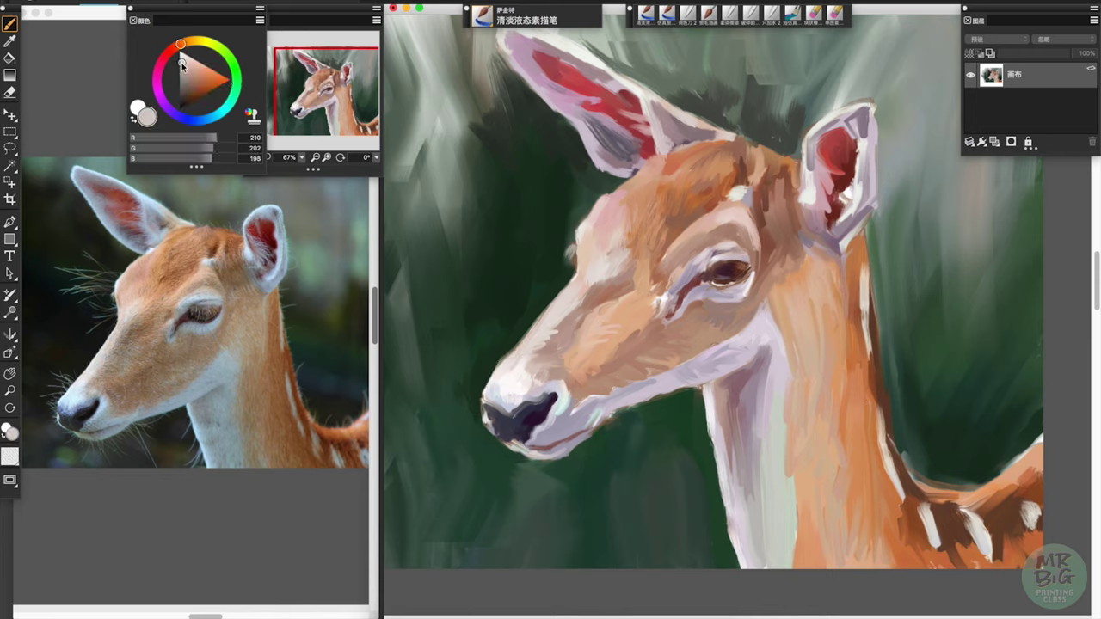
pyautogui.keyDown('alt'); pyautogui.click(559, 282); pyautogui.keyUp('alt')
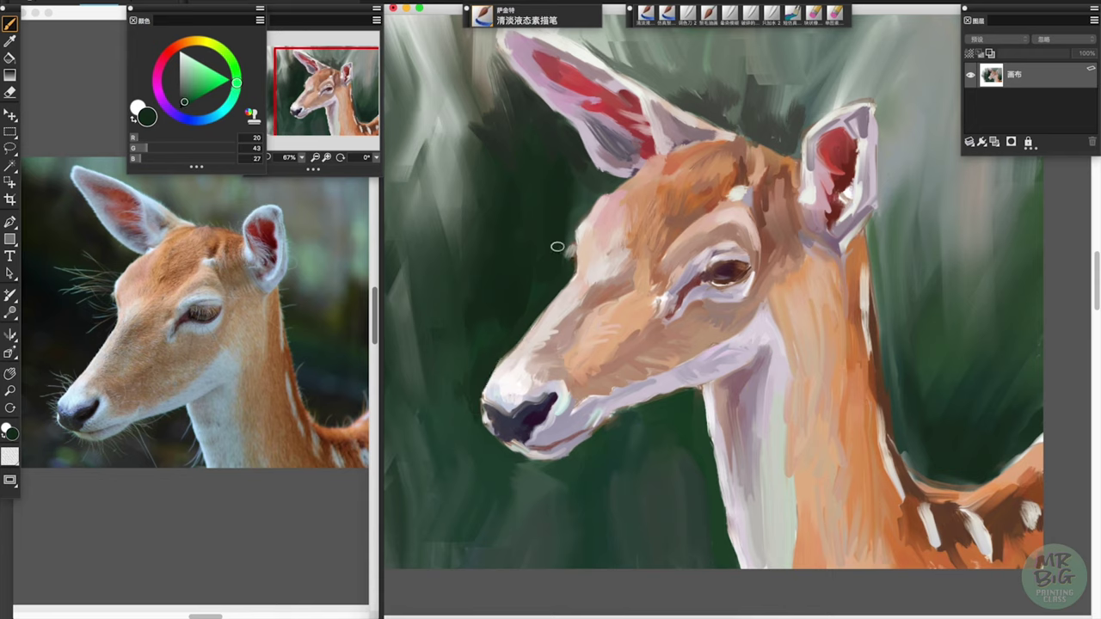
pyautogui.keyDown('alt'); pyautogui.click(586, 226); pyautogui.keyUp('alt')
pyautogui.keyDown('alt'); pyautogui.click(591, 210); pyautogui.keyUp('alt')
pyautogui.keyDown('alt'); pyautogui.click(657, 170); pyautogui.keyUp('alt')
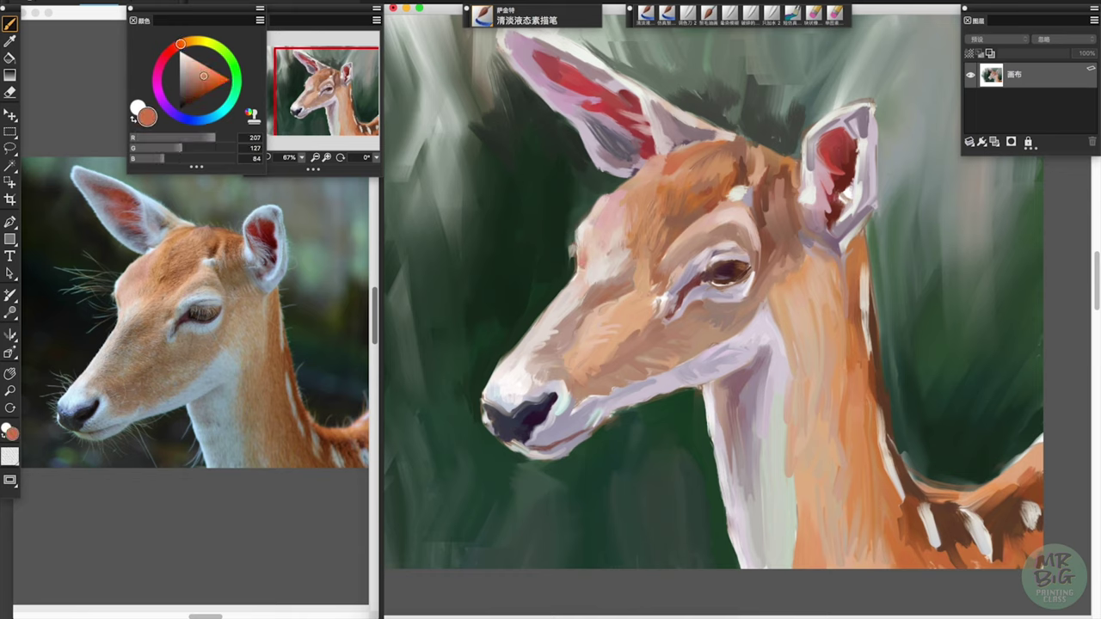
pyautogui.keyDown('alt'); pyautogui.click(644, 275); pyautogui.keyUp('alt')
pyautogui.keyDown('alt'); pyautogui.click(612, 301); pyautogui.keyUp('alt')
pyautogui.keyDown('alt'); pyautogui.click(570, 320); pyautogui.keyUp('alt')
pyautogui.keyDown('alt'); pyautogui.click(602, 290); pyautogui.keyUp('alt')
# Pick greyish purple, orange-brown, darker brown and dark red-brown colours around the ear
pyautogui.keyDown('alt'); pyautogui.click(721, 174); pyautogui.keyUp('alt')
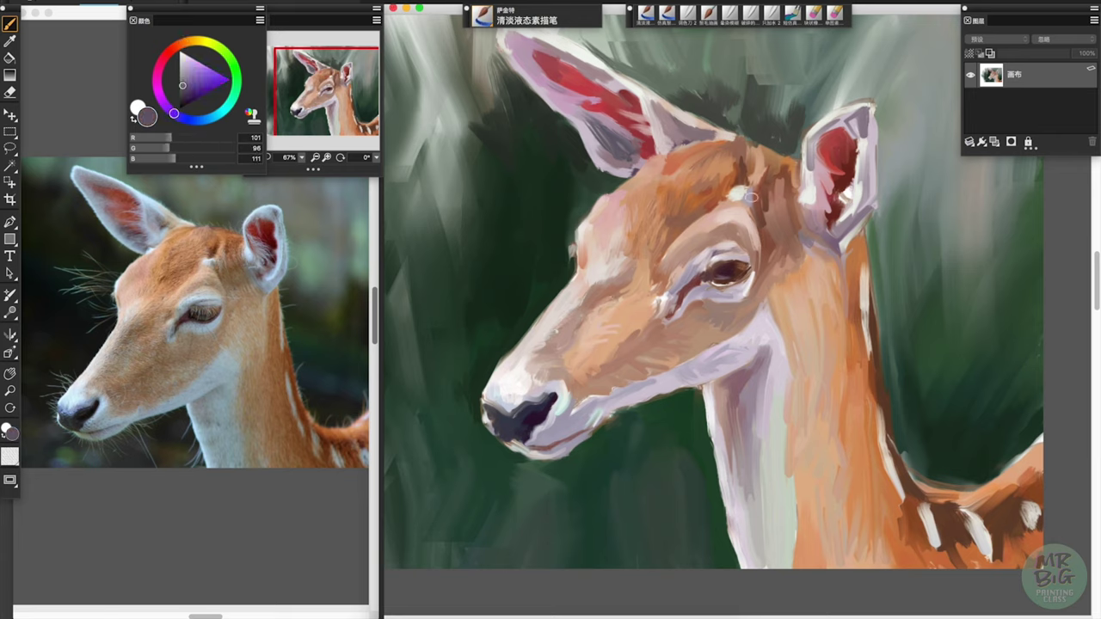
pyautogui.keyDown('alt'); pyautogui.click(767, 166); pyautogui.keyUp('alt')
pyautogui.keyDown('alt'); pyautogui.click(768, 183); pyautogui.keyUp('alt')
pyautogui.keyDown('alt'); pyautogui.click(760, 150); pyautogui.keyUp('alt')
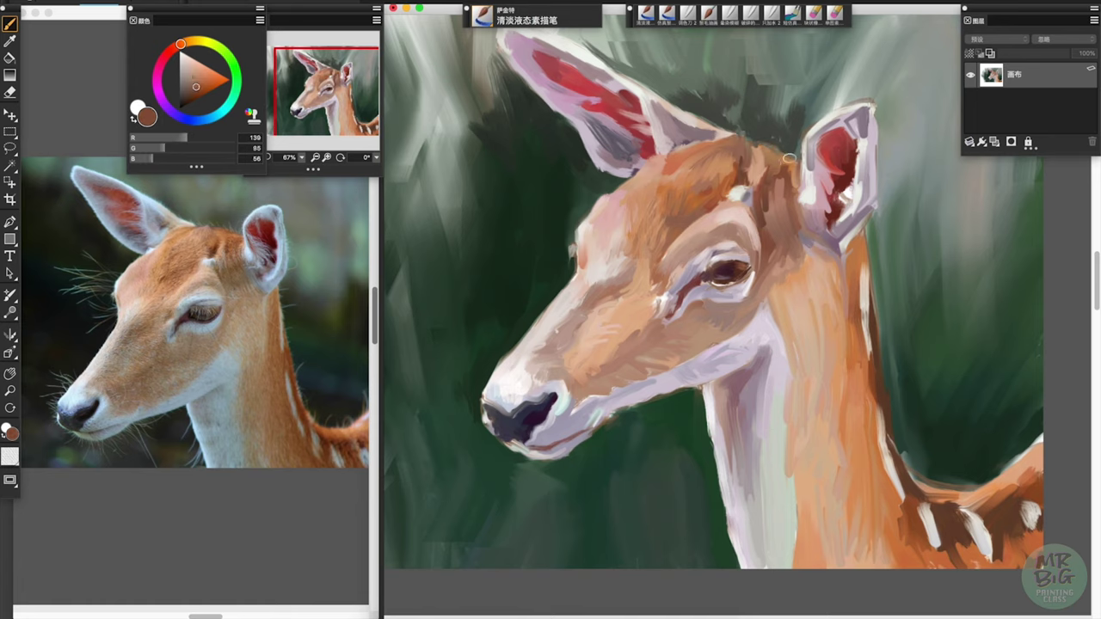
pyautogui.keyDown('alt'); pyautogui.click(826, 195); pyautogui.keyUp('alt')
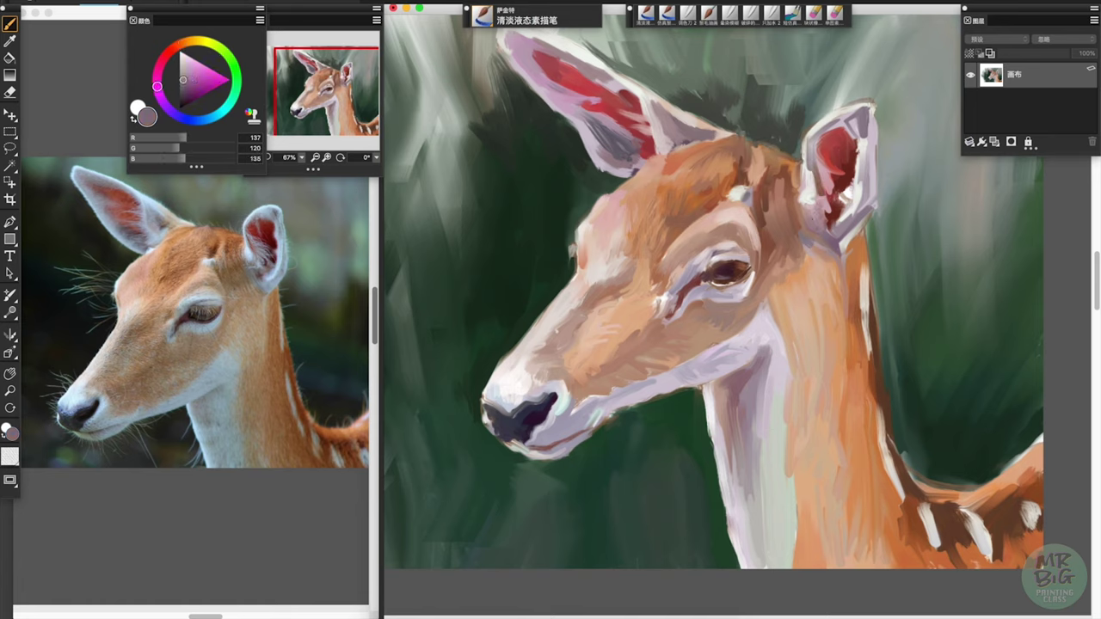
pyautogui.keyDown('alt'); pyautogui.click(848, 201); pyautogui.keyUp('alt')
# Pick light grey then dark blue-grey and darken the right ear's inner edge
pyautogui.keyDown('alt'); pyautogui.click(846, 203); pyautogui.keyUp('alt')
pyautogui.keyDown('alt'); pyautogui.click(854, 162); pyautogui.keyUp('alt')
pyautogui.keyDown('alt'); pyautogui.click(870, 204); pyautogui.keyUp('alt')
pyautogui.keyDown('alt'); pyautogui.click(872, 146); pyautogui.keyUp('alt')
pyautogui.keyDown('alt'); pyautogui.click(865, 107); pyautogui.keyUp('alt')
pyautogui.moveTo(819, 107); pyautogui.dragTo(800, 153)
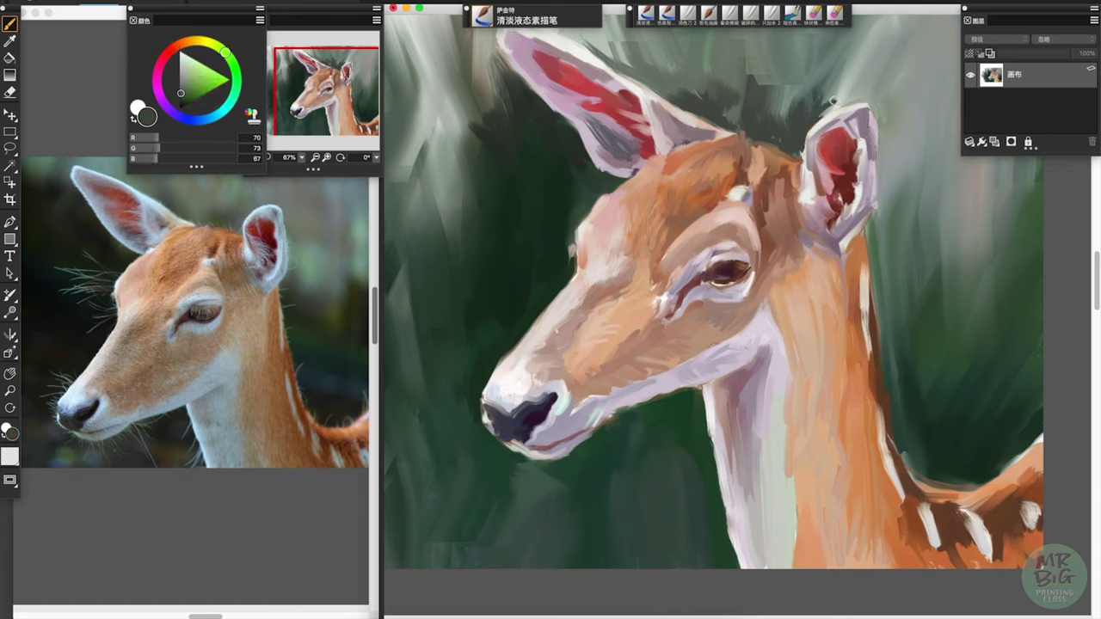
# Pick dark green from the background and darken the neck's right edge below the ear
pyautogui.keyDown('alt'); pyautogui.click(833, 102); pyautogui.keyUp('alt')
pyautogui.keyDown('alt'); pyautogui.click(920, 347); pyautogui.keyUp('alt')
pyautogui.moveTo(884, 221); pyautogui.dragTo(869, 283)
pyautogui.moveTo(890, 189); pyautogui.dragTo(882, 259)
# With a palette knife, add and blend dark green strokes above the head and right of the neck
pyautogui.click(692, 14)
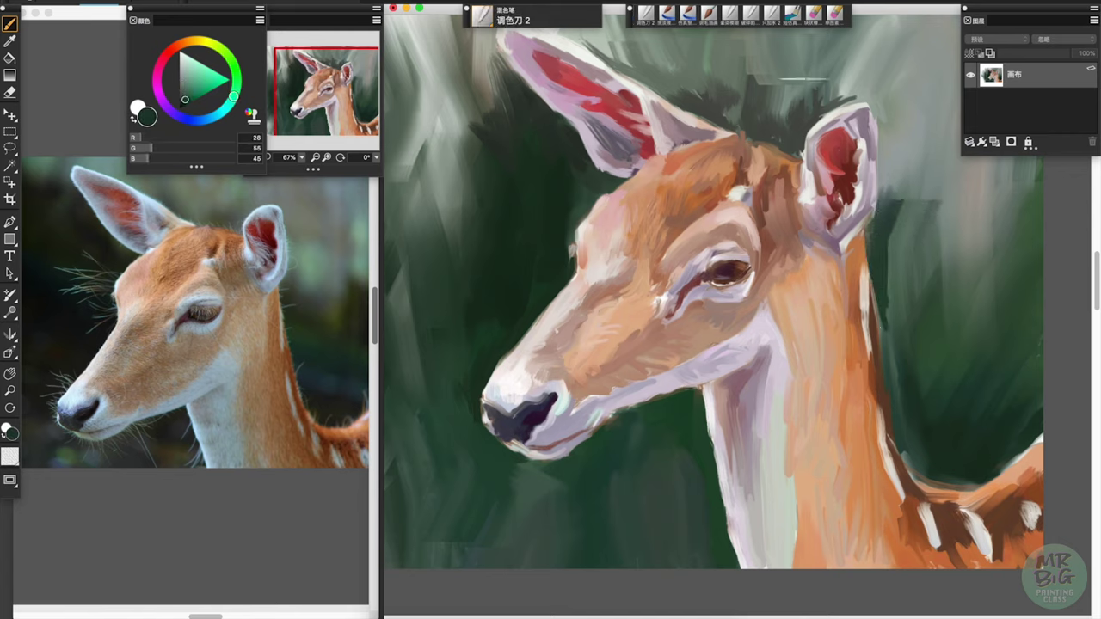
pyautogui.moveTo(852, 26); pyautogui.dragTo(791, 86)
pyautogui.moveTo(770, 43); pyautogui.dragTo(725, 77)
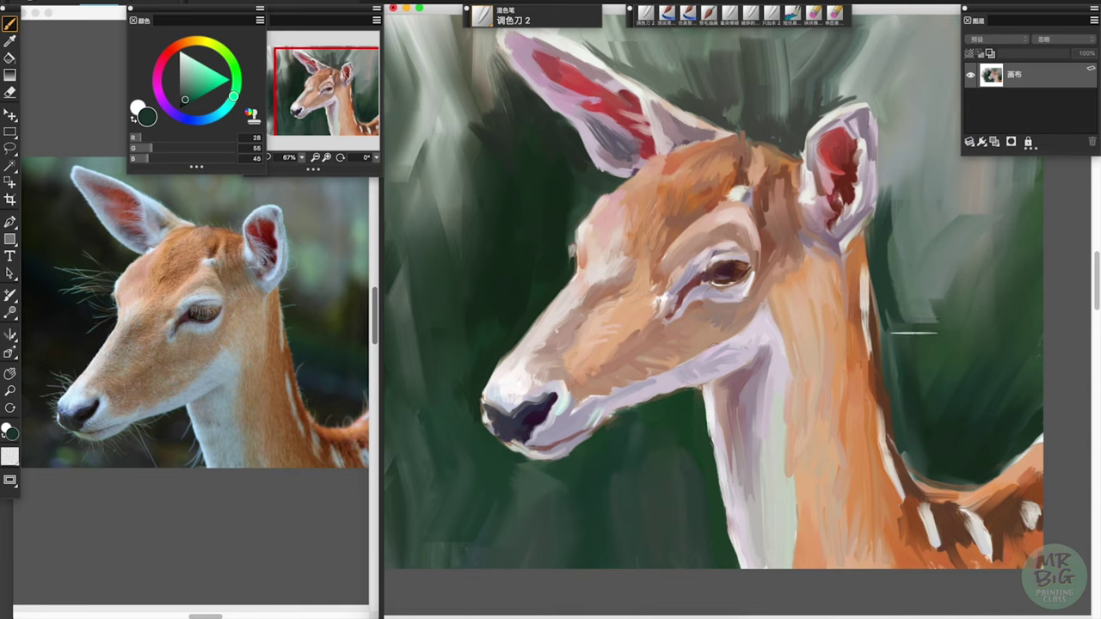
pyautogui.moveTo(914, 327); pyautogui.dragTo(972, 215)
pyautogui.moveTo(721, 114); pyautogui.dragTo(702, 148)
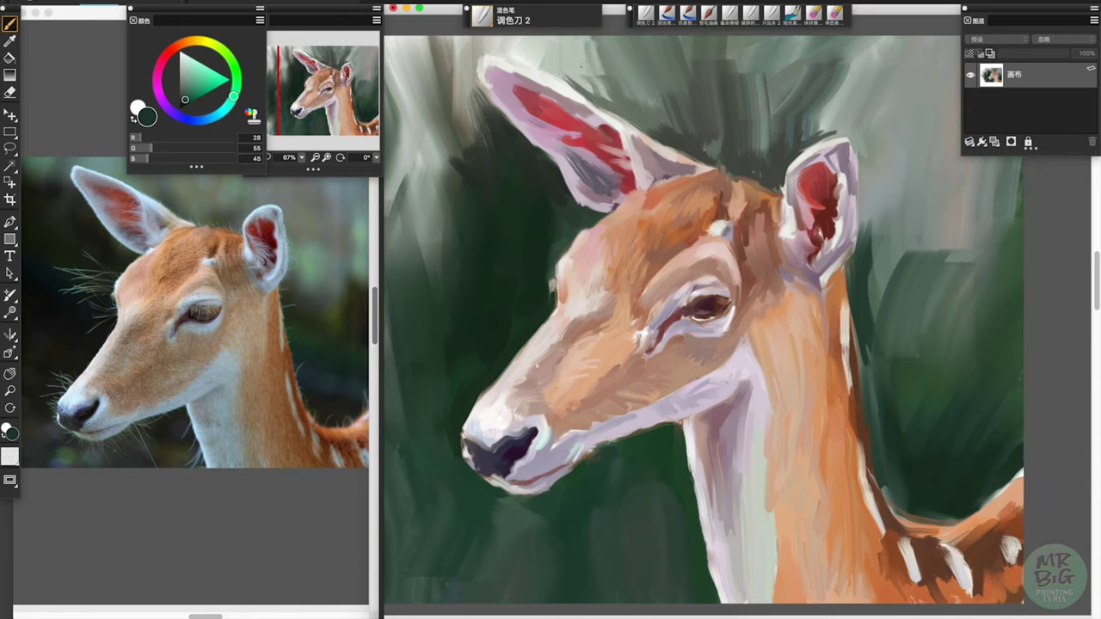
pyautogui.moveTo(680, 89); pyautogui.dragTo(685, 133)
pyautogui.moveTo(746, 43); pyautogui.dragTo(756, 149)
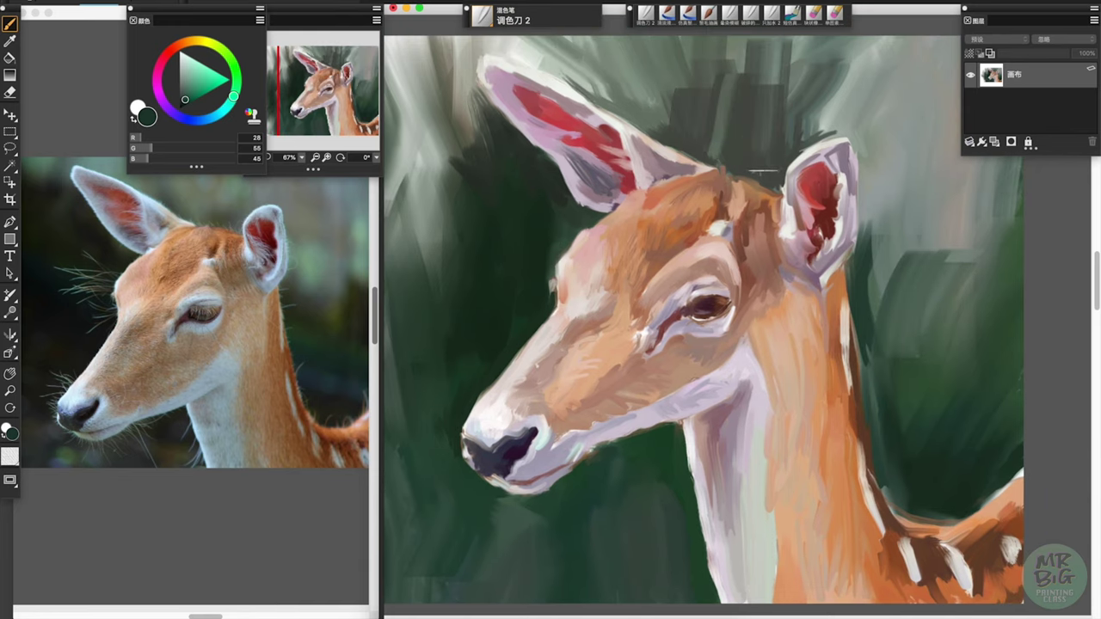
pyautogui.moveTo(852, 60); pyautogui.dragTo(740, 51)
pyautogui.click(732, 12)
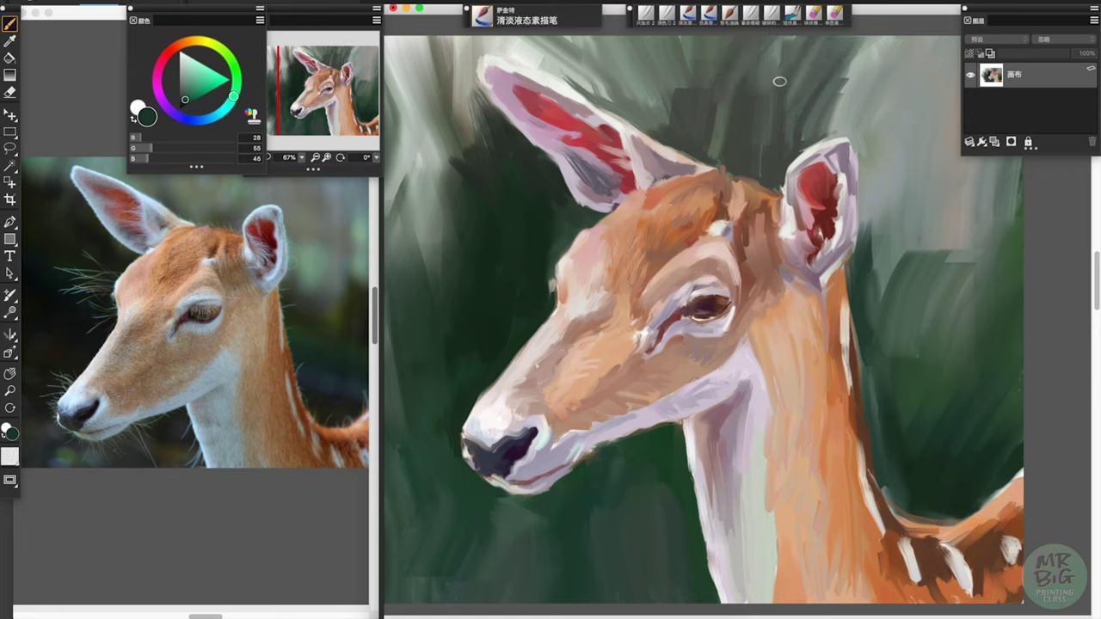
# Choose the Sargent Brush from the brush library and pick muted purple, orange-brown and pale pink
pyautogui.click(482, 14)
pyautogui.click(508, 140)
pyautogui.click(638, 168)
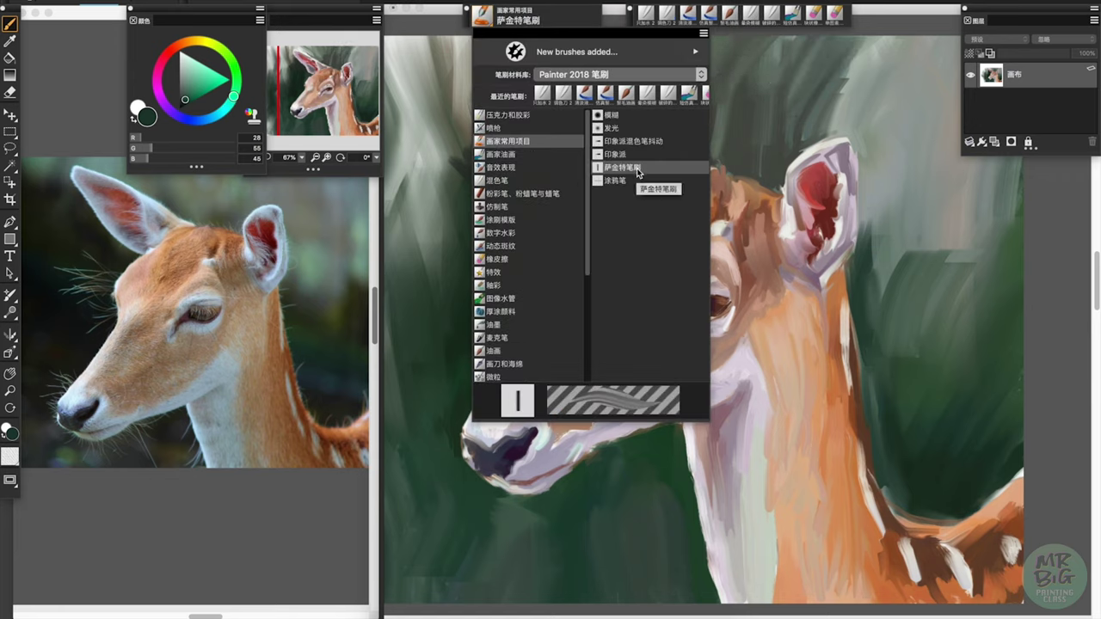
pyautogui.keyDown('alt'); pyautogui.click(809, 269); pyautogui.keyUp('alt')
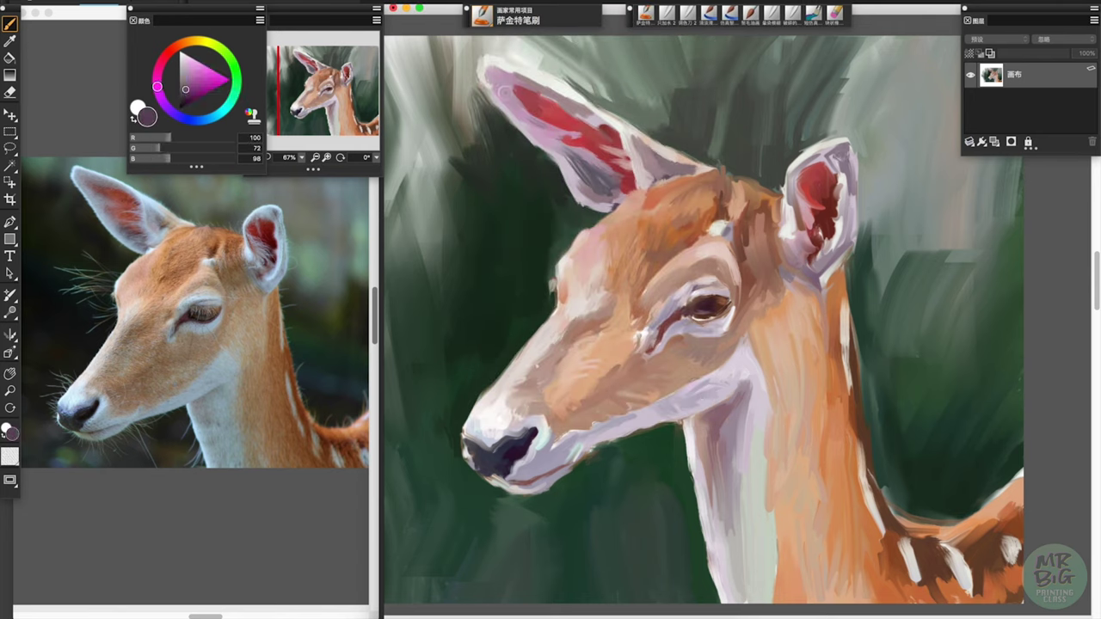
pyautogui.keyDown('alt'); pyautogui.click(702, 232); pyautogui.keyUp('alt')
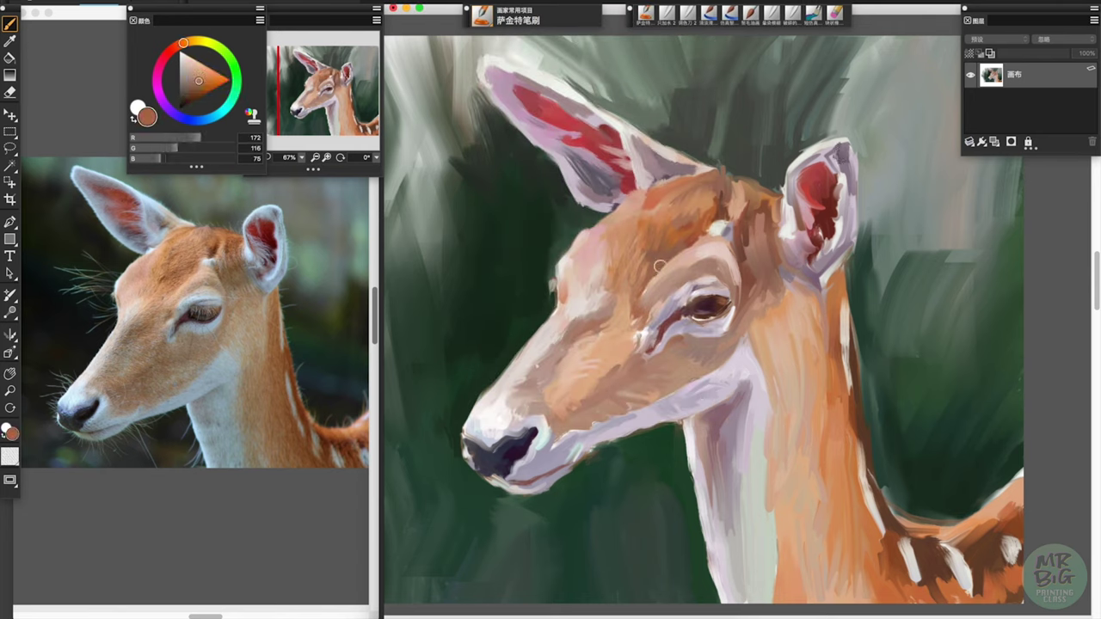
pyautogui.keyDown('alt'); pyautogui.click(641, 313); pyautogui.keyUp('alt')
pyautogui.keyDown('alt'); pyautogui.click(658, 309); pyautogui.keyUp('alt')
# Sample grey-purple, mauve-grey and light to darker orange tones near the ear and neck
pyautogui.keyDown('alt'); pyautogui.click(839, 228); pyautogui.keyUp('alt')
pyautogui.keyDown('alt'); pyautogui.click(824, 249); pyautogui.keyUp('alt')
pyautogui.keyDown('alt'); pyautogui.click(825, 268); pyautogui.keyUp('alt')
pyautogui.keyDown('alt'); pyautogui.click(831, 284); pyautogui.keyUp('alt')
pyautogui.keyDown('alt'); pyautogui.click(826, 344); pyautogui.keyUp('alt')
pyautogui.keyDown('alt'); pyautogui.click(860, 354); pyautogui.keyUp('alt')
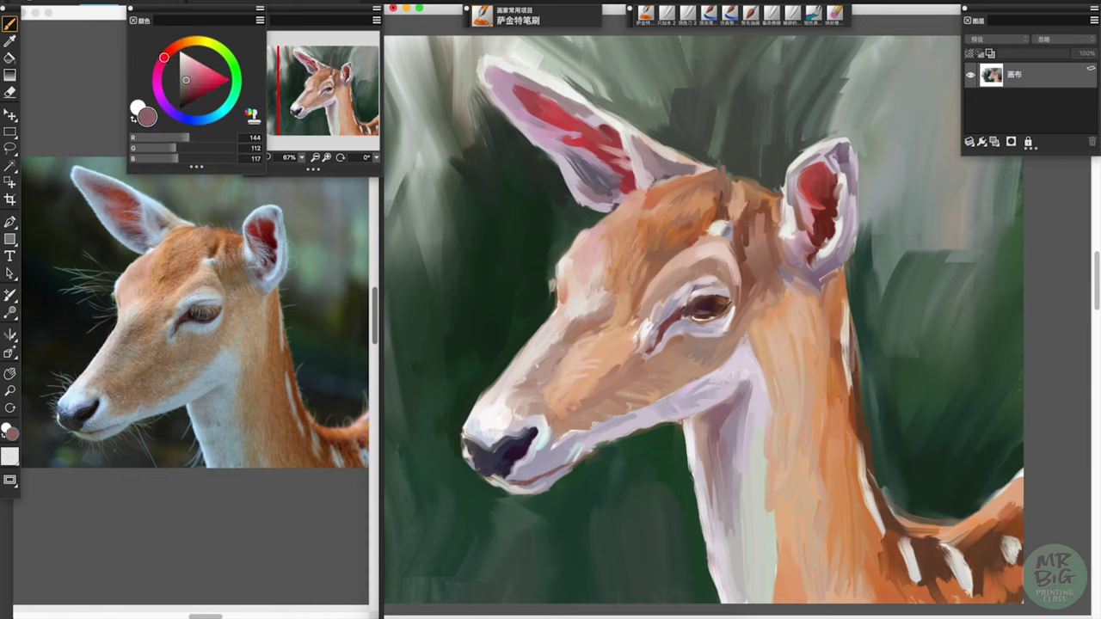
pyautogui.keyDown('alt'); pyautogui.click(868, 353); pyautogui.keyUp('alt')
pyautogui.keyDown('alt'); pyautogui.click(864, 378); pyautogui.keyUp('alt')
pyautogui.keyDown('alt'); pyautogui.click(856, 400); pyautogui.keyUp('alt')
pyautogui.keyDown('alt'); pyautogui.click(853, 429); pyautogui.keyUp('alt')
pyautogui.keyDown('alt'); pyautogui.click(865, 593); pyautogui.keyUp('alt')
# Pick dark green, dark brown and a cooler pink-purple, then light pink and dark red from the ear
pyautogui.keyDown('alt'); pyautogui.click(1024, 475); pyautogui.keyUp('alt')
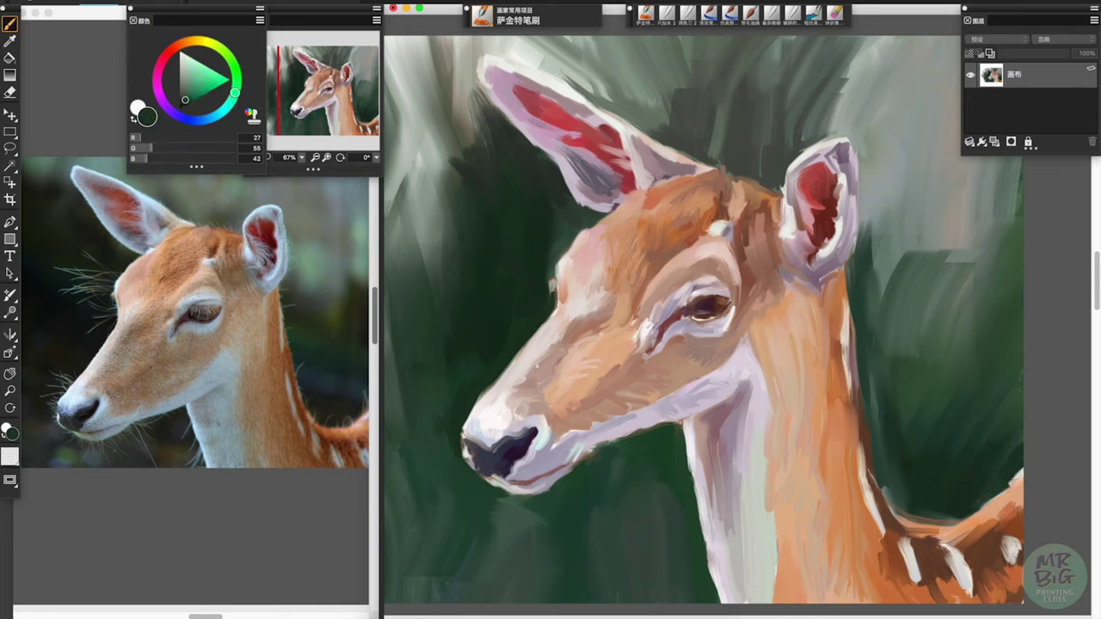
pyautogui.keyDown('alt'); pyautogui.click(707, 246); pyautogui.keyUp('alt')
pyautogui.keyDown('alt'); pyautogui.click(714, 229); pyautogui.keyUp('alt')
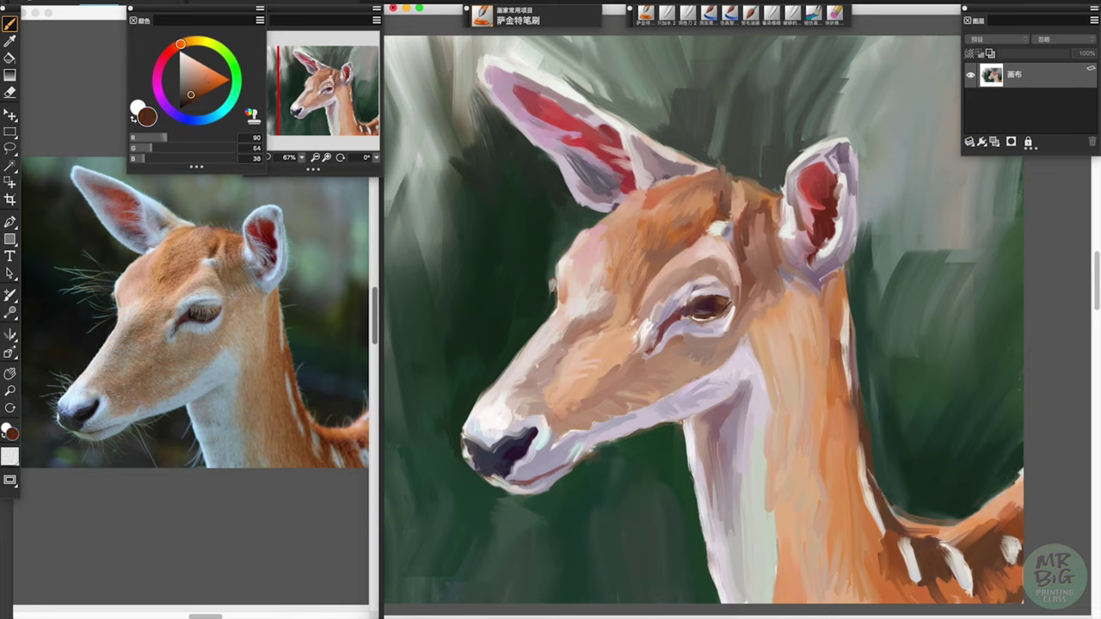
pyautogui.keyDown('alt'); pyautogui.click(701, 157); pyautogui.keyUp('alt')
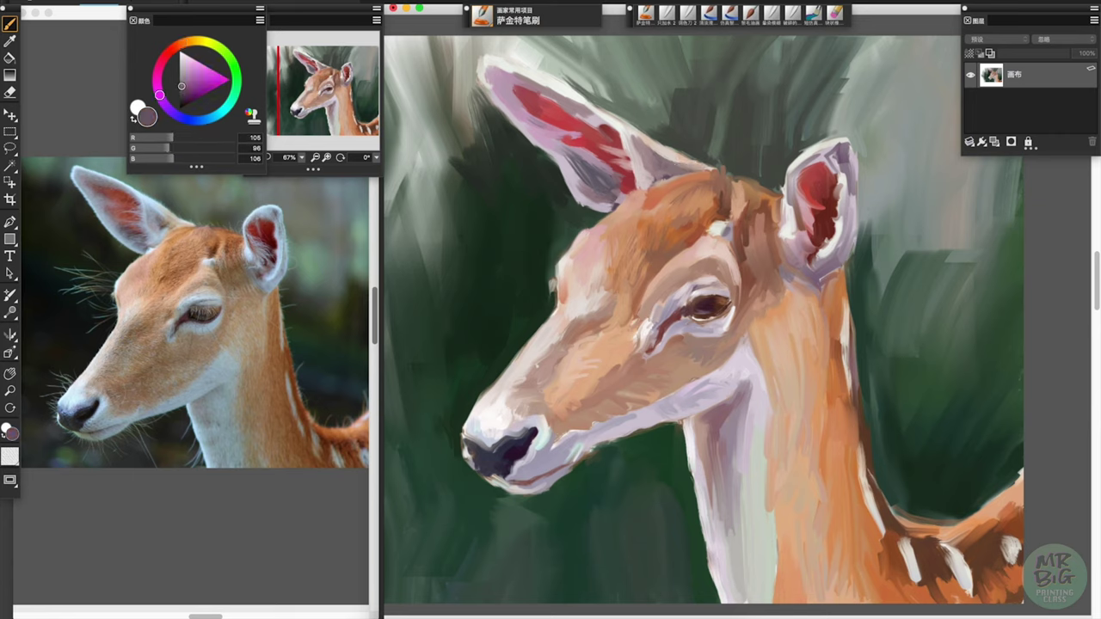
pyautogui.moveTo(157, 86); pyautogui.dragTo(173, 113)
pyautogui.keyDown('alt'); pyautogui.click(526, 97); pyautogui.keyUp('alt')
pyautogui.keyDown('alt'); pyautogui.click(546, 127); pyautogui.keyUp('alt')
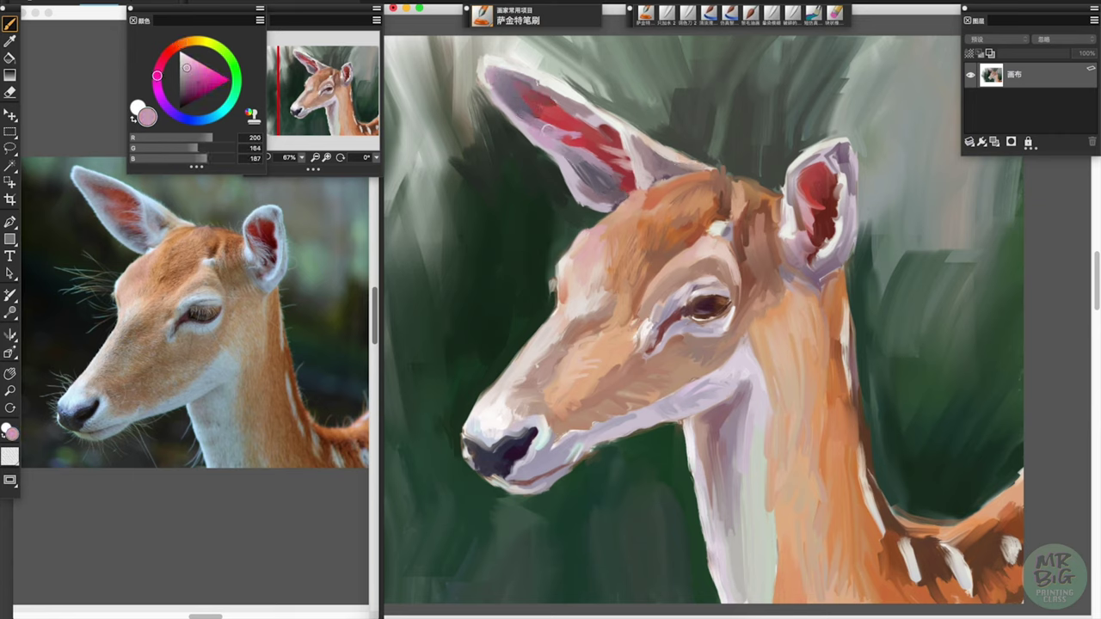
pyautogui.keyDown('alt'); pyautogui.click(581, 153); pyautogui.keyUp('alt')
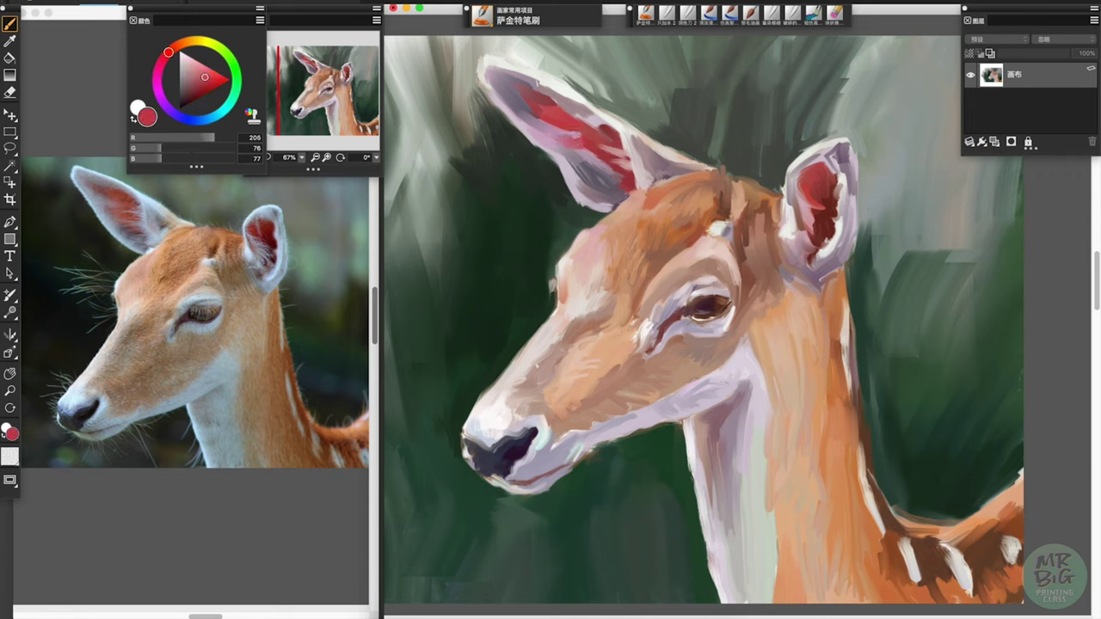
# Deepen the ear's red, add darker green right of the ear and a dark red-brown stroke under the chin
pyautogui.moveTo(838, 205); pyautogui.dragTo(822, 230)
pyautogui.keyDown('alt'); pyautogui.click(832, 176); pyautogui.keyUp('alt')
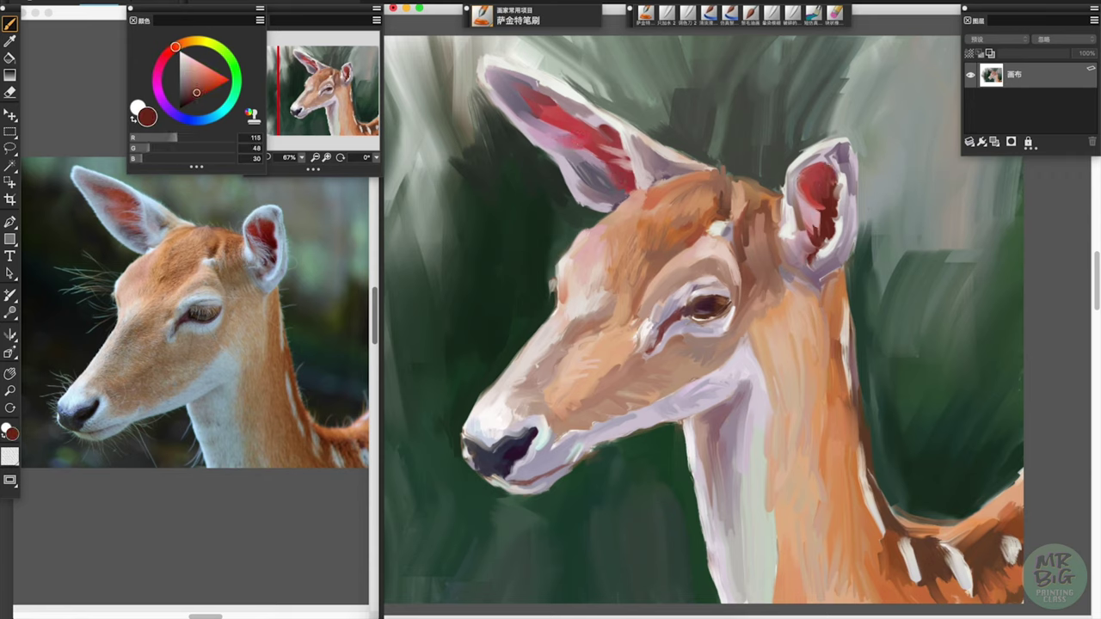
pyautogui.keyDown('alt'); pyautogui.click(830, 153); pyautogui.keyUp('alt')
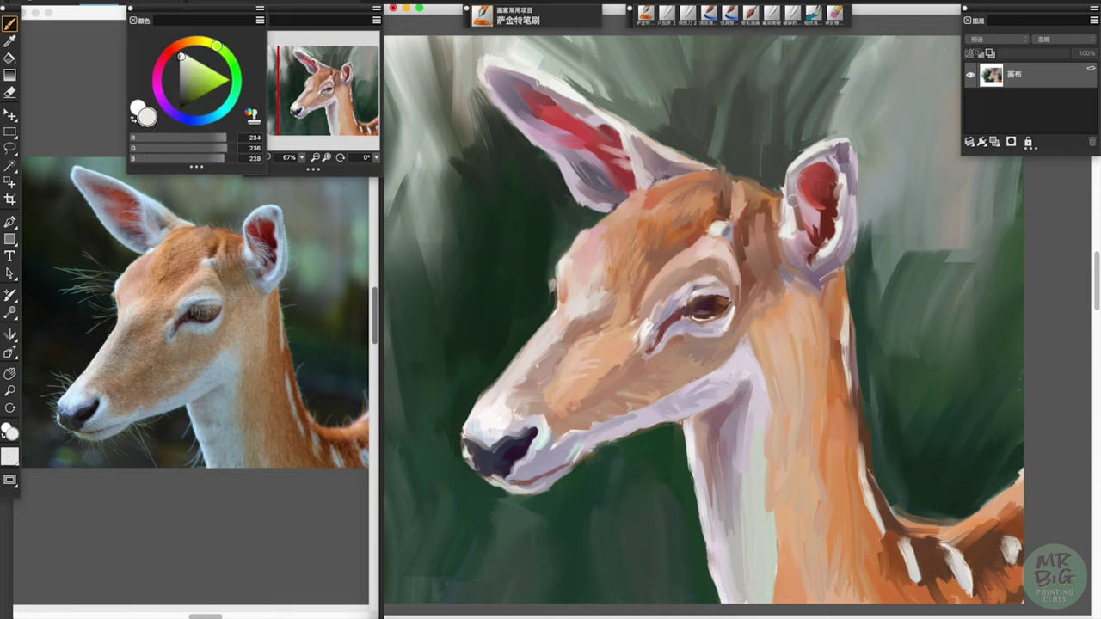
pyautogui.keyDown('alt'); pyautogui.click(882, 249); pyautogui.keyUp('alt')
pyautogui.moveTo(887, 215); pyautogui.dragTo(912, 292)
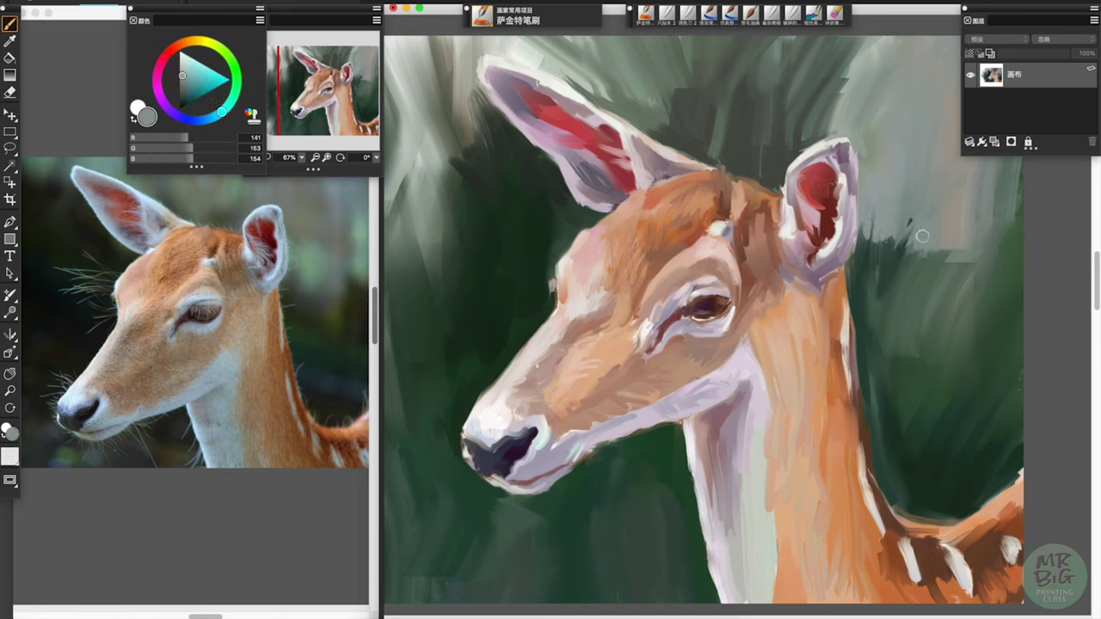
pyautogui.keyDown('alt'); pyautogui.click(895, 258); pyautogui.keyUp('alt')
pyautogui.click(175, 47)
pyautogui.moveTo(578, 472); pyautogui.dragTo(637, 442)
# Zoom out and paint dark red-brown and grey shadows under the chin and along the neck's right edge
pyautogui.hotkey('ctrl', '-')
pyautogui.hotkey('ctrl', '-')
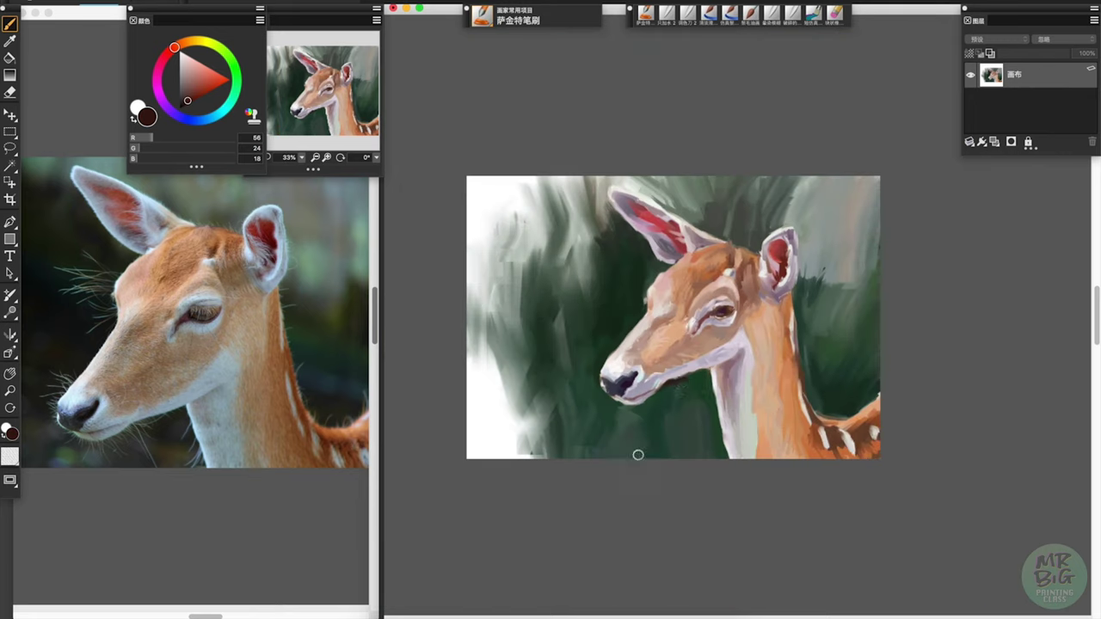
pyautogui.keyDown('alt'); pyautogui.click(688, 374); pyautogui.keyUp('alt')
pyautogui.moveTo(688, 383)
pyautogui.mouseDown()
pyautogui.moveTo(672, 390)
pyautogui.moveTo(718, 456)
pyautogui.mouseUp()
pyautogui.keyDown('alt'); pyautogui.click(689, 413); pyautogui.keyUp('alt')
pyautogui.moveTo(671, 406); pyautogui.dragTo(603, 447)
pyautogui.keyDown('alt'); pyautogui.click(679, 390); pyautogui.keyUp('alt')
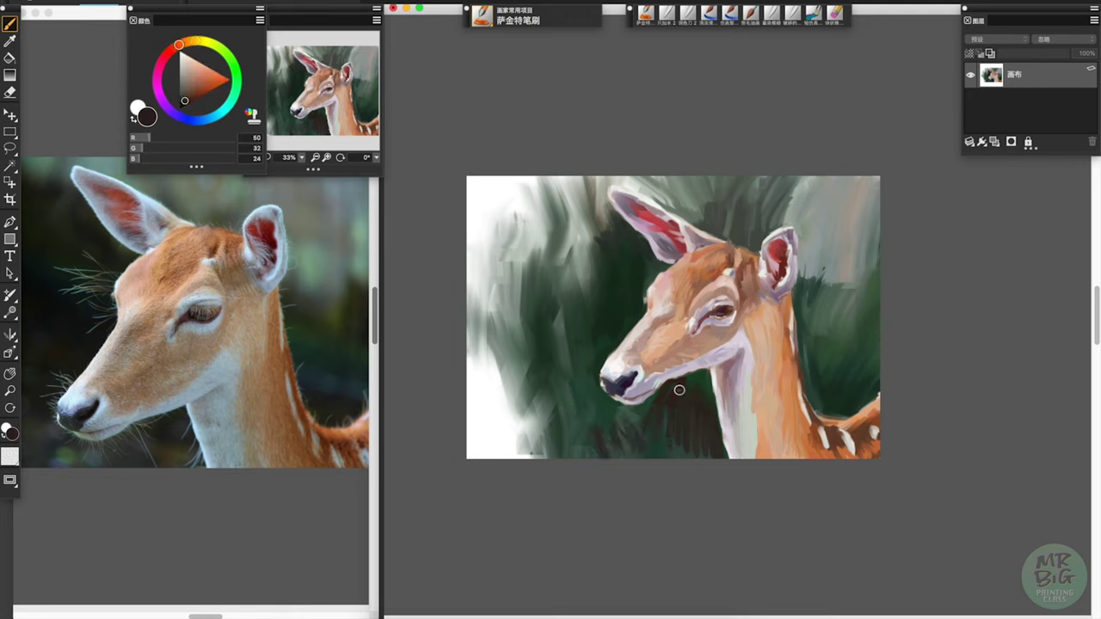
pyautogui.keyDown('alt'); pyautogui.click(712, 391); pyautogui.keyUp('alt')
pyautogui.moveTo(813, 361); pyautogui.dragTo(809, 411)
# Add dark green and grey-green grass strokes right of the neck and in the upper background
pyautogui.keyDown('alt'); pyautogui.click(826, 283); pyautogui.keyUp('alt')
pyautogui.moveTo(822, 275)
pyautogui.mouseDown()
pyautogui.moveTo(830, 314)
pyautogui.moveTo(865, 331)
pyautogui.mouseUp()
pyautogui.keyDown('alt'); pyautogui.click(826, 284); pyautogui.keyUp('alt')
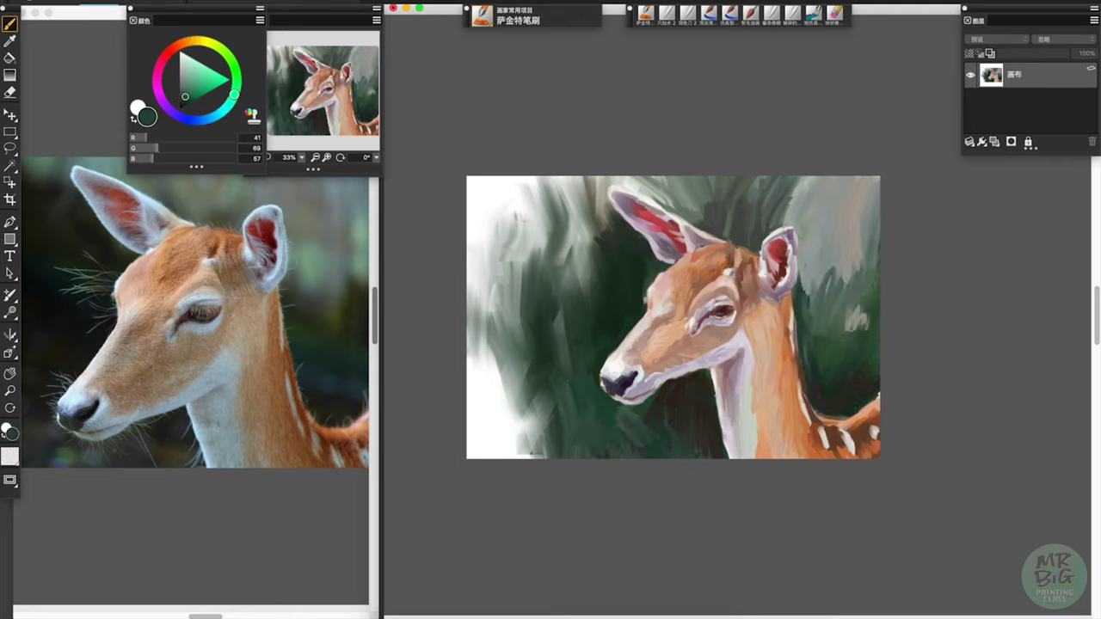
pyautogui.keyDown('alt'); pyautogui.click(856, 250); pyautogui.keyUp('alt')
pyautogui.moveTo(520, 229); pyautogui.dragTo(578, 277)
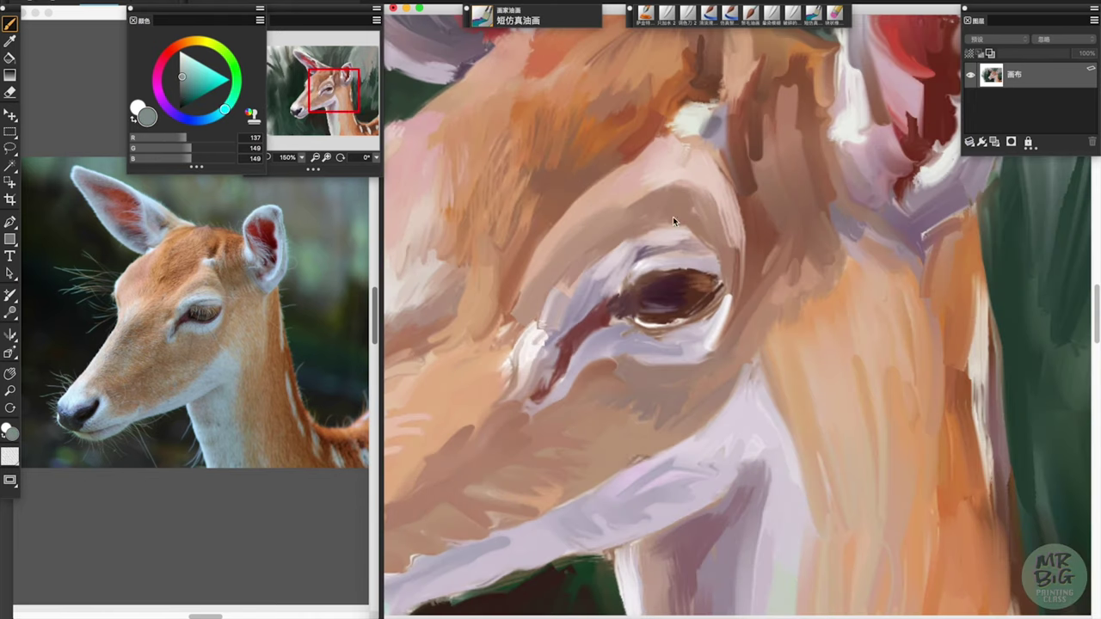
# Paint dark strokes into the deer's eye with the 2B pencil brush
pyautogui.click(482, 15)
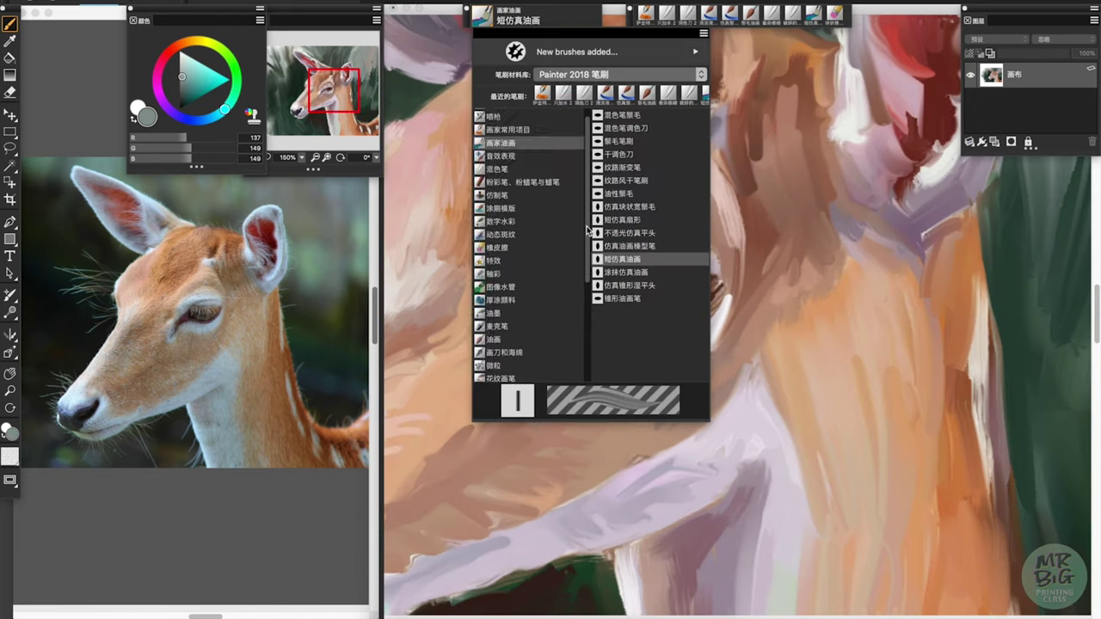
pyautogui.keyDown('alt'); pyautogui.click(654, 258); pyautogui.keyUp('alt')
pyautogui.moveTo(636, 293)
pyautogui.mouseDown()
pyautogui.moveTo(676, 314)
pyautogui.moveTo(669, 301)
pyautogui.mouseUp()
# With the Liquid Sketch brush, darken the pupil and lower eye rim using mauve shadow tones
pyautogui.click(729, 14)
pyautogui.keyDown('alt'); pyautogui.click(658, 296); pyautogui.keyUp('alt')
pyautogui.keyDown('alt'); pyautogui.click(607, 301); pyautogui.keyUp('alt')
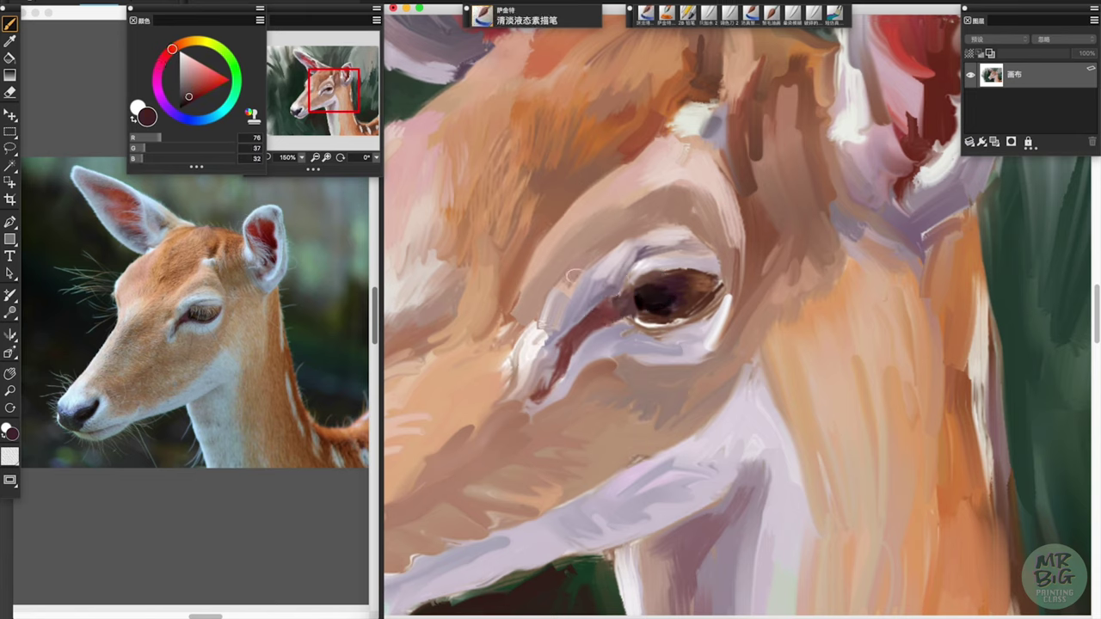
pyautogui.keyDown('alt'); pyautogui.click(636, 268); pyautogui.keyUp('alt')
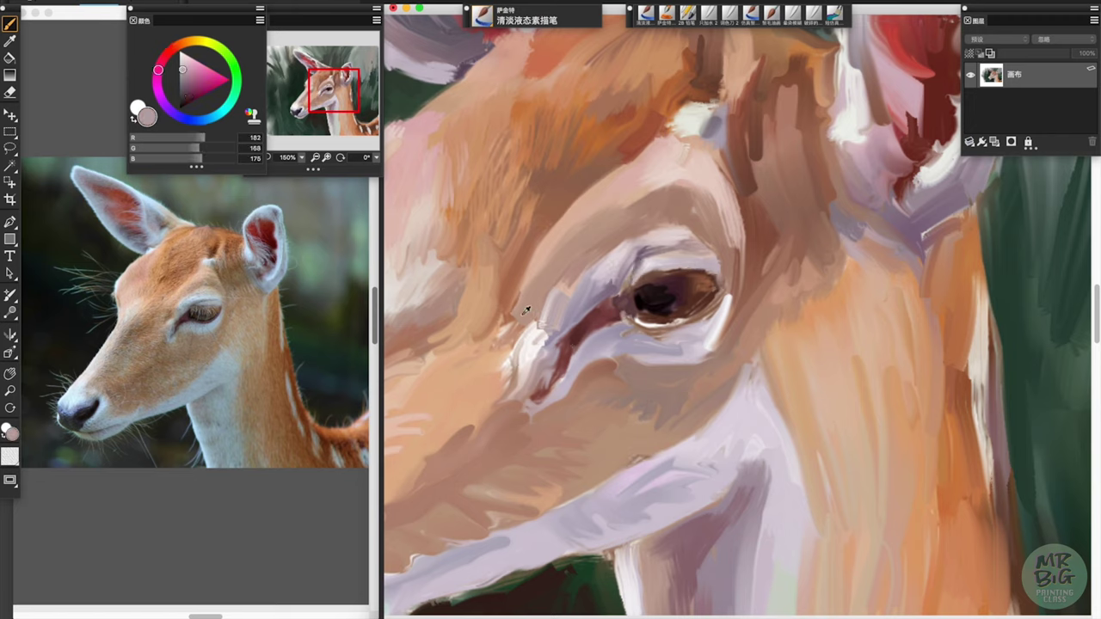
pyautogui.keyDown('alt'); pyautogui.click(650, 284); pyautogui.keyUp('alt')
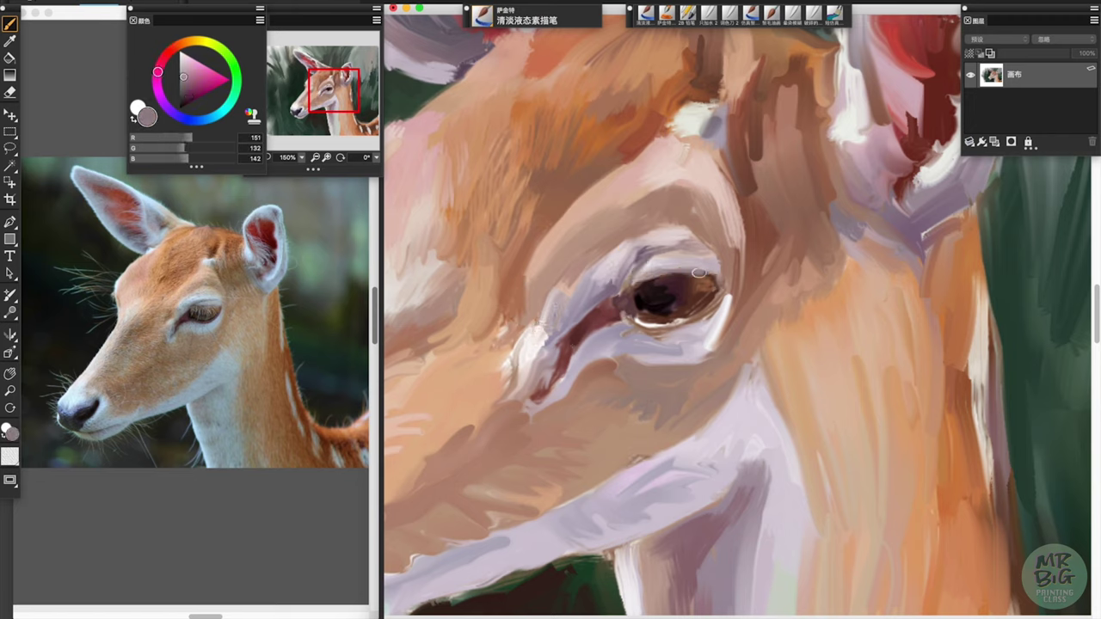
pyautogui.moveTo(637, 320); pyautogui.dragTo(714, 306)
pyautogui.keyDown('alt'); pyautogui.click(619, 287); pyautogui.keyUp('alt')
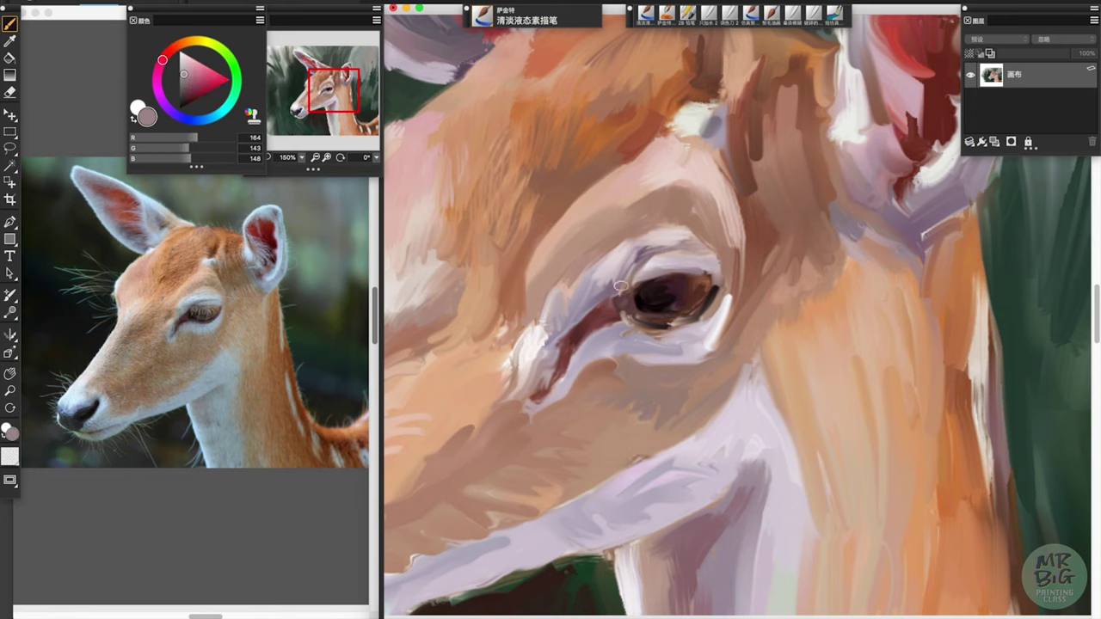
pyautogui.keyDown('alt'); pyautogui.click(578, 256); pyautogui.keyUp('alt')
pyautogui.hotkey('ctrl', '0')
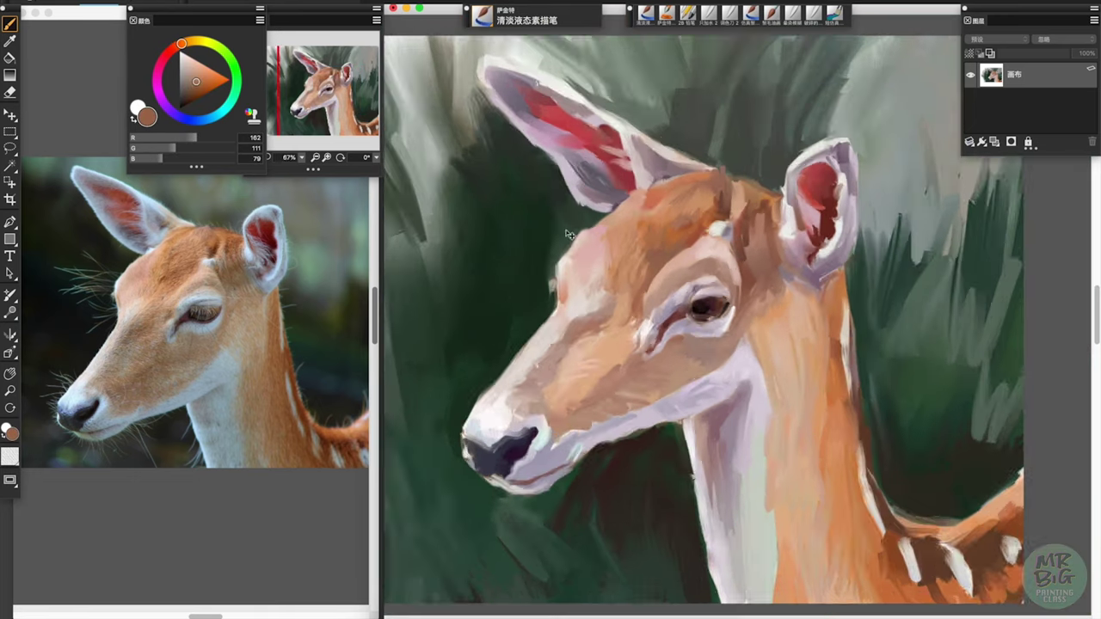
pyautogui.scroll(1, 698, 295)
pyautogui.keyDown('alt'); pyautogui.click(698, 295); pyautogui.keyUp('alt')
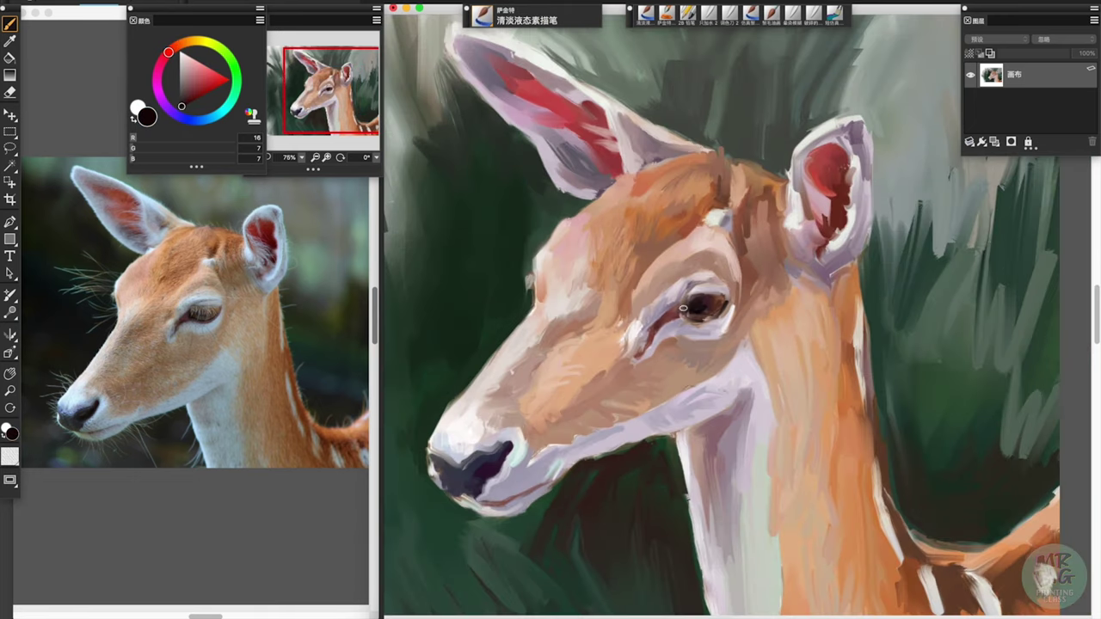
pyautogui.keyDown('alt'); pyautogui.click(707, 310); pyautogui.keyUp('alt')
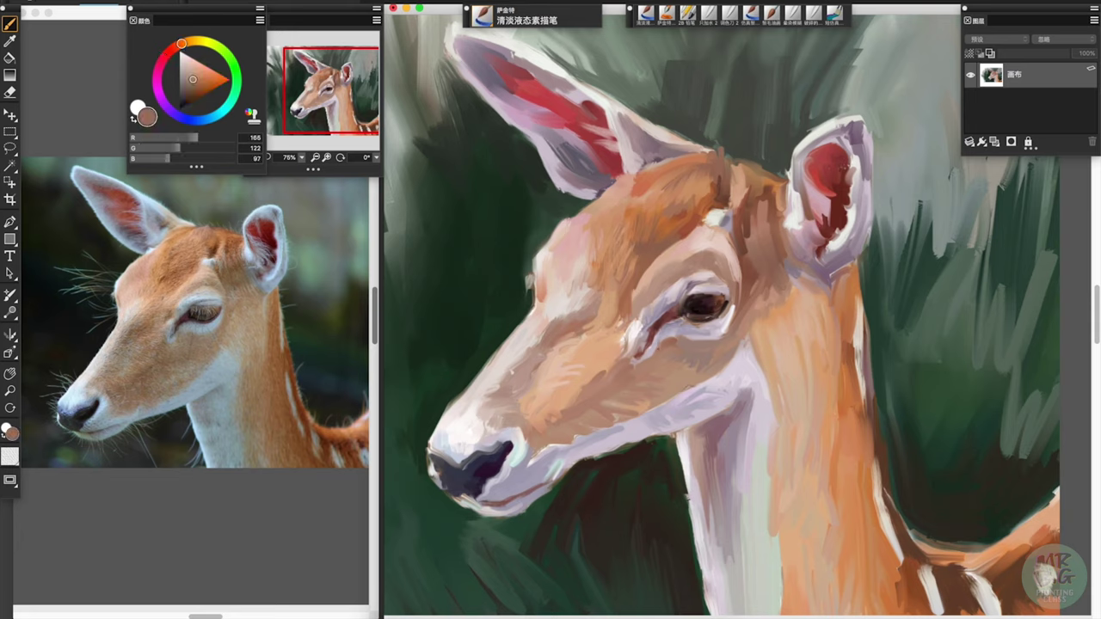
pyautogui.keyDown('alt'); pyautogui.click(745, 273); pyautogui.keyUp('alt')
pyautogui.keyDown('alt'); pyautogui.click(790, 275); pyautogui.keyUp('alt')
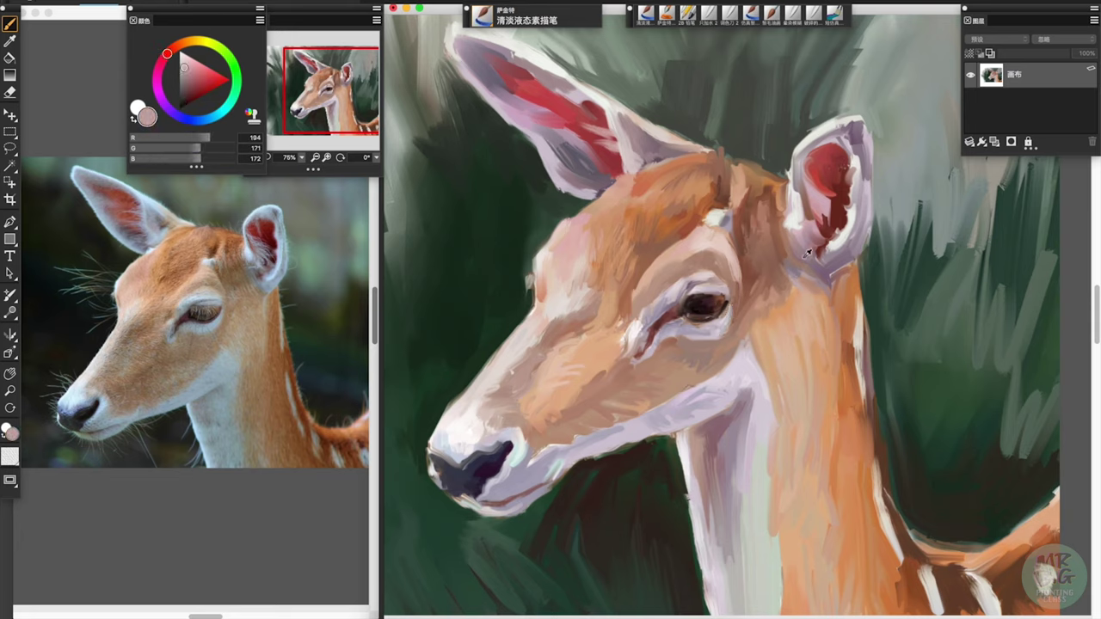
pyautogui.keyDown('alt'); pyautogui.click(762, 297); pyautogui.keyUp('alt')
pyautogui.keyDown('alt'); pyautogui.click(751, 347); pyautogui.keyUp('alt')
pyautogui.keyDown('alt'); pyautogui.click(835, 269); pyautogui.keyUp('alt')
pyautogui.keyDown('alt'); pyautogui.click(809, 203); pyautogui.keyUp('alt')
pyautogui.hotkey('ctrl', '-')
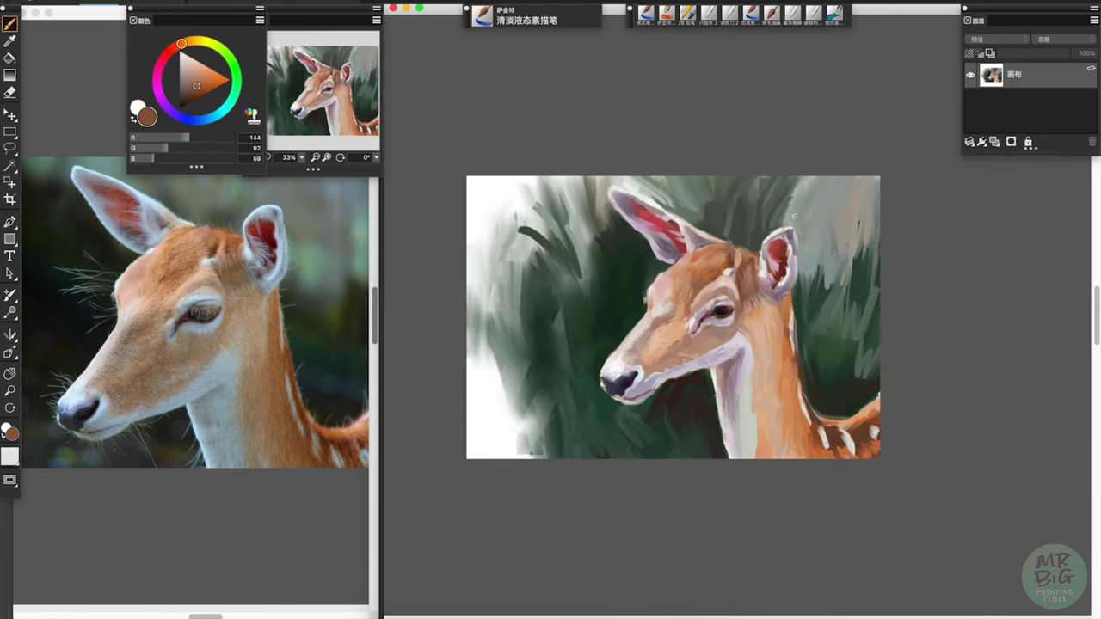
pyautogui.hotkey('ctrl', '+')
pyautogui.keyDown('alt'); pyautogui.click(503, 445); pyautogui.keyUp('alt')
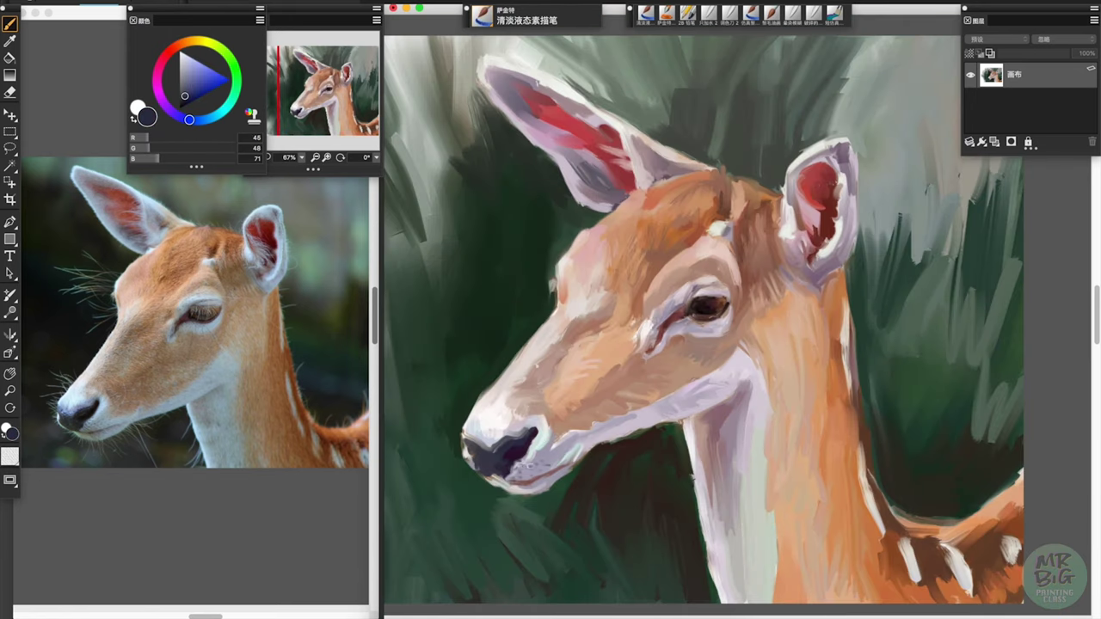
pyautogui.keyDown('alt'); pyautogui.click(527, 391); pyautogui.keyUp('alt')
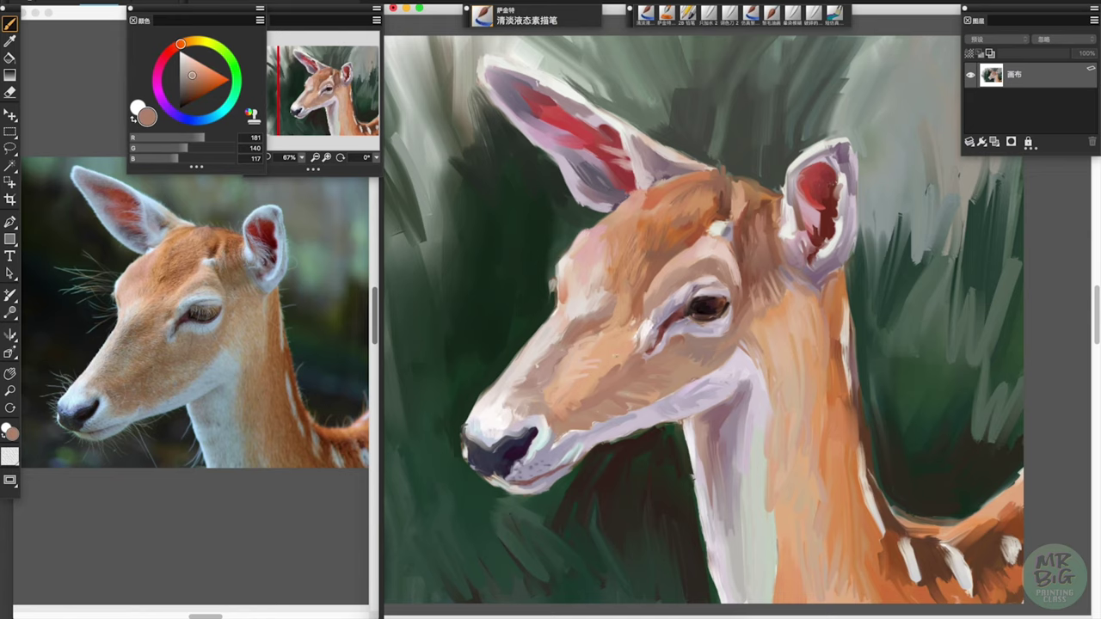
pyautogui.keyDown('alt'); pyautogui.click(843, 339); pyautogui.keyUp('alt')
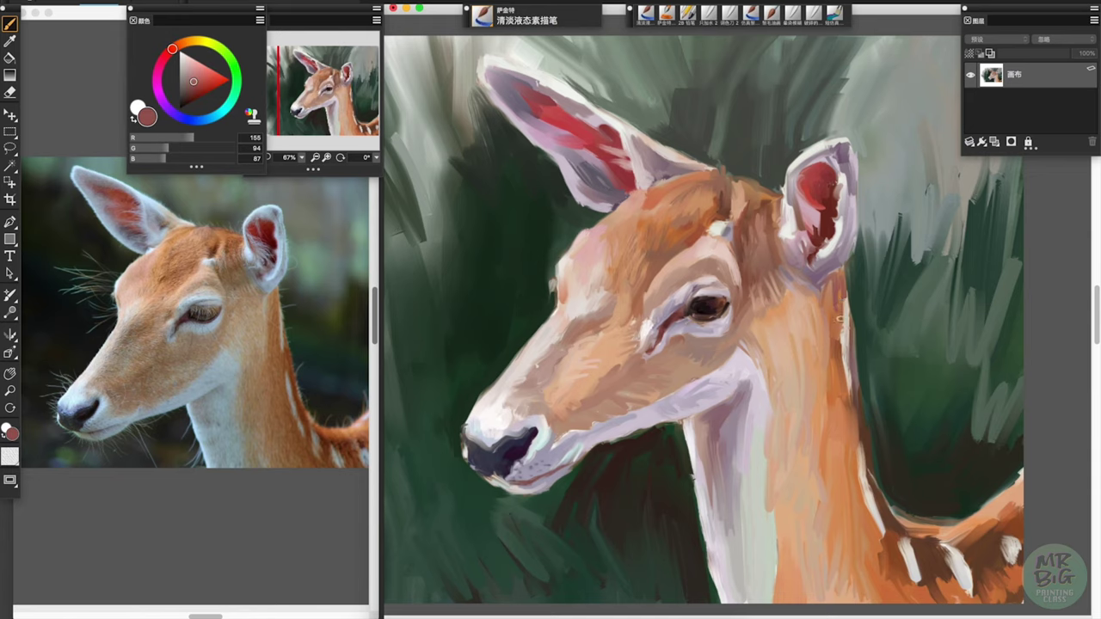
pyautogui.hotkey('ctrl', '-')
pyautogui.hotkey('ctrl', '+')
# Sample light tan from the face and paint small fur strokes down the deer's neck
pyautogui.keyDown('alt'); pyautogui.click(786, 210); pyautogui.keyUp('alt')
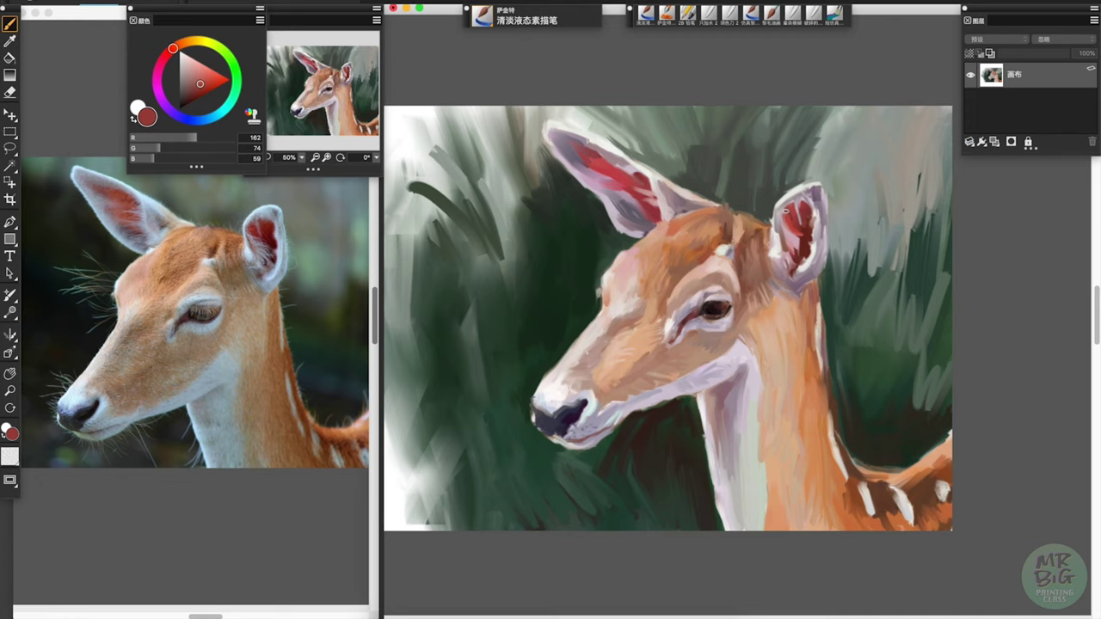
pyautogui.keyDown('alt'); pyautogui.click(656, 277); pyautogui.keyUp('alt')
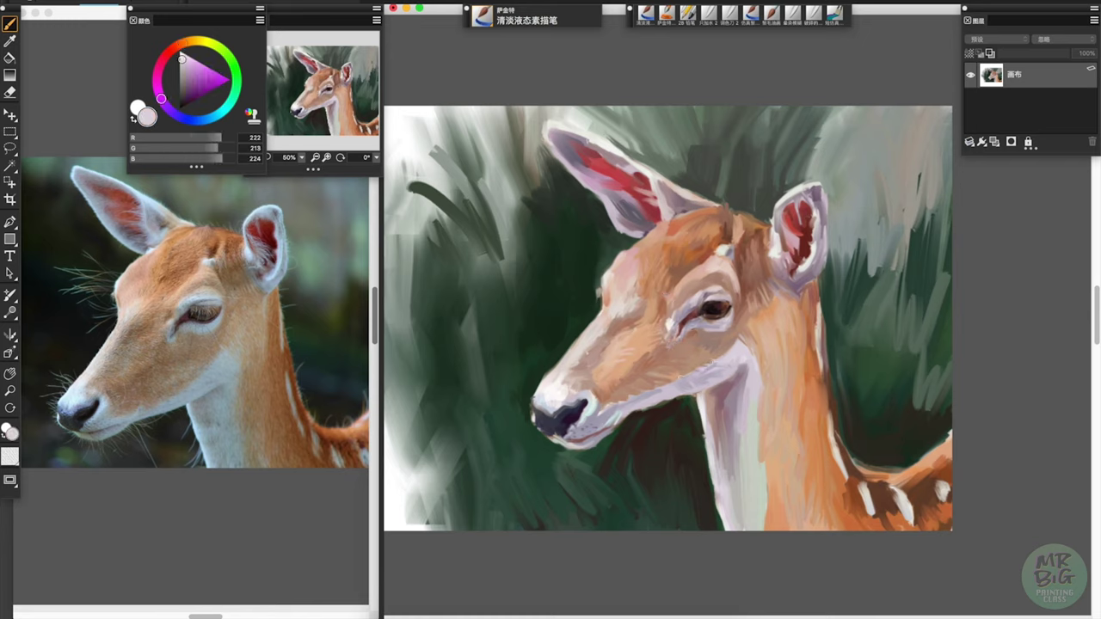
pyautogui.moveTo(778, 326)
pyautogui.mouseDown()
pyautogui.moveTo(777, 444)
pyautogui.moveTo(740, 487)
pyautogui.mouseUp()
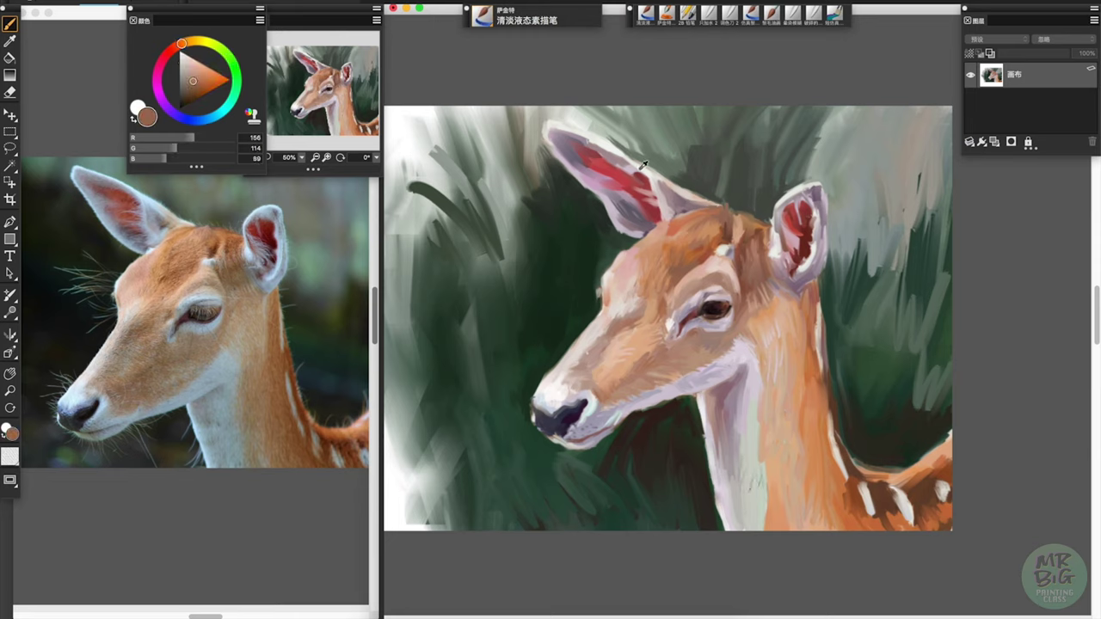
# Sample browns, beige and grey-green, then lighten the dark grass strokes in the upper background
pyautogui.keyDown('alt'); pyautogui.click(602, 153); pyautogui.keyUp('alt')
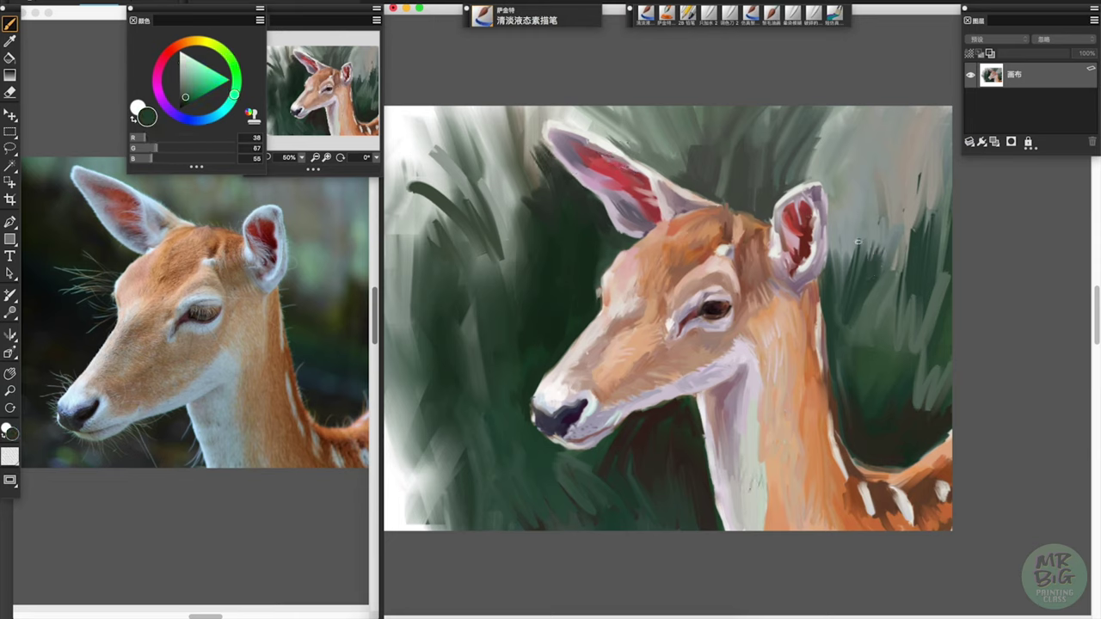
pyautogui.keyDown('alt'); pyautogui.click(828, 398); pyautogui.keyUp('alt')
pyautogui.keyDown('alt'); pyautogui.click(869, 484); pyautogui.keyUp('alt')
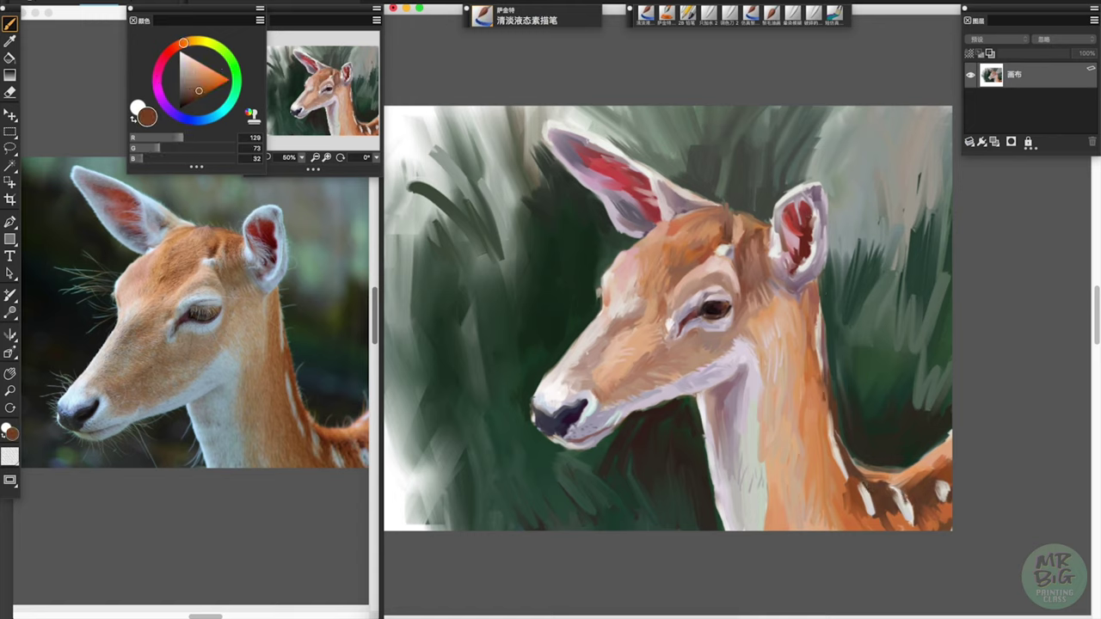
pyautogui.keyDown('alt'); pyautogui.click(766, 473); pyautogui.keyUp('alt')
pyautogui.keyDown('alt'); pyautogui.click(765, 502); pyautogui.keyUp('alt')
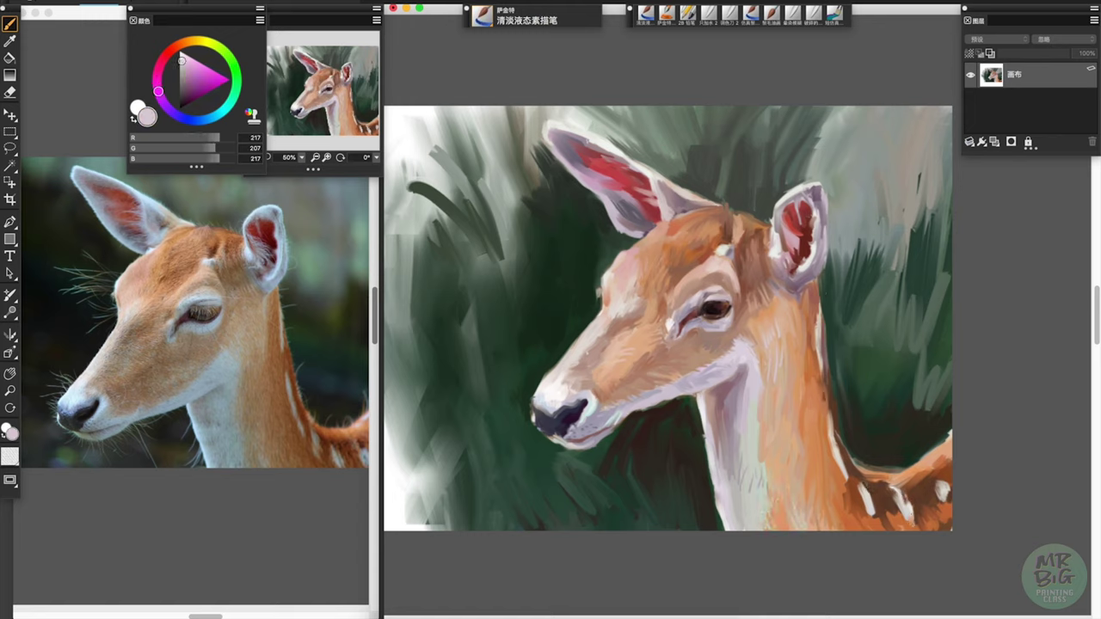
pyautogui.keyDown('alt'); pyautogui.click(682, 269); pyautogui.keyUp('alt')
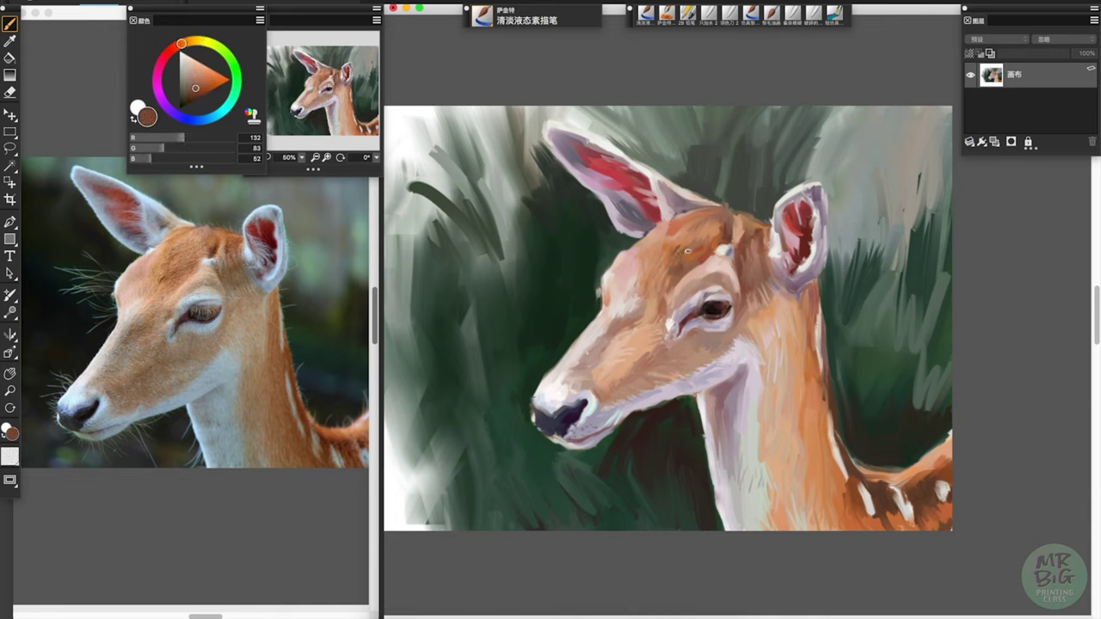
pyautogui.keyDown('alt'); pyautogui.click(710, 291); pyautogui.keyUp('alt')
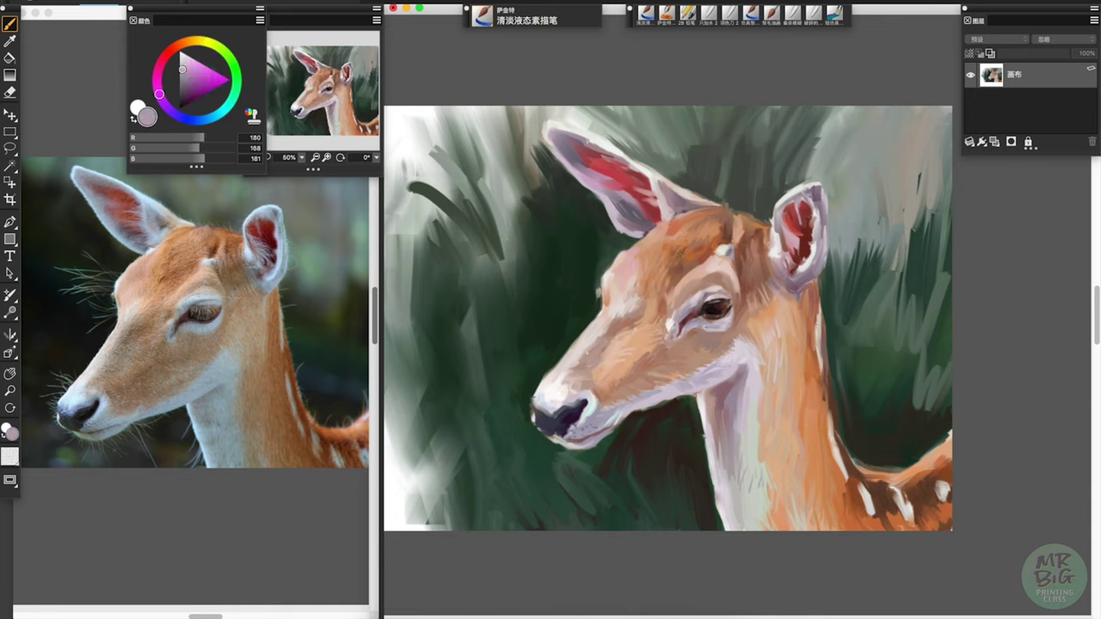
pyautogui.keyDown('alt'); pyautogui.click(706, 291); pyautogui.keyUp('alt')
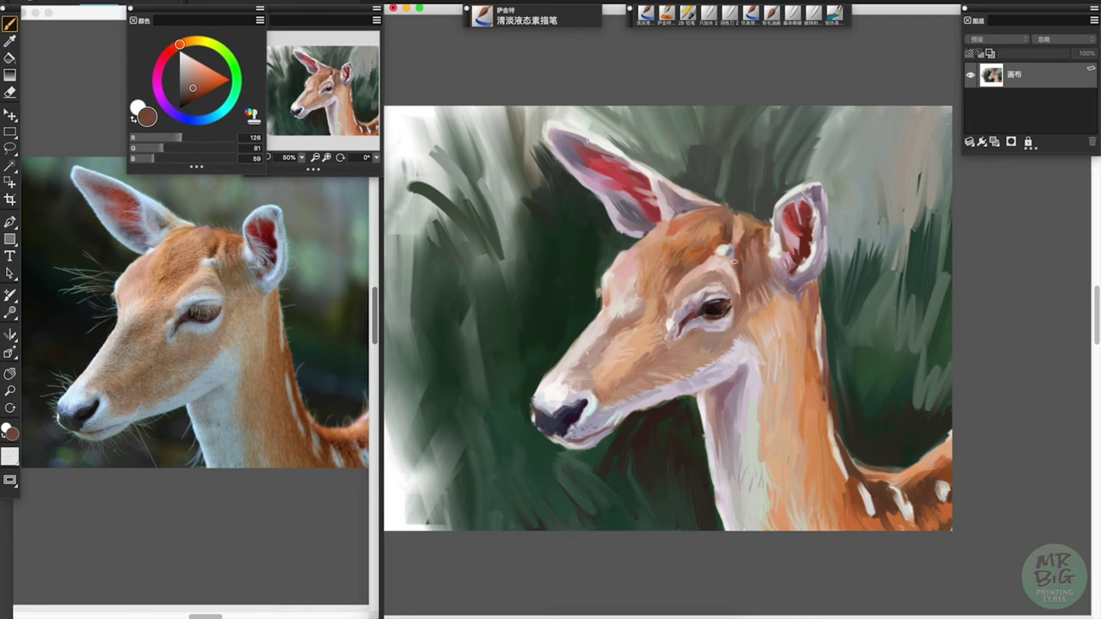
pyautogui.moveTo(404, 183); pyautogui.dragTo(472, 222)
pyautogui.moveTo(895, 173); pyautogui.dragTo(938, 292)
# Sample tans, lavender and dark browns, adding a small dark background stroke before selecting Just Add Water 2
pyautogui.keyDown('alt'); pyautogui.click(751, 211); pyautogui.keyUp('alt')
pyautogui.keyDown('alt'); pyautogui.click(773, 284); pyautogui.keyUp('alt')
pyautogui.keyDown('alt'); pyautogui.click(788, 331); pyautogui.keyUp('alt')
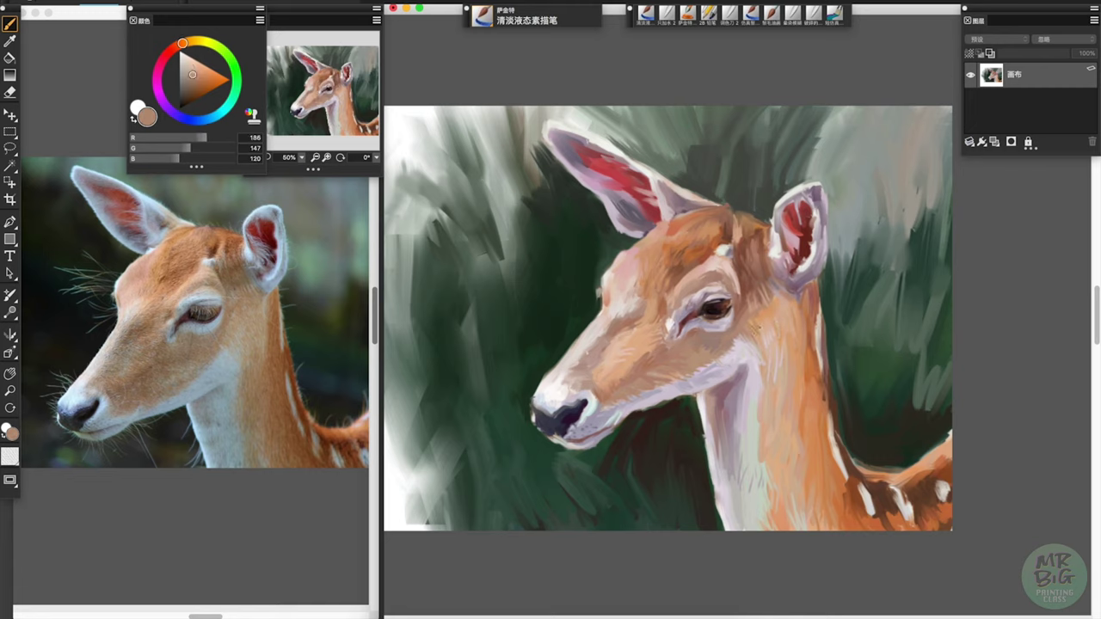
pyautogui.keyDown('alt'); pyautogui.click(756, 376); pyautogui.keyUp('alt')
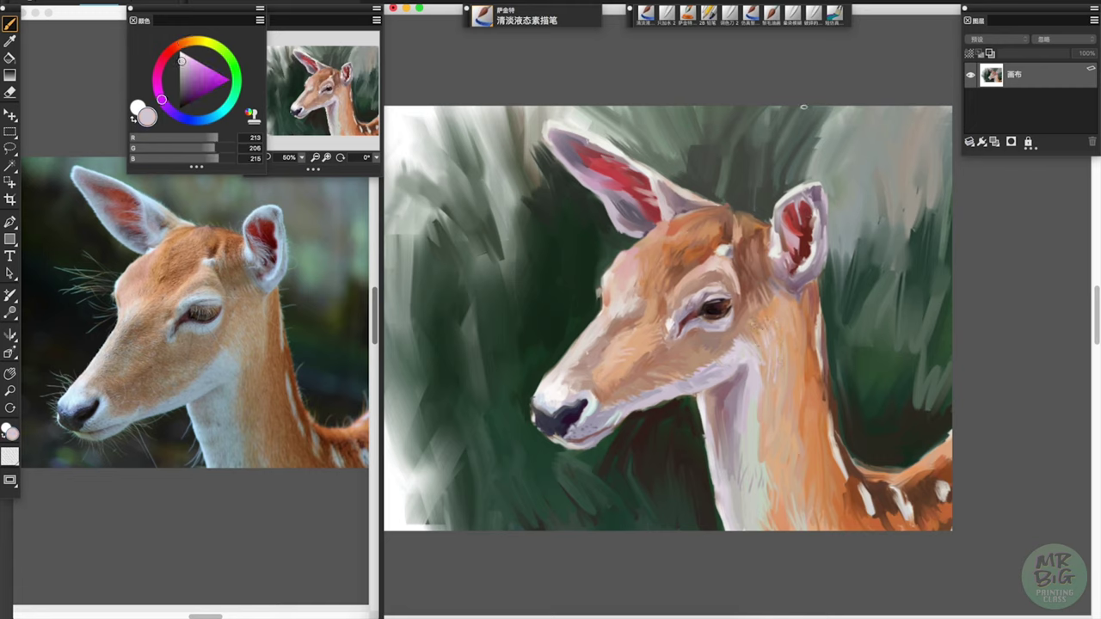
pyautogui.keyDown('alt'); pyautogui.click(777, 239); pyautogui.keyUp('alt')
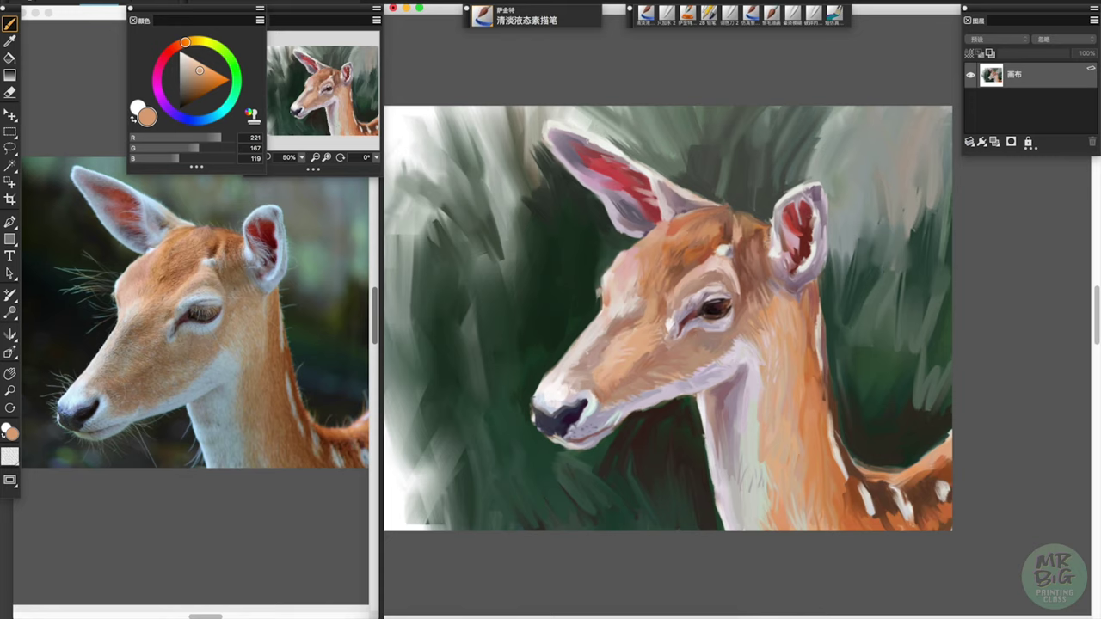
pyautogui.keyDown('alt'); pyautogui.click(716, 304); pyautogui.keyUp('alt')
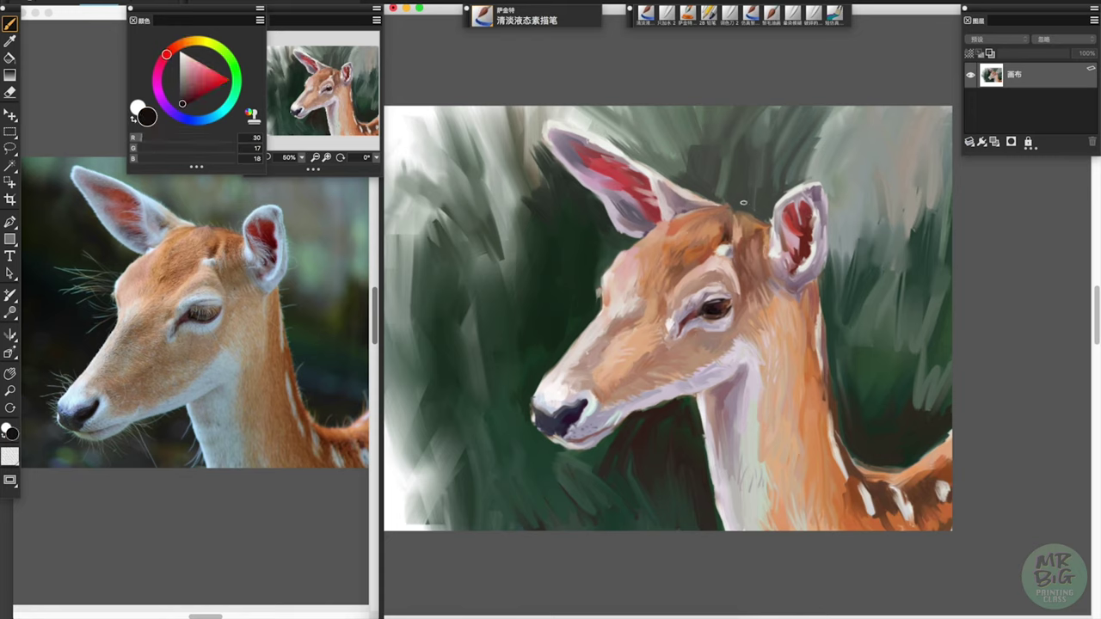
pyautogui.keyDown('alt'); pyautogui.click(670, 227); pyautogui.keyUp('alt')
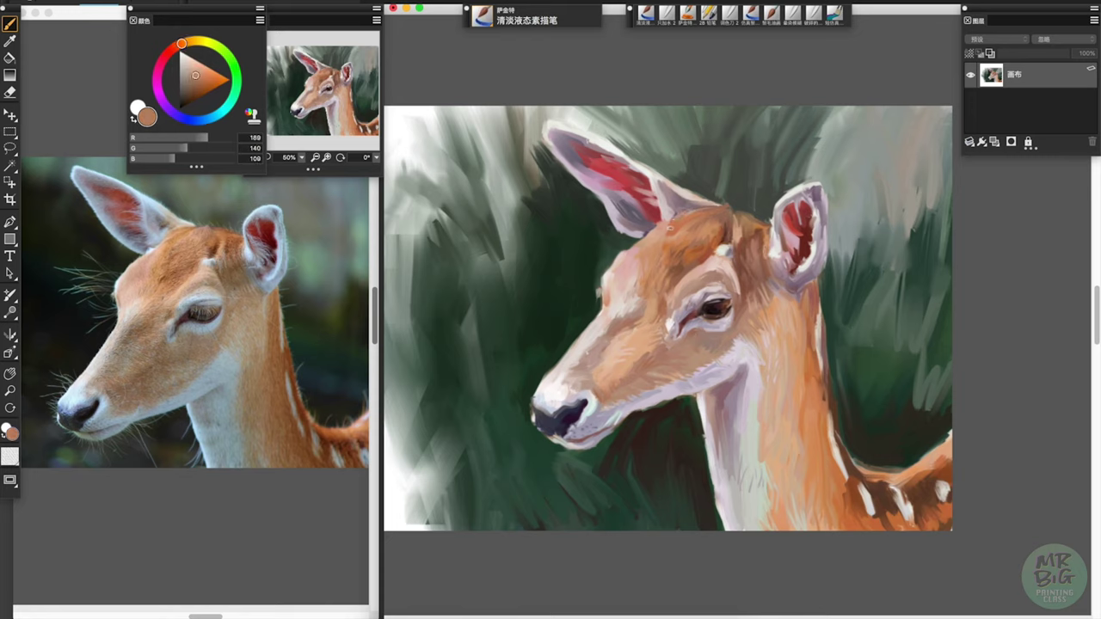
pyautogui.keyDown('alt'); pyautogui.click(590, 322); pyautogui.keyUp('alt')
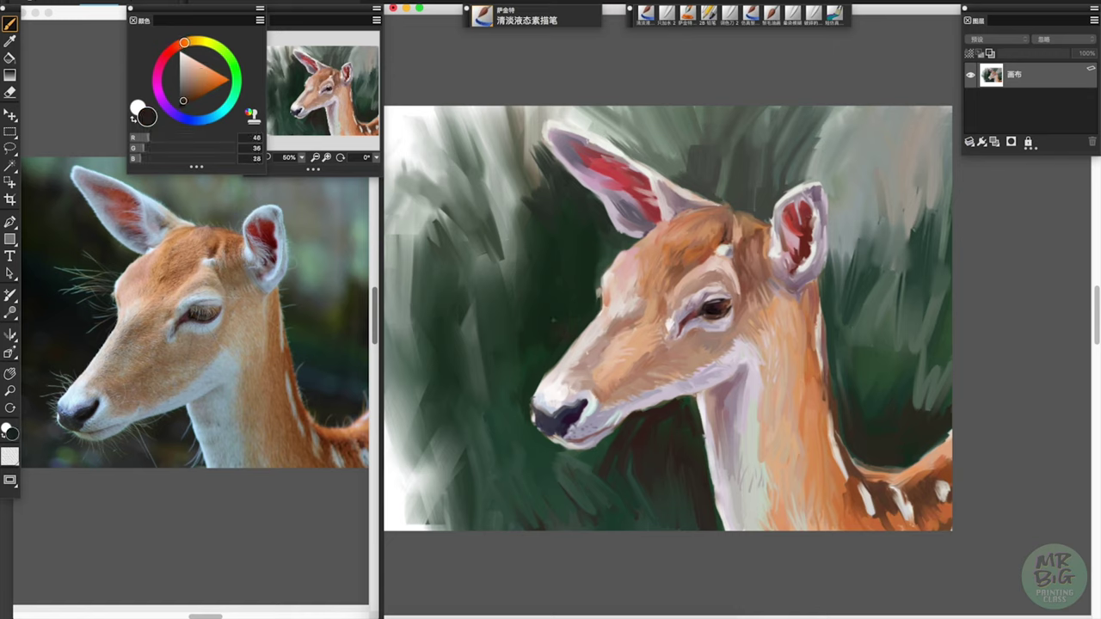
pyautogui.moveTo(519, 376); pyautogui.dragTo(507, 396)
pyautogui.click(668, 14)
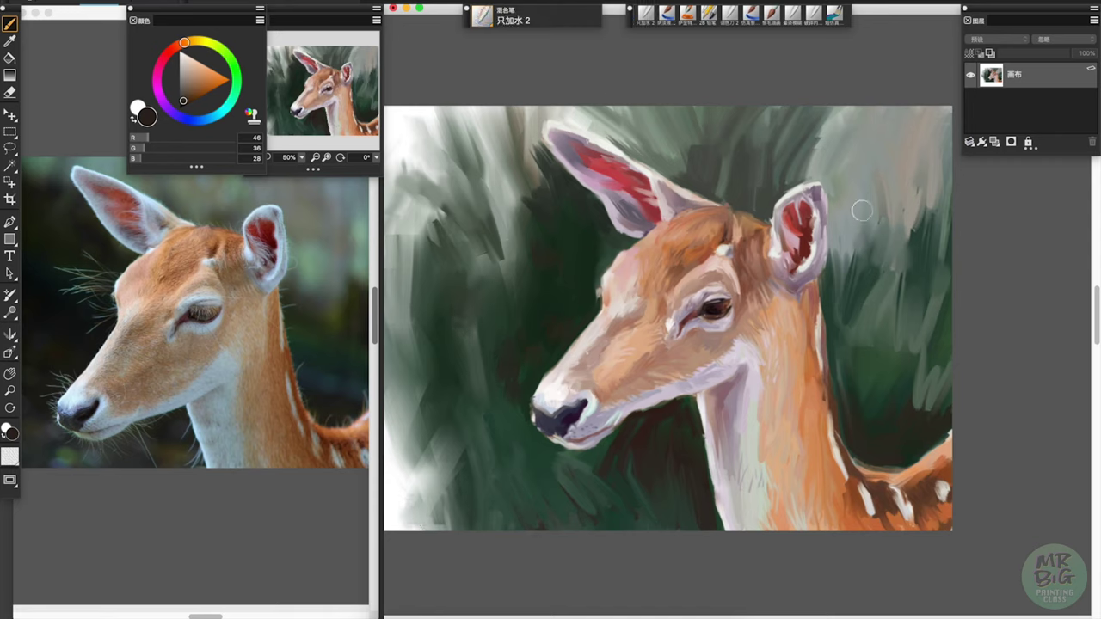
# Blend the left-edge strokes, then add a new layer with a white Bristle Oil brush
pyautogui.moveTo(499, 258); pyautogui.dragTo(412, 284)
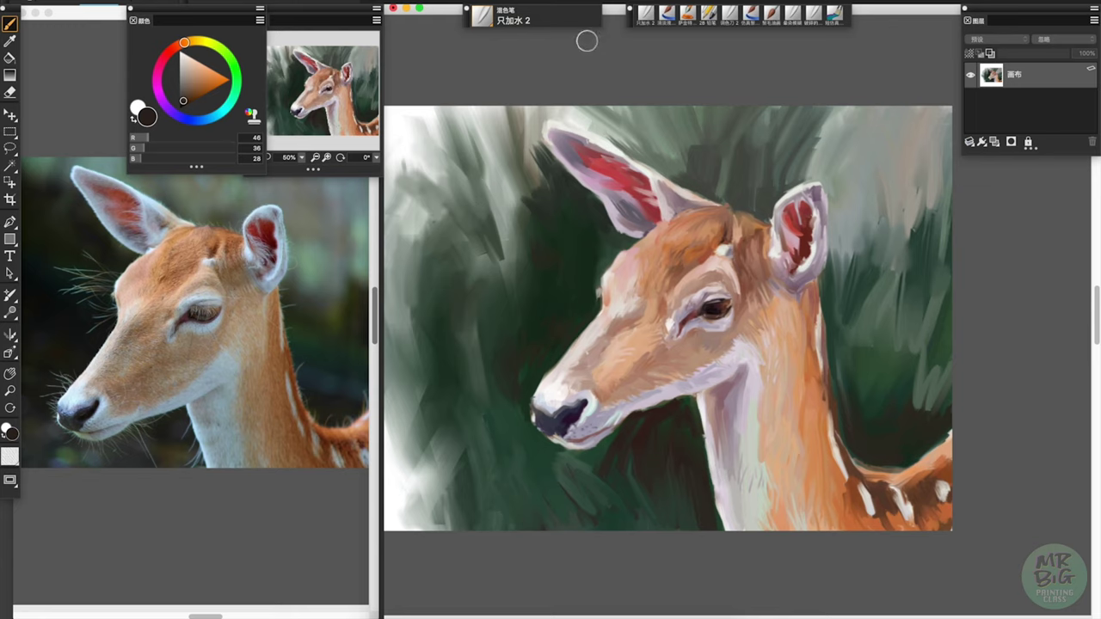
pyautogui.hotkey('ctrl', 'shift', 'n')
pyautogui.click(772, 15)
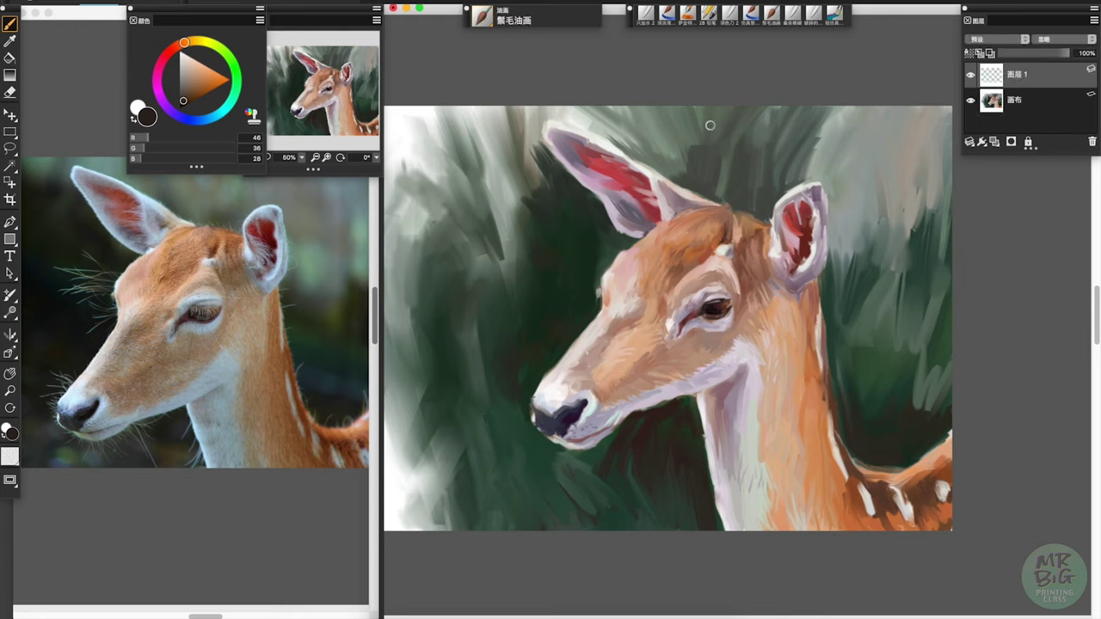
pyautogui.hotkey('shift', 'x')
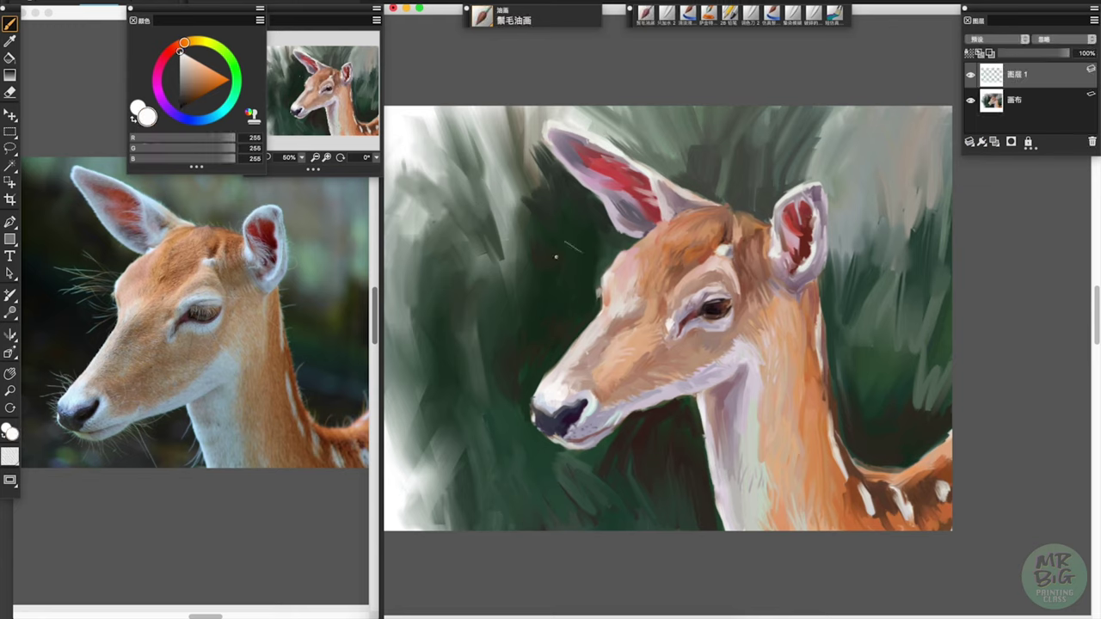